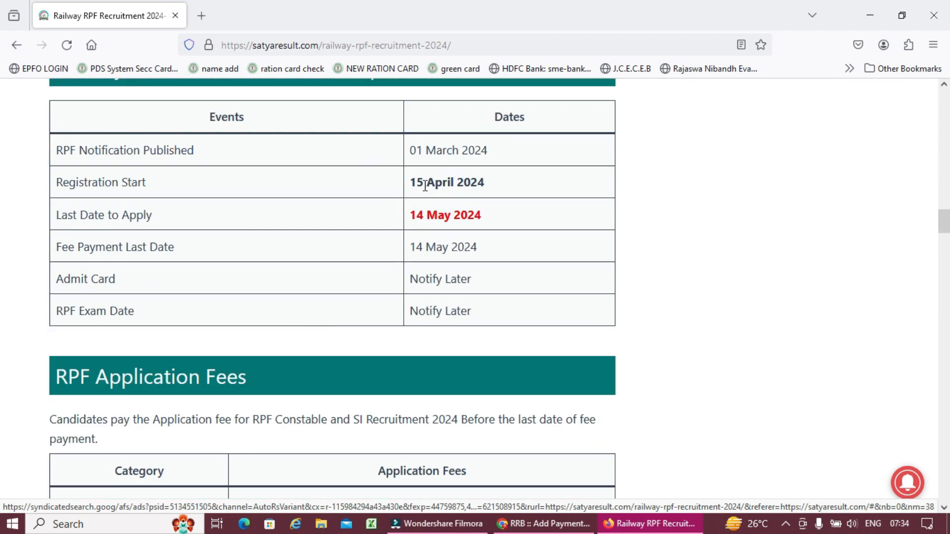
# Step: Scroll past the RPF 2024 dates, fees, eligibility, exam pattern and How to Apply sections to Important Links
pyautogui.scroll(-5, 442, 296)
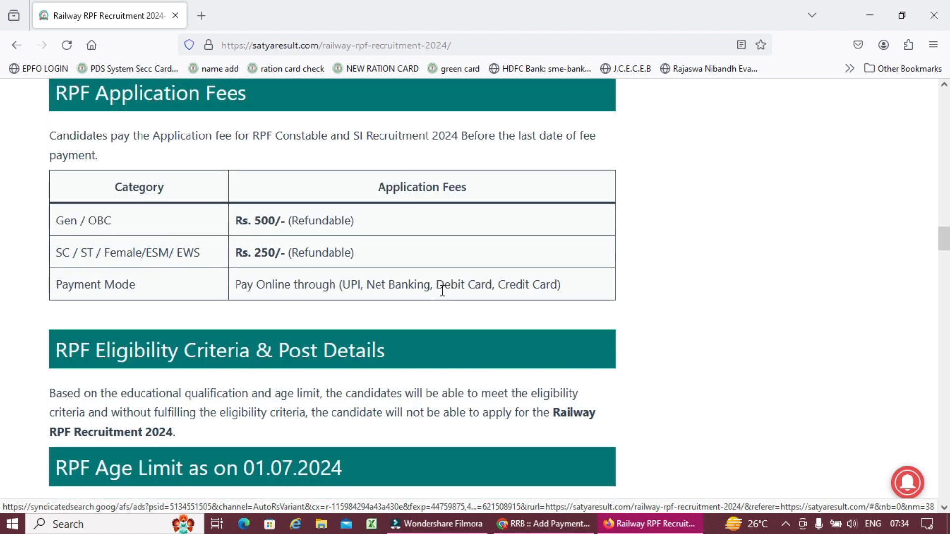
pyautogui.scroll(-3, 237, 238)
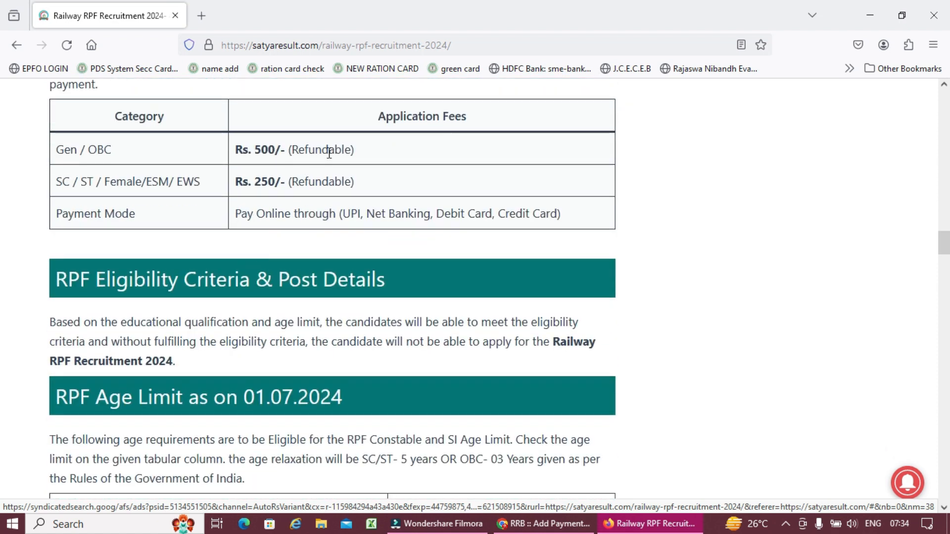
pyautogui.scroll(-4, 342, 189)
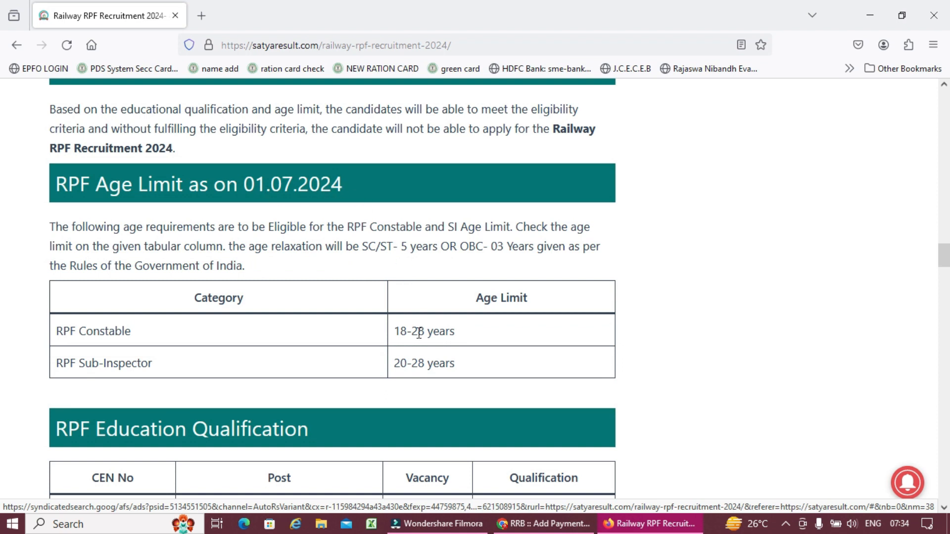
pyautogui.scroll(-1, 403, 314)
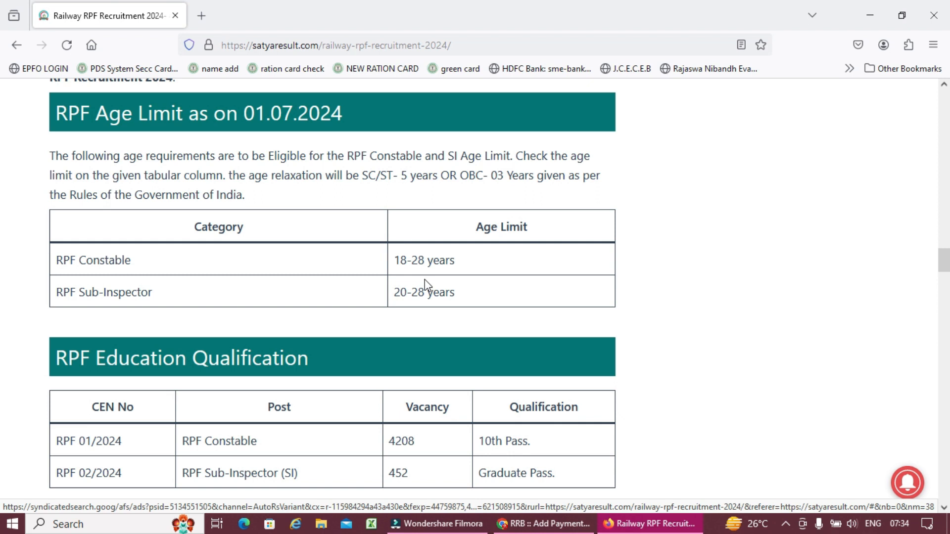
pyautogui.scroll(-4, 425, 280)
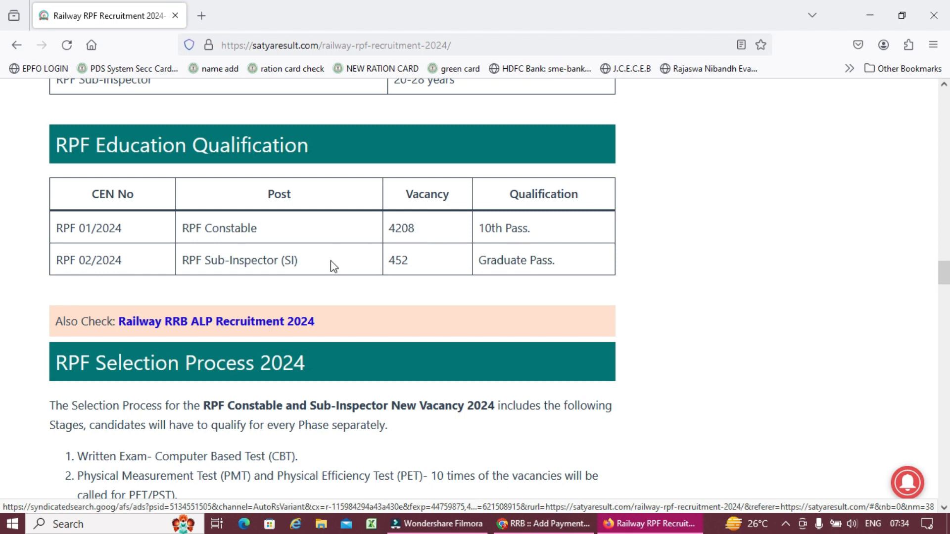
pyautogui.scroll(-1, 414, 272)
pyautogui.scroll(-10, 414, 273)
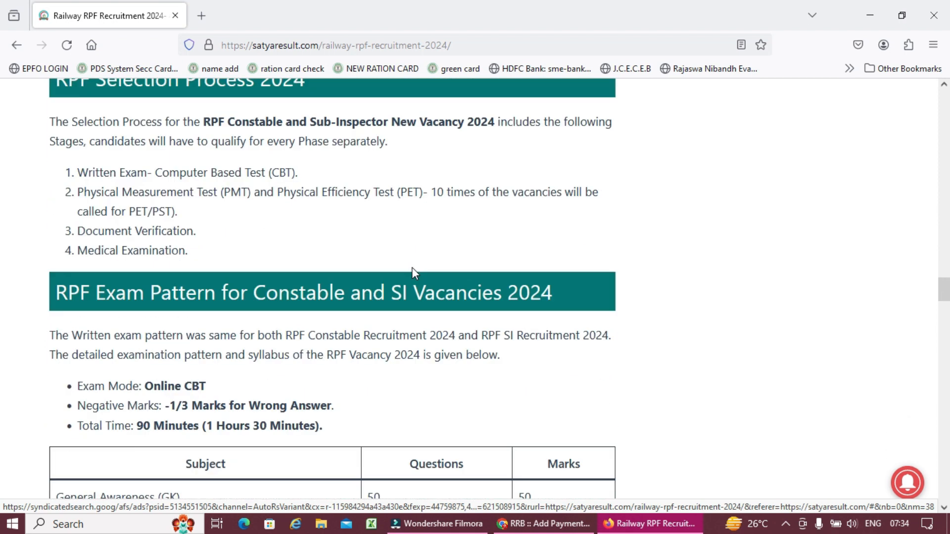
pyautogui.scroll(-10, 414, 273)
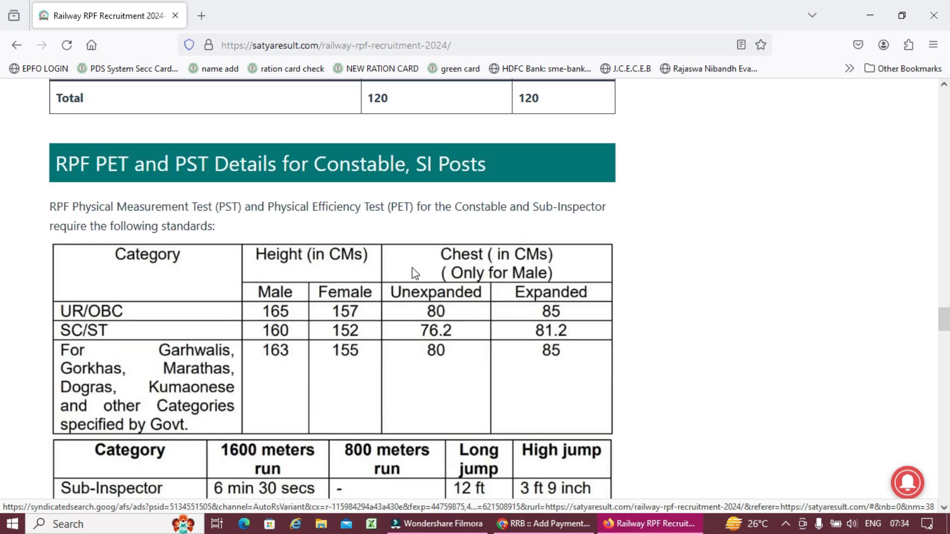
pyautogui.scroll(-1, 409, 279)
pyautogui.scroll(4, 409, 280)
pyautogui.scroll(-6, 408, 280)
pyautogui.scroll(-15, 408, 277)
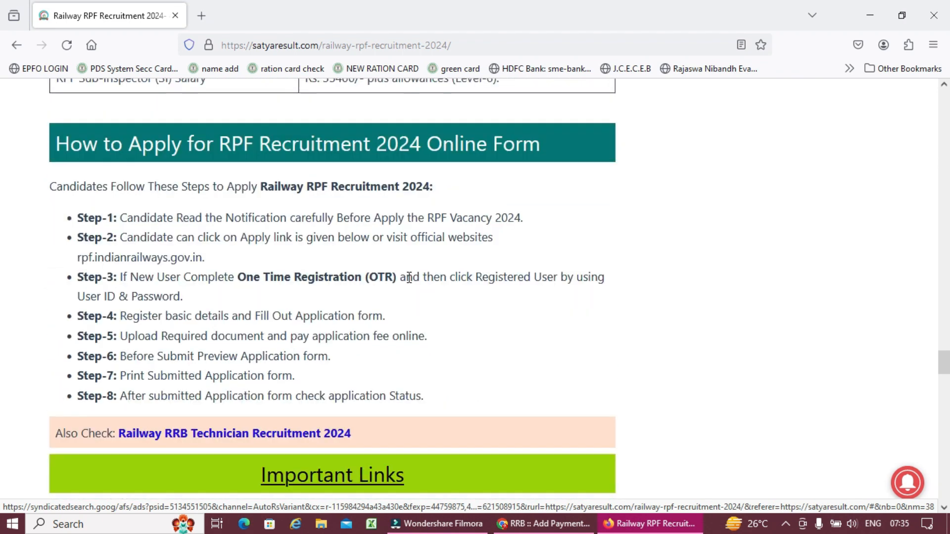
pyautogui.scroll(-2, 298, 290)
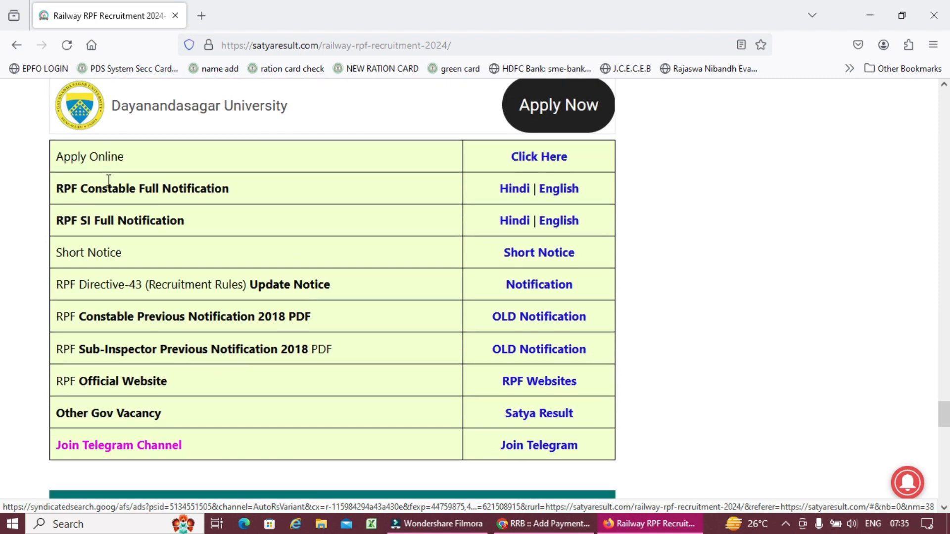
# Step: Follow the Apply Online link to rrbapply.gov.in and choose Apply > Create An Account
pyautogui.click(540, 156)
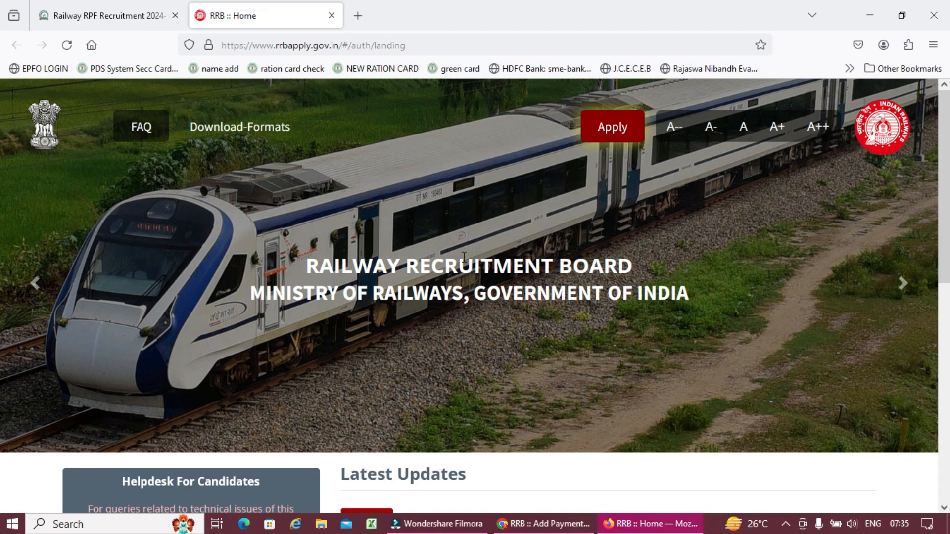
pyautogui.scroll(-5, 402, 258)
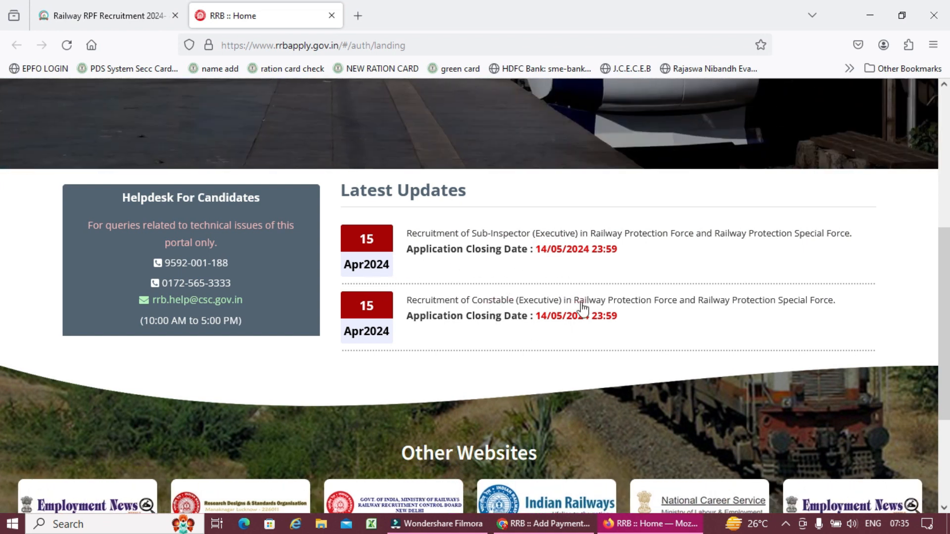
pyautogui.scroll(5, 583, 307)
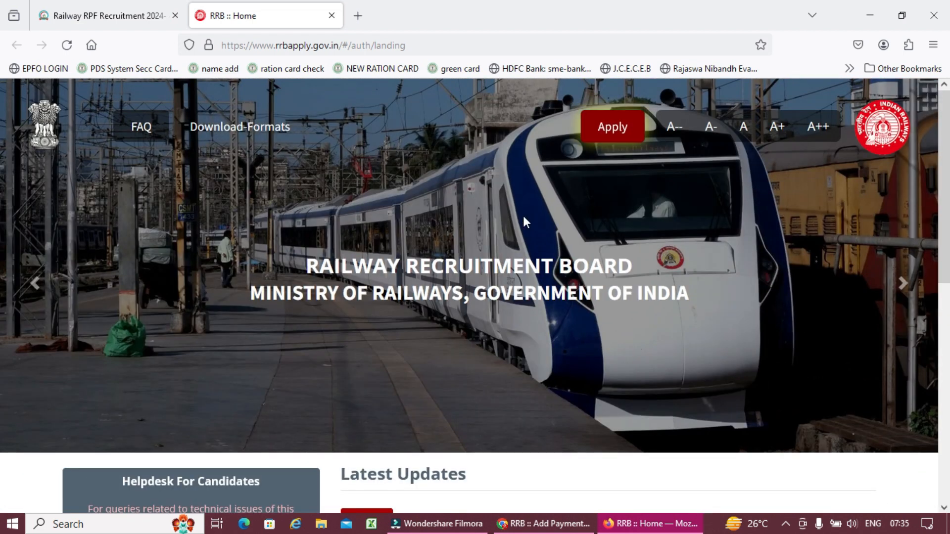
pyautogui.click(615, 137)
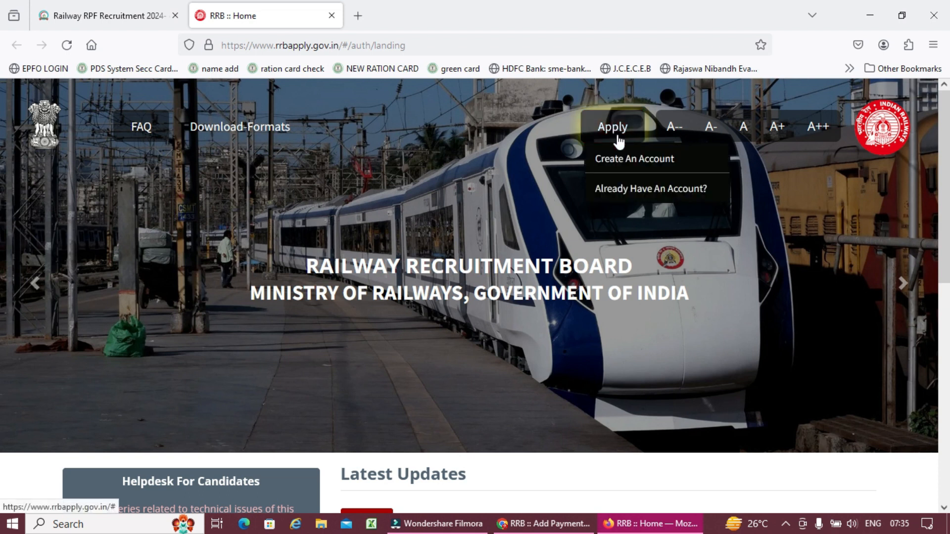
pyautogui.click(635, 164)
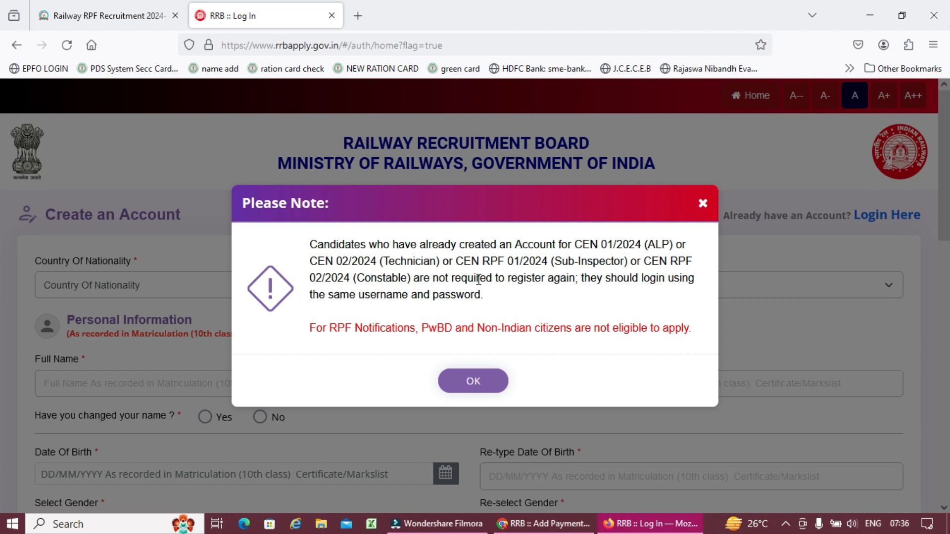
# Step: Dismiss the notice, detour through the Already Have An Account sign-in page, and return to registration
pyautogui.click(459, 388)
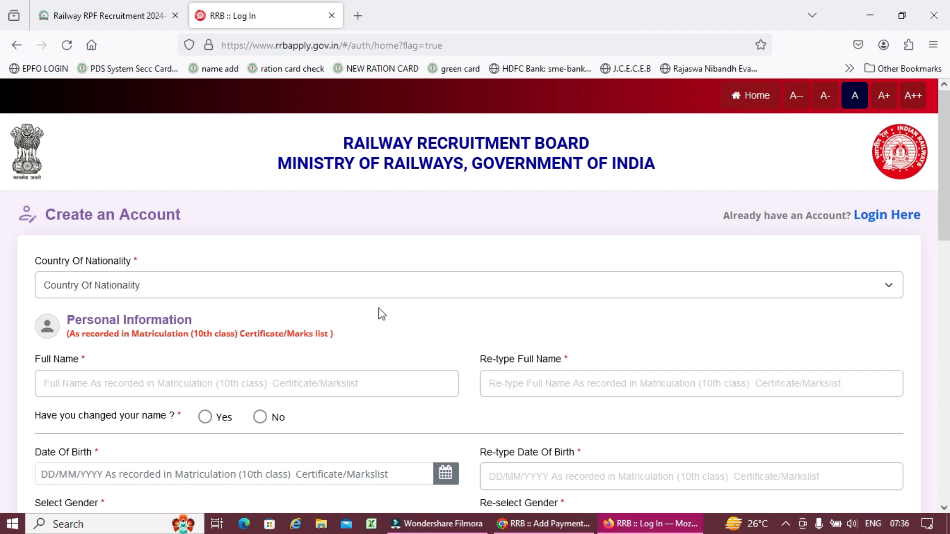
pyautogui.click(19, 47)
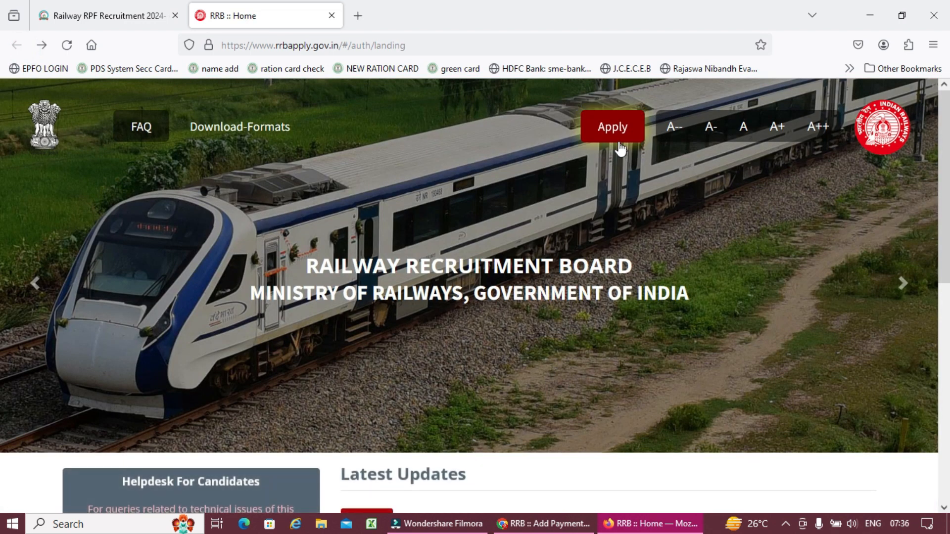
pyautogui.click(614, 131)
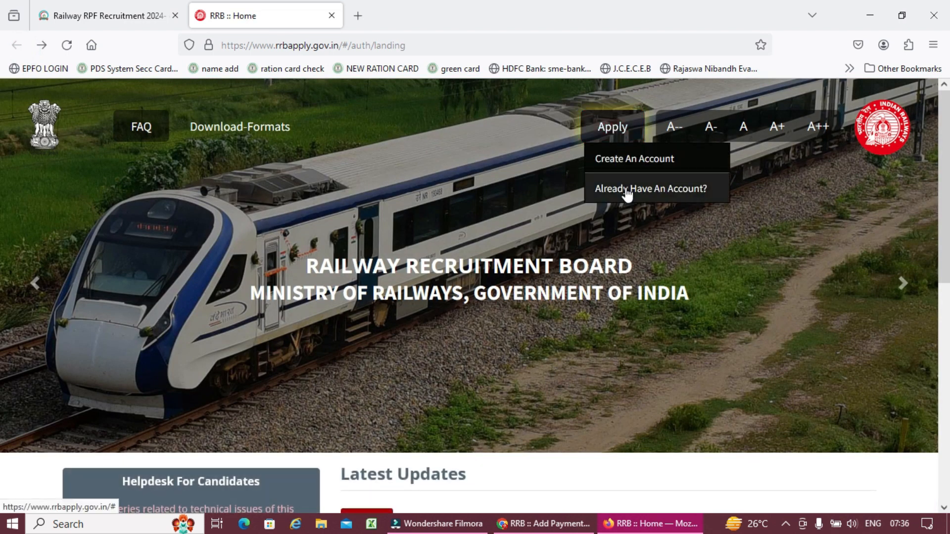
pyautogui.click(679, 190)
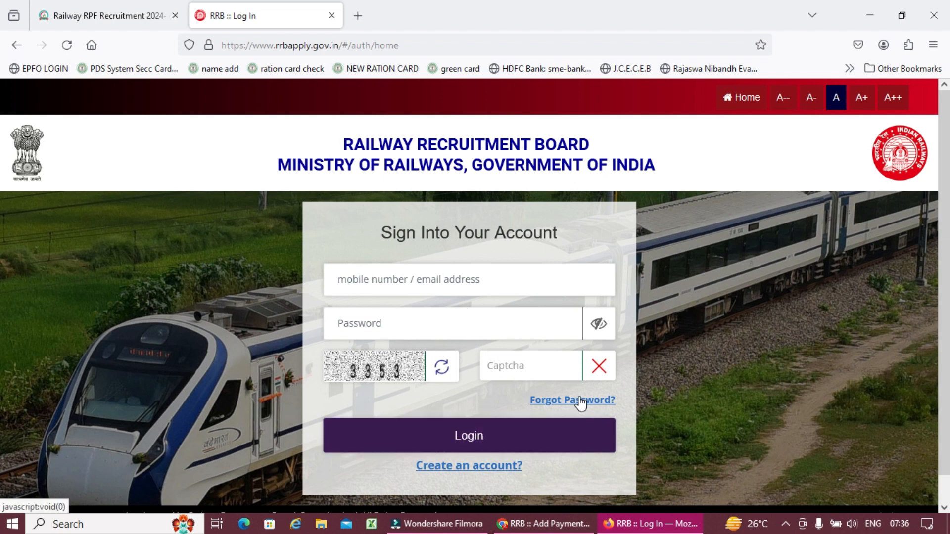
pyautogui.click(467, 468)
# Step: Dismiss the registration notice and set Country Of Nationality to India
pyautogui.click(473, 382)
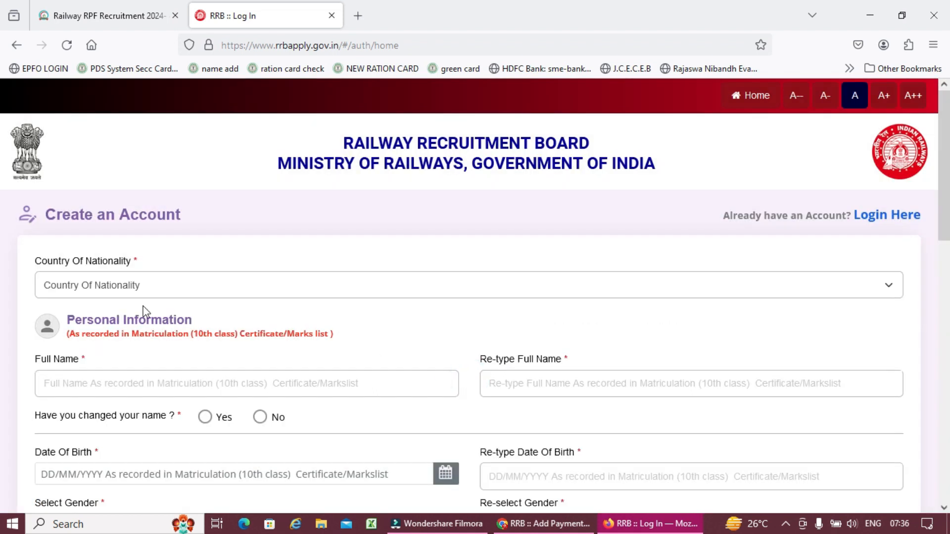
pyautogui.scroll(-2, 126, 304)
pyautogui.click(121, 206)
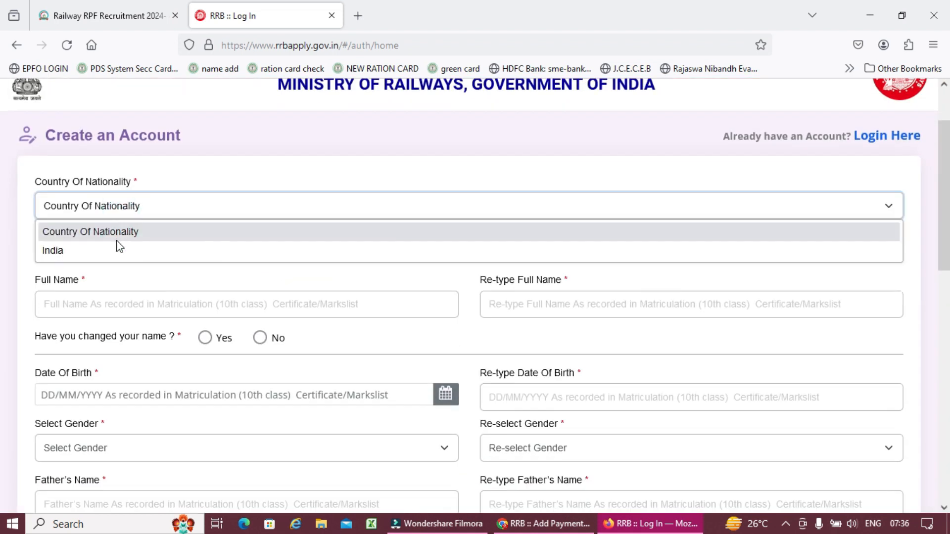
pyautogui.click(120, 251)
pyautogui.scroll(-2, 170, 335)
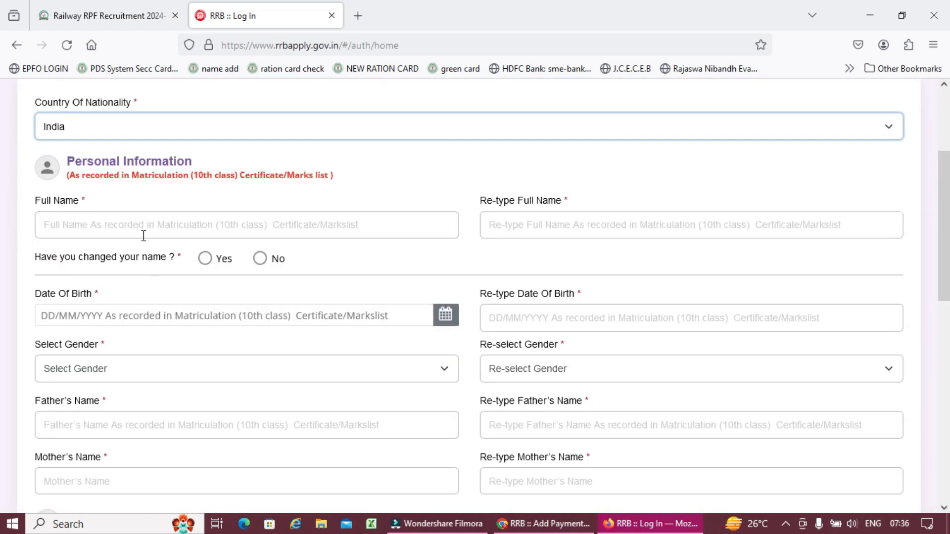
# Step: Enter the candidate's full name in both name fields and answer No to name change
pyautogui.click(523, 221)
pyautogui.click(221, 220)
pyautogui.write('Sa')
pyautogui.press('Tab')
pyautogui.write('Satya')
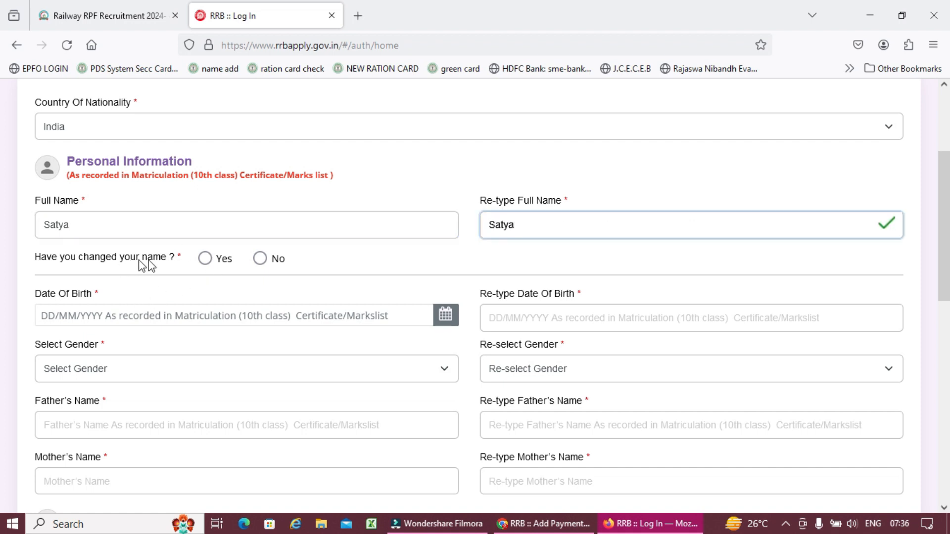
pyautogui.click(205, 258)
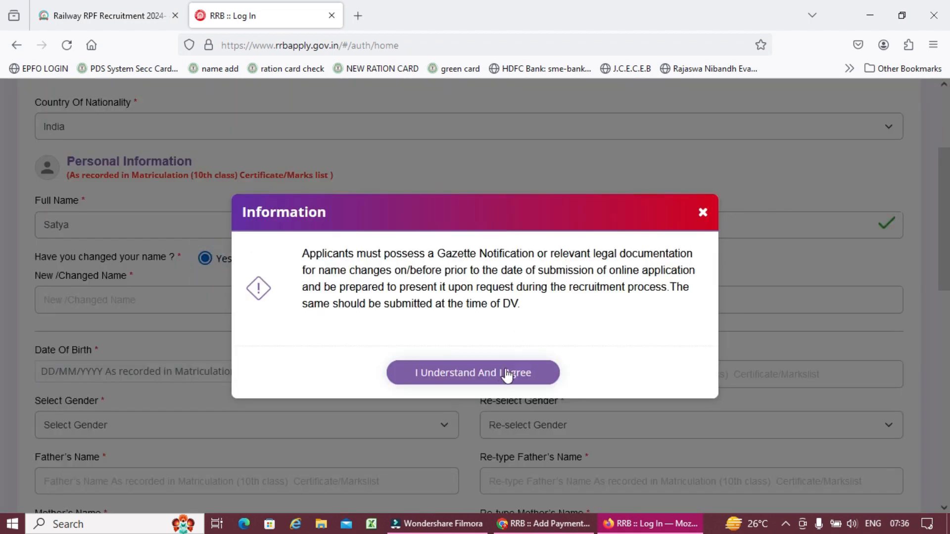
pyautogui.click(490, 380)
pyautogui.click(260, 259)
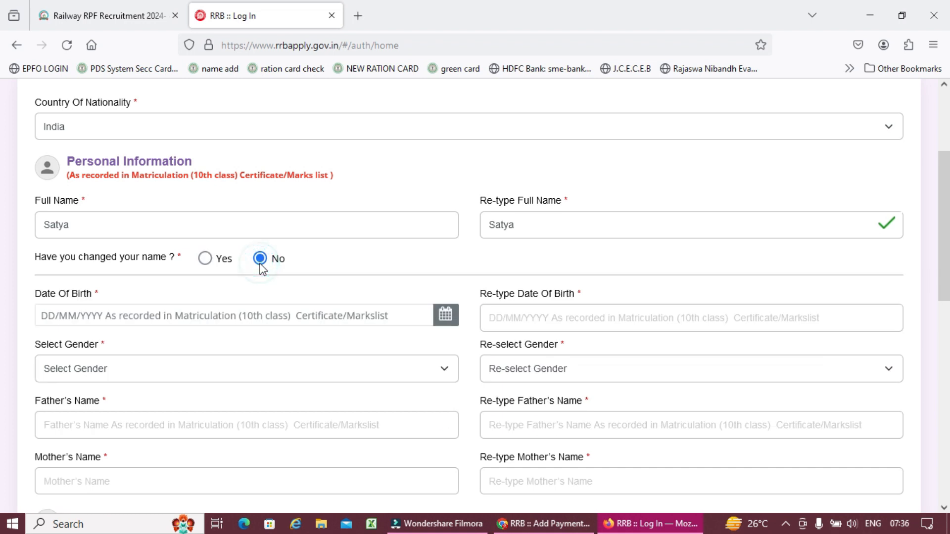
pyautogui.click(153, 320)
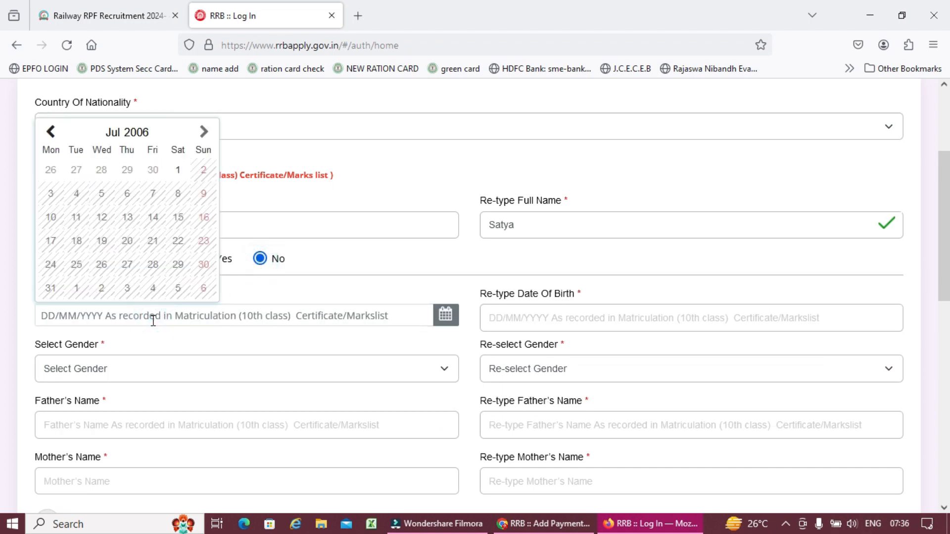
# Step: Pick 4 November 2000 as the date of birth and type it into Re-type Date Of Birth
pyautogui.click(141, 132)
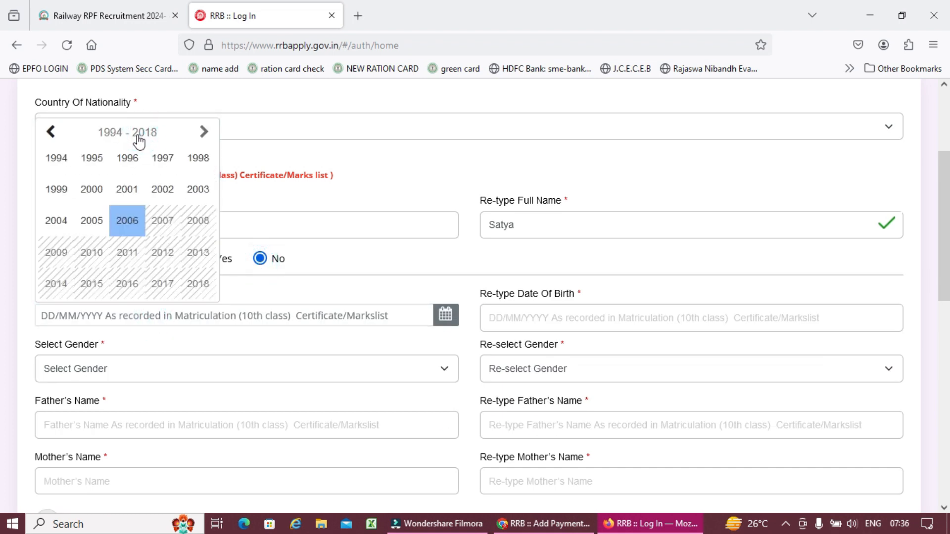
pyautogui.click(95, 190)
pyautogui.click(202, 132)
pyautogui.click(202, 132)
pyautogui.click(202, 132)
pyautogui.click(201, 132)
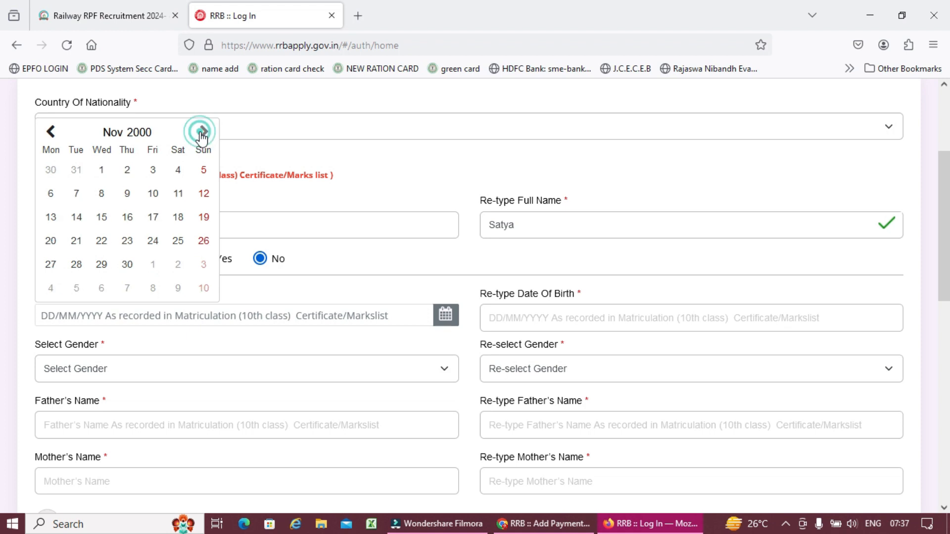
pyautogui.click(179, 169)
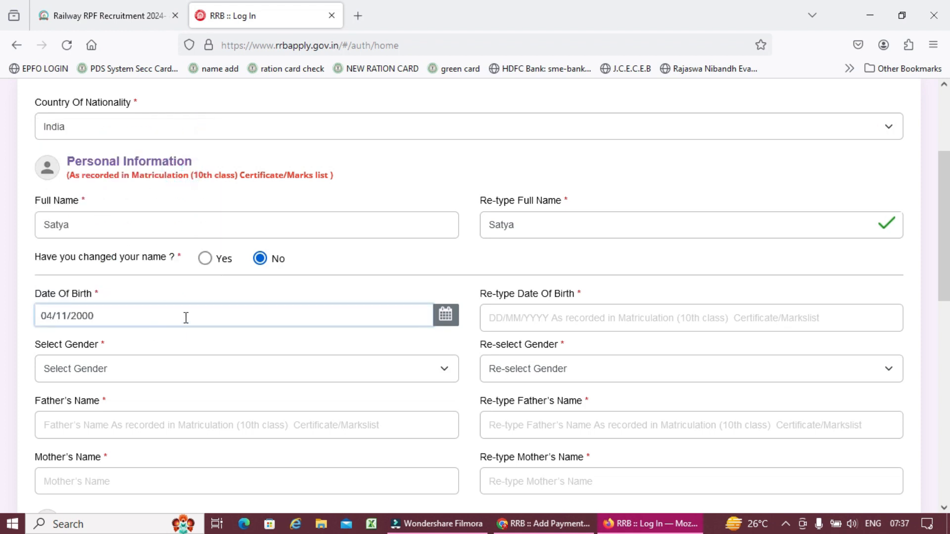
pyautogui.click(562, 328)
pyautogui.write('04/11')
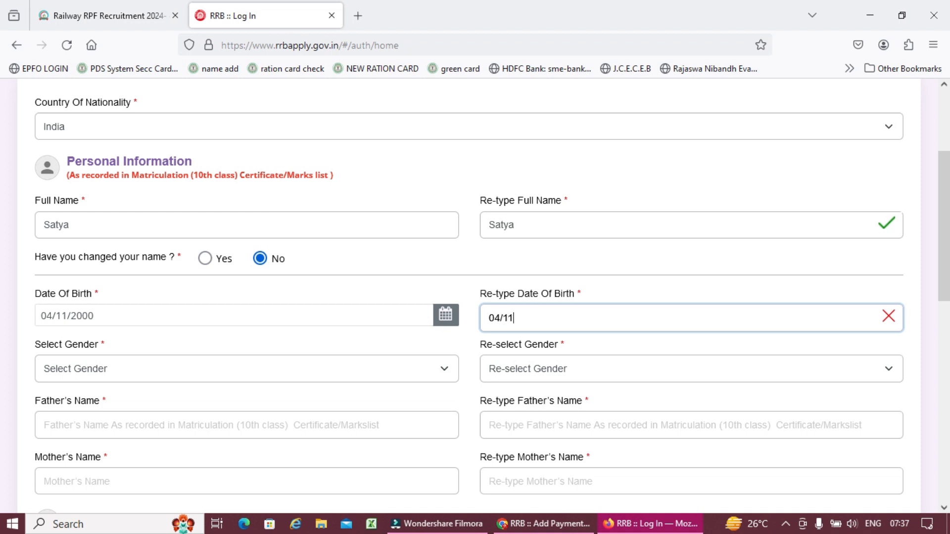
pyautogui.write('/20200')
# Step: Set Male in both Select Gender and Re-select Gender
pyautogui.scroll(-2, 238, 292)
pyautogui.click(108, 291)
pyautogui.click(94, 334)
pyautogui.click(543, 297)
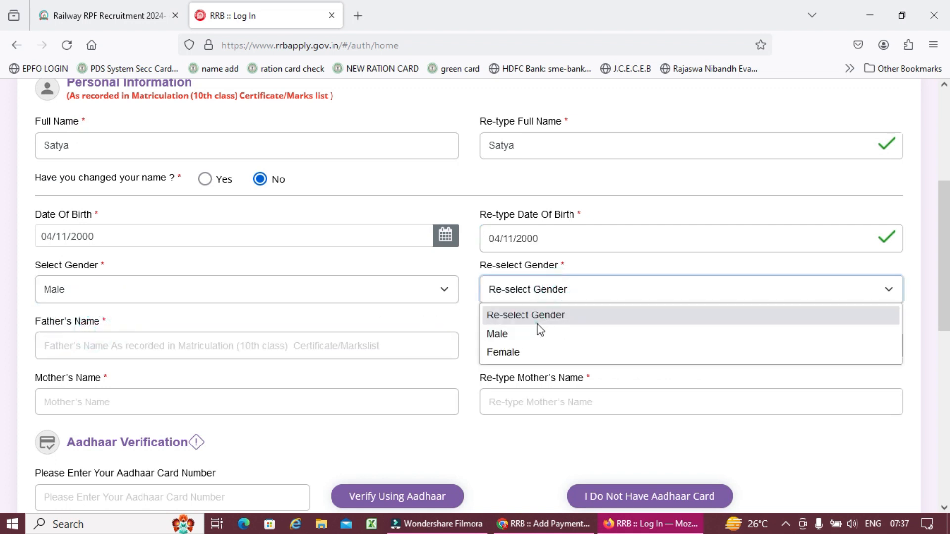
pyautogui.click(540, 333)
# Step: Enter the father's name in Father's Name and Re-type Father's Name
pyautogui.click(231, 331)
pyautogui.write('Singh')
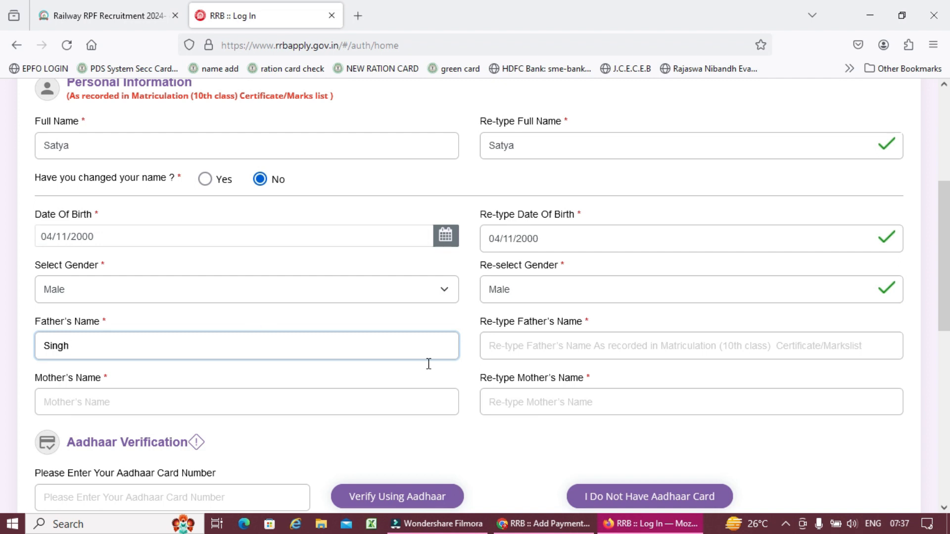
pyautogui.click(549, 343)
pyautogui.write('Singh')
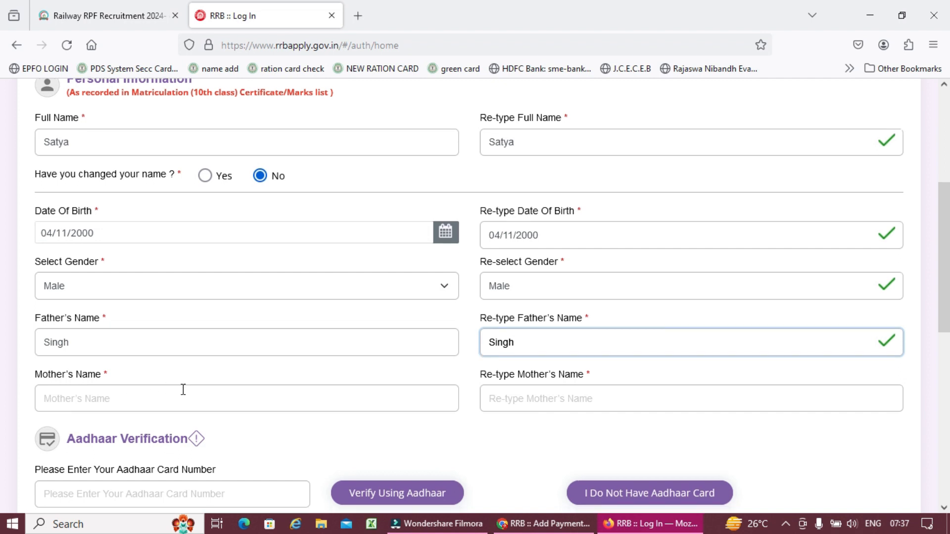
pyautogui.scroll(-5, 186, 387)
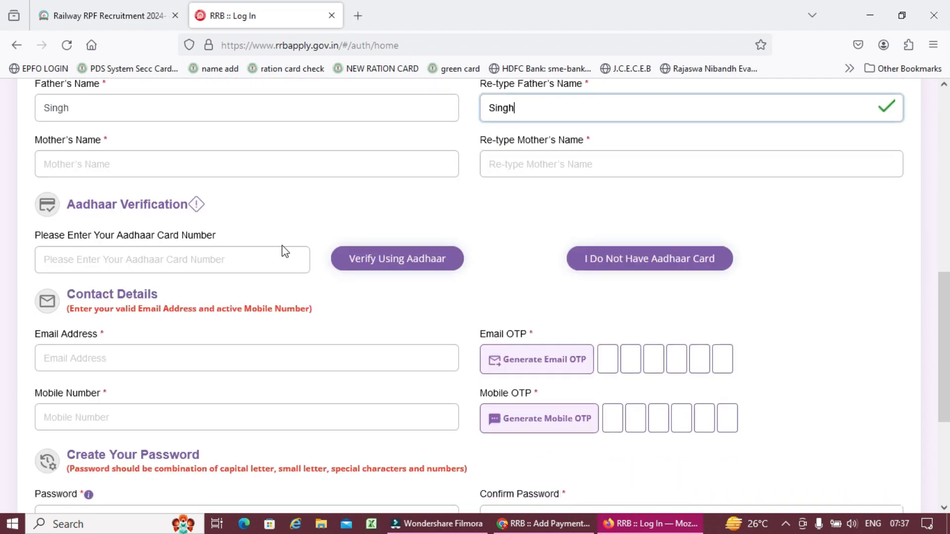
pyautogui.click(127, 261)
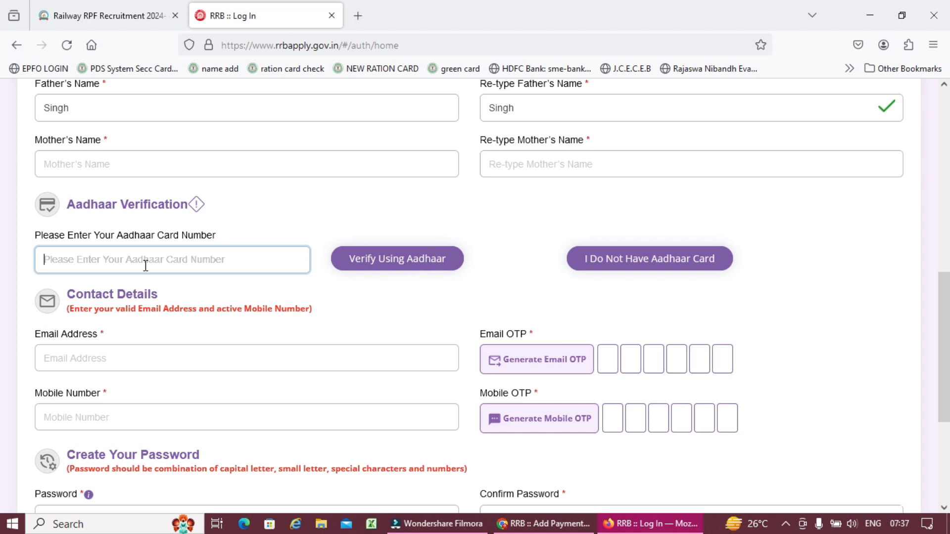
# Step: Declare having no Aadhaar card and select Voter ID as the proof of identity
pyautogui.click(666, 270)
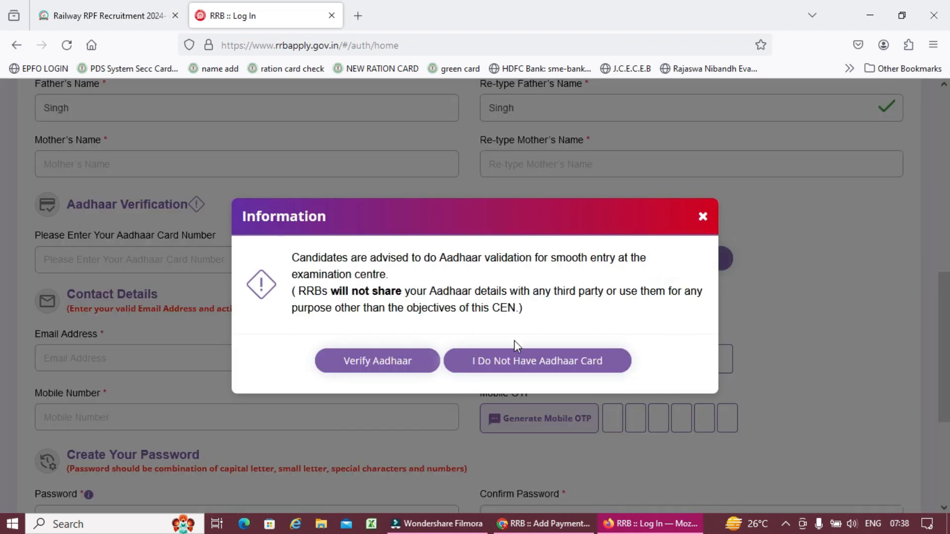
pyautogui.click(547, 366)
pyautogui.click(134, 262)
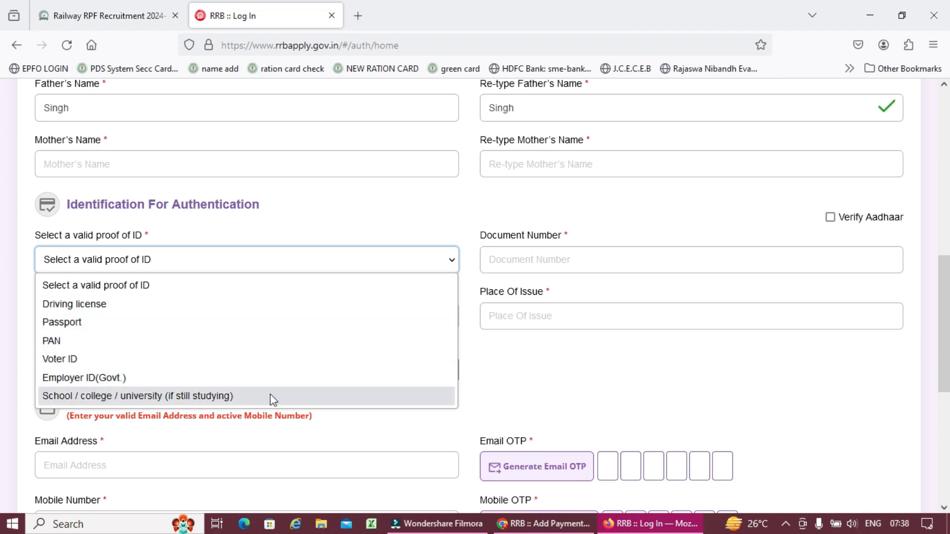
pyautogui.click(503, 361)
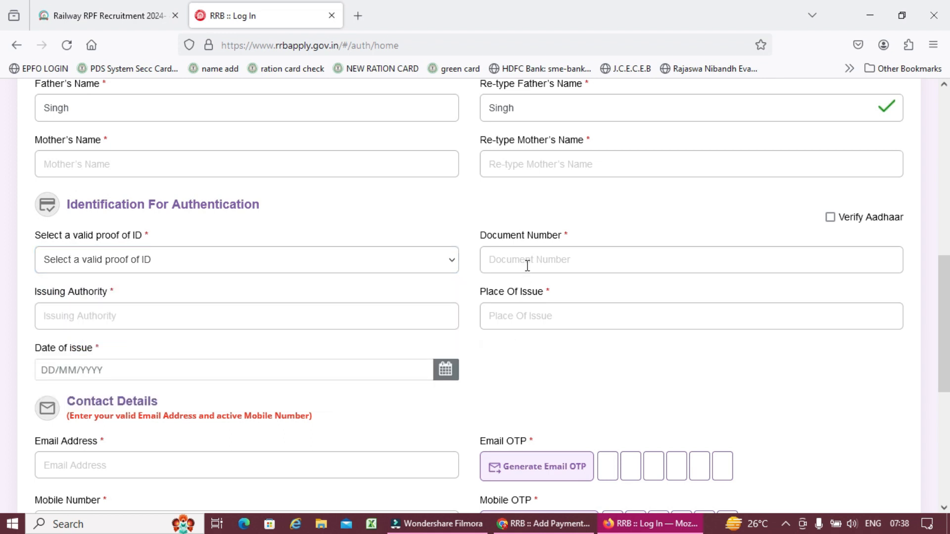
pyautogui.click(335, 249)
pyautogui.click(182, 358)
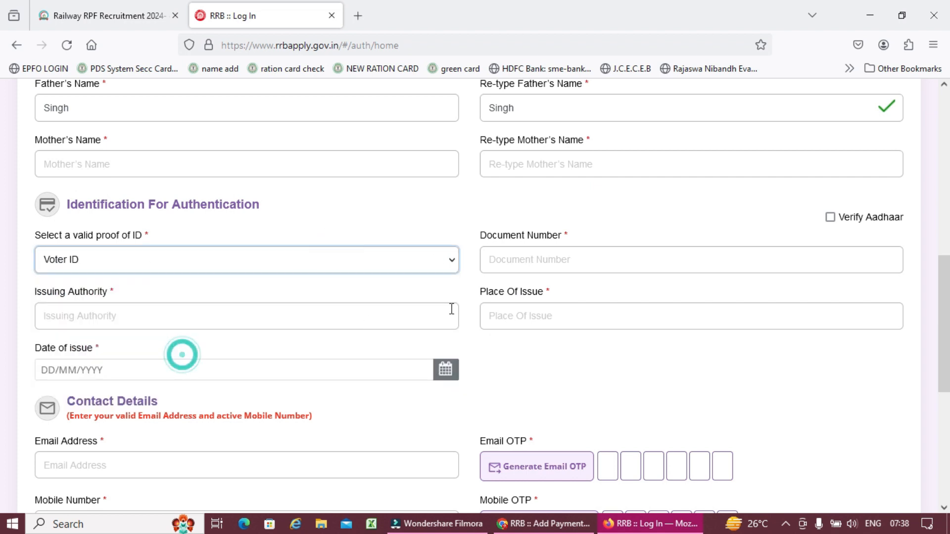
pyautogui.click(571, 250)
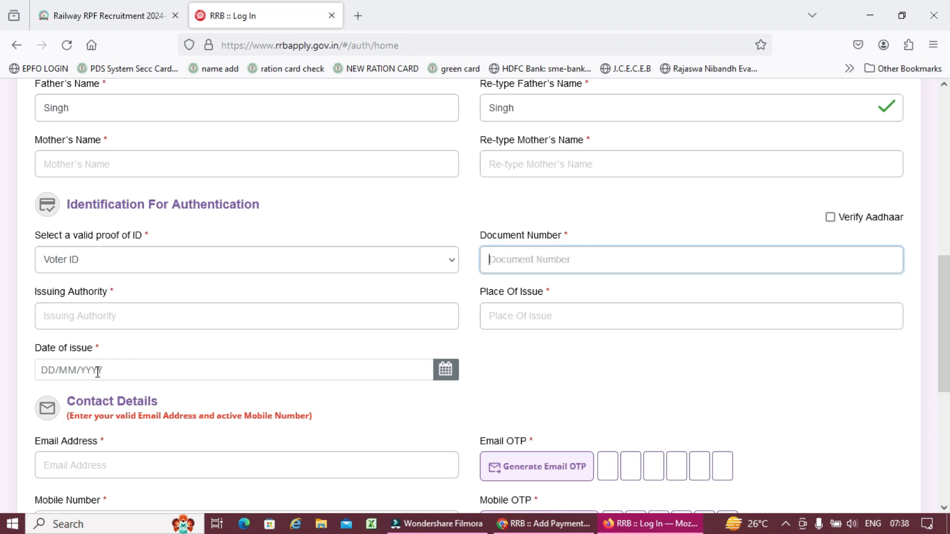
pyautogui.scroll(-3, 98, 372)
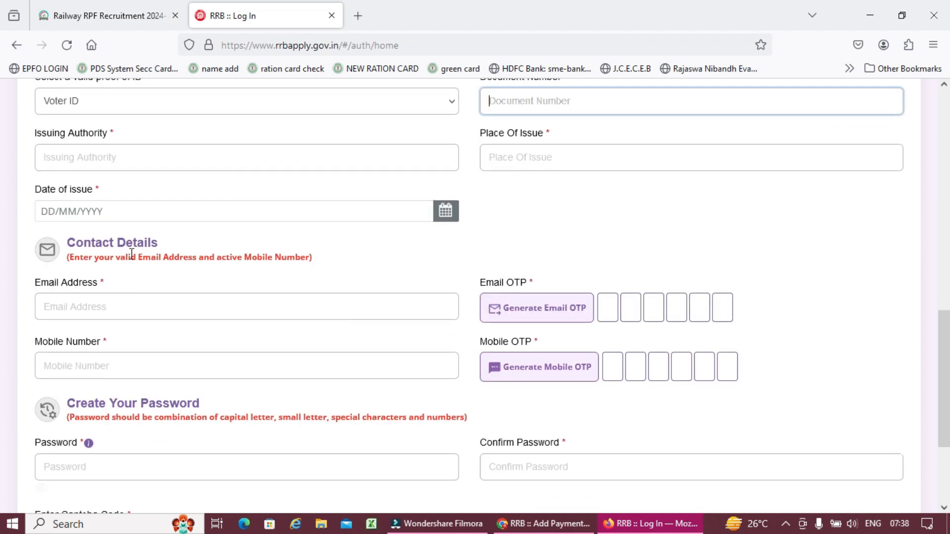
# Step: Paste the contact e-mail address, generate an e-mail OTP and enter the received code
pyautogui.click(118, 311)
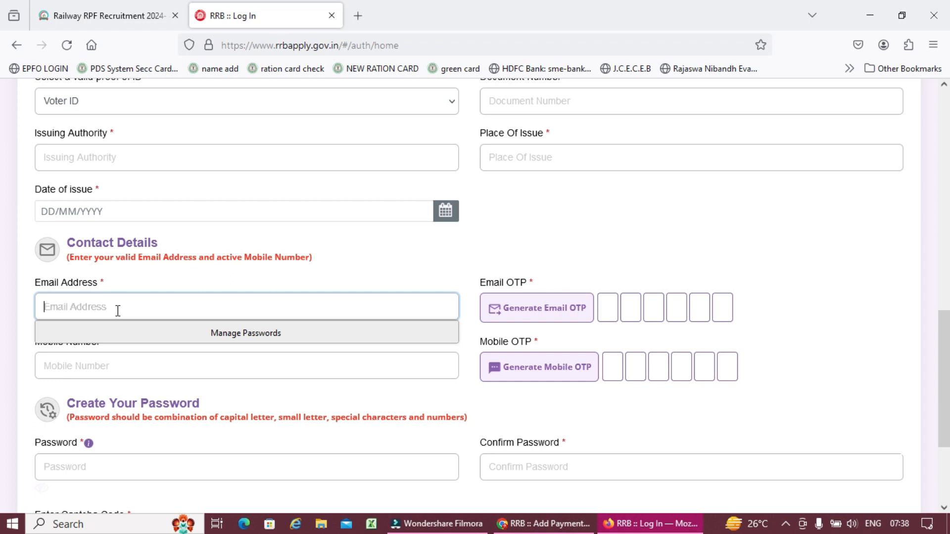
pyautogui.hotkey('ctrl', 'v')
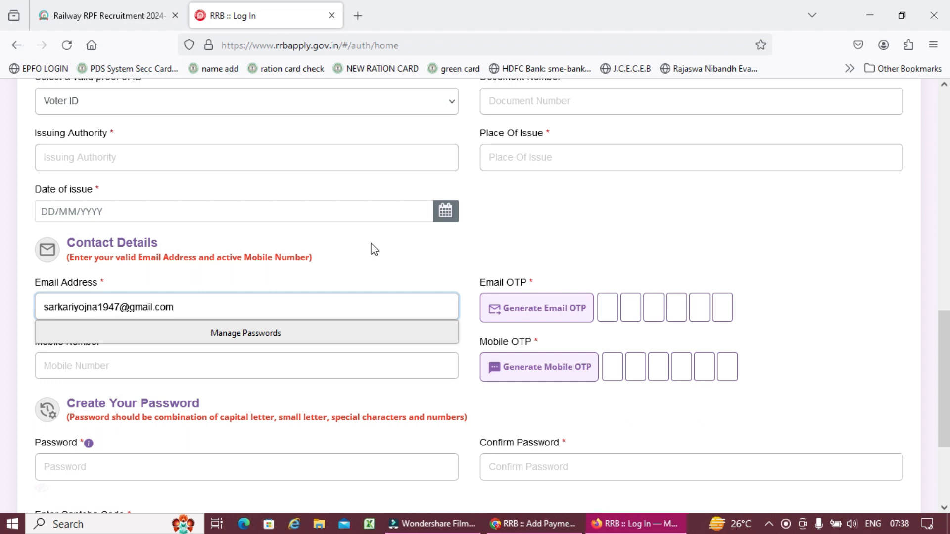
pyautogui.click(550, 275)
pyautogui.click(540, 311)
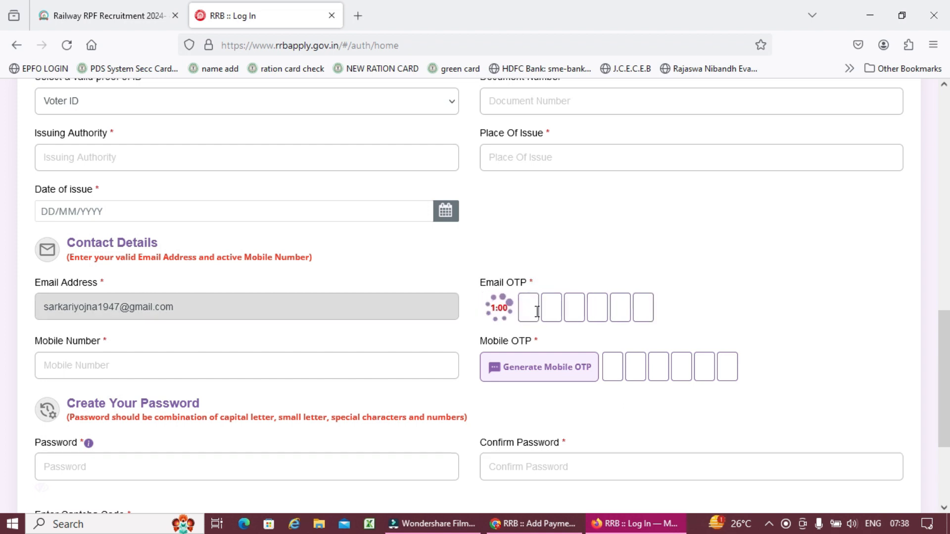
pyautogui.click(533, 311)
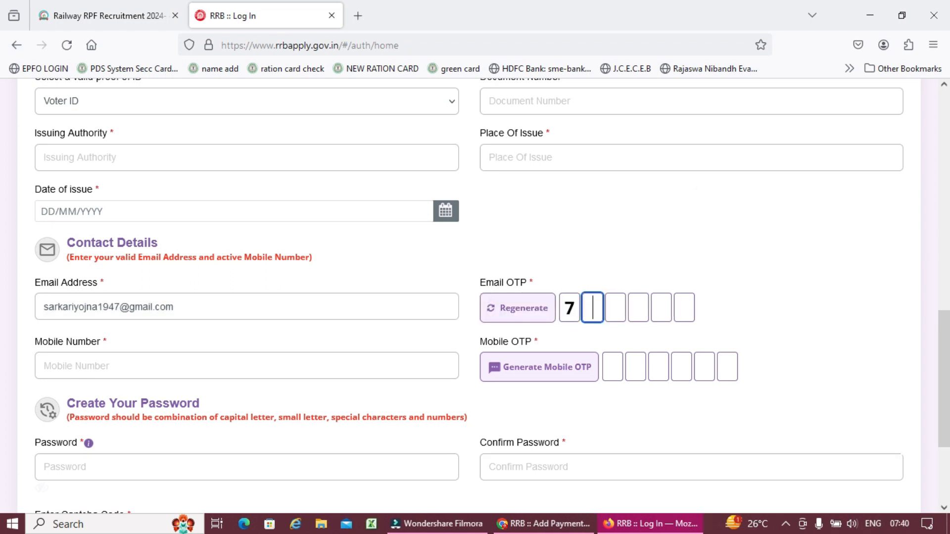
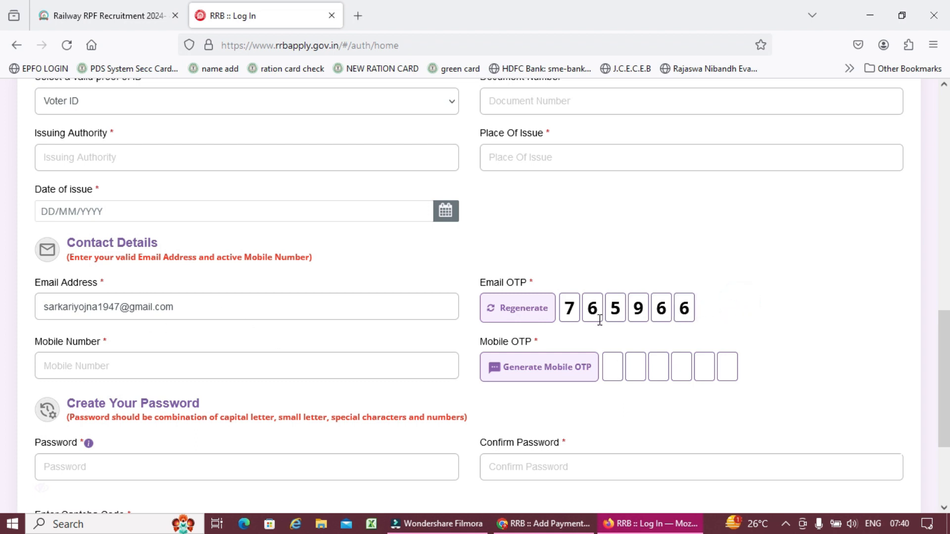
pyautogui.click(127, 367)
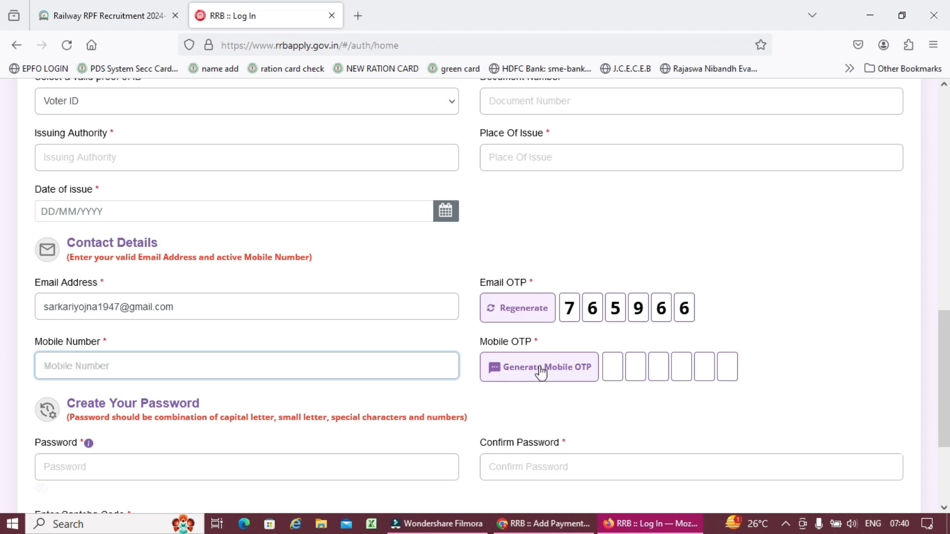
pyautogui.scroll(-3, 380, 356)
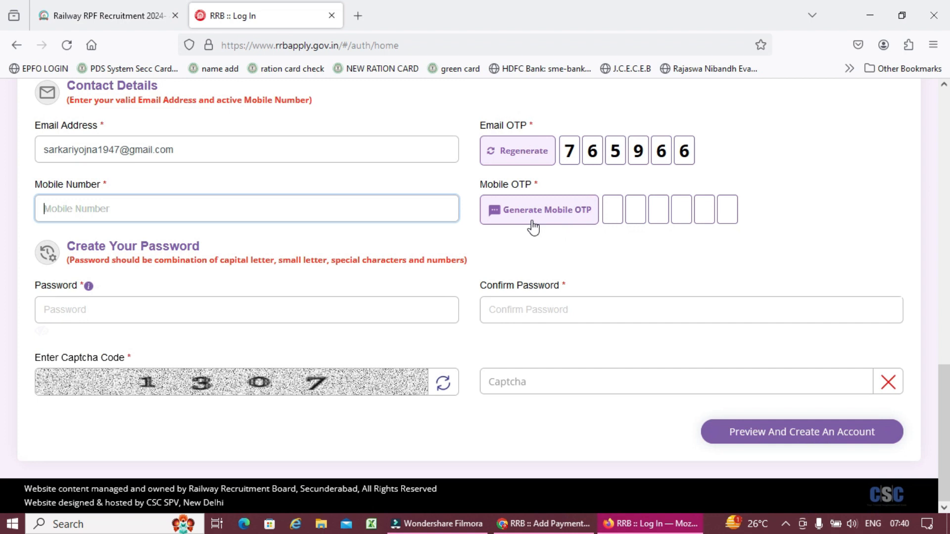
# Step: Set the account password in Password and Confirm Password, retyping it until both match
pyautogui.click(95, 307)
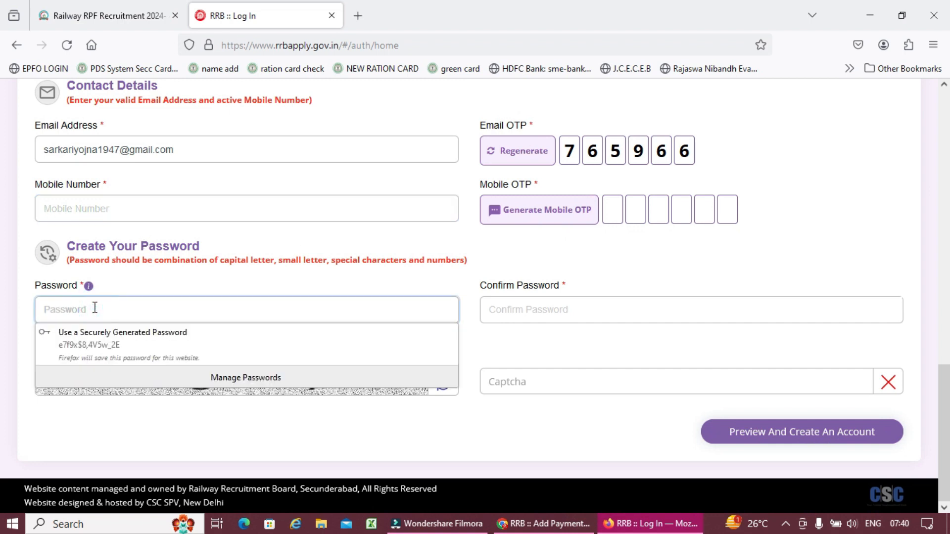
pyautogui.write('*****')
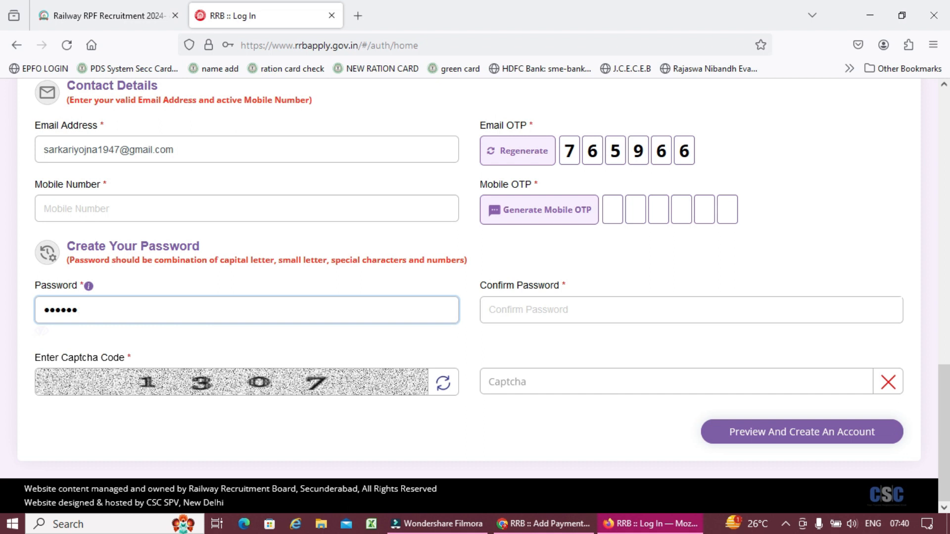
pyautogui.write('***')
pyautogui.click(511, 300)
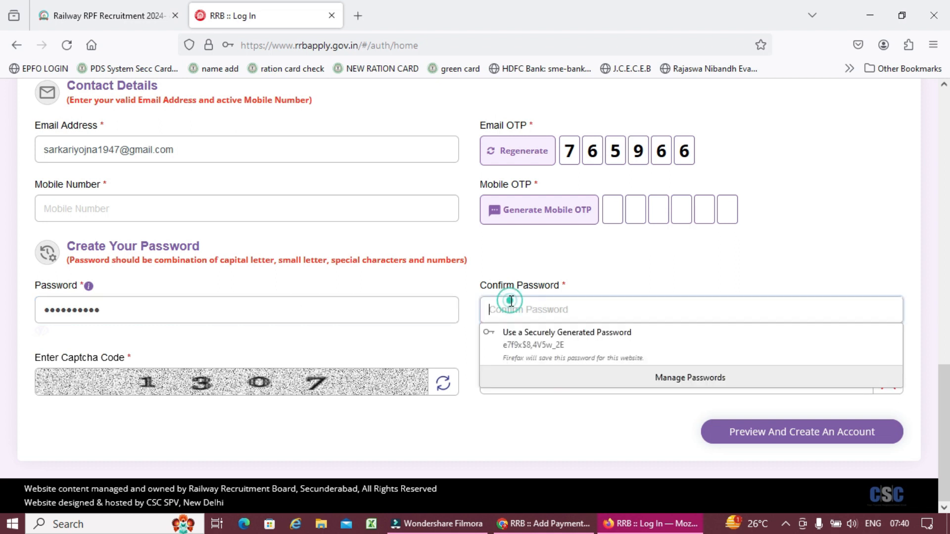
pyautogui.write('****')
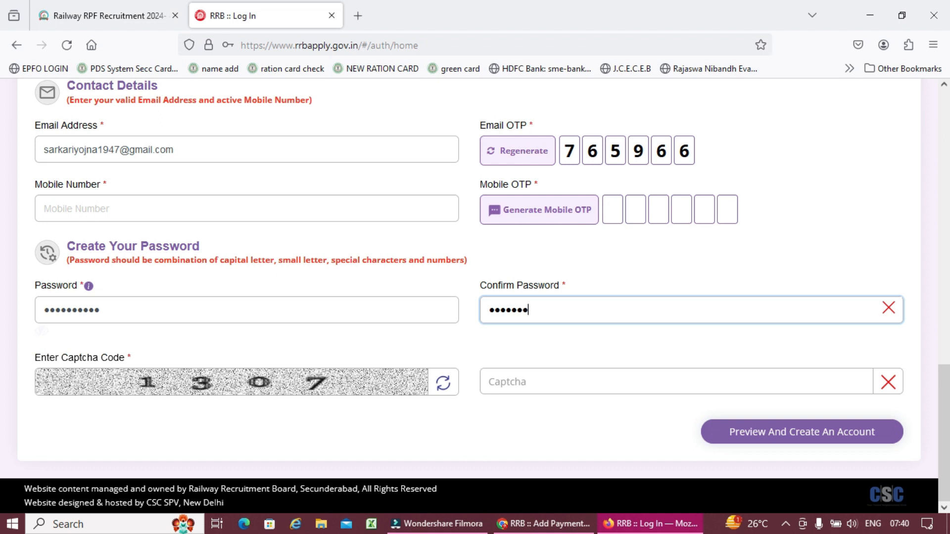
pyautogui.doubleClick(139, 311)
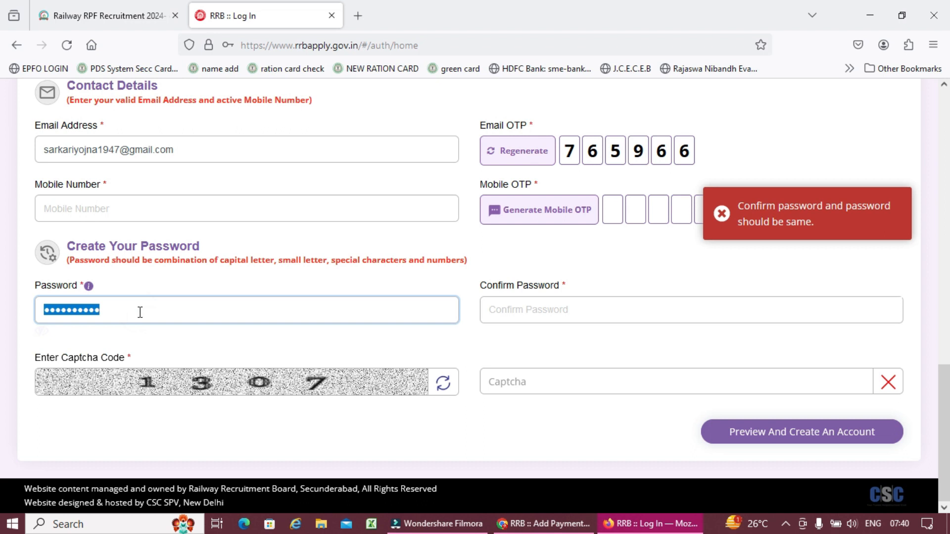
pyautogui.write('*********')
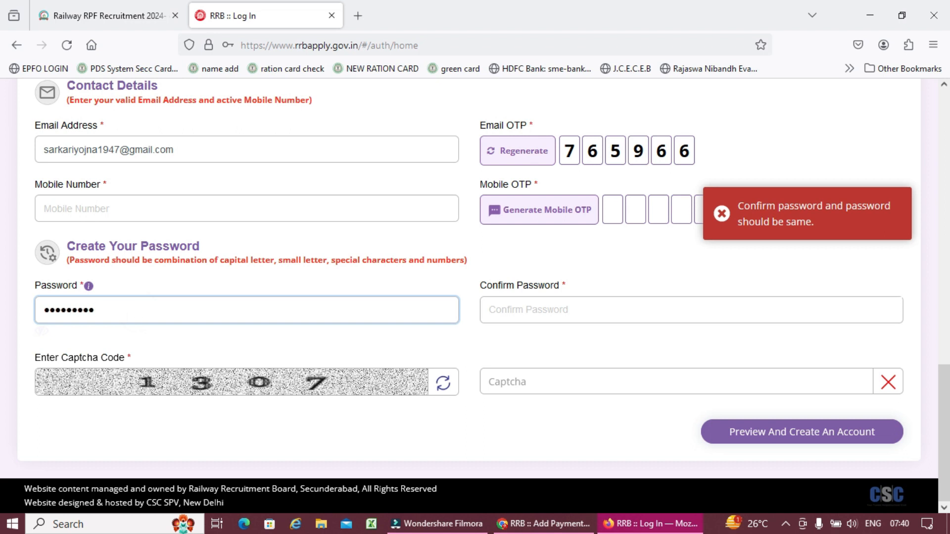
pyautogui.click(530, 316)
pyautogui.write('*********')
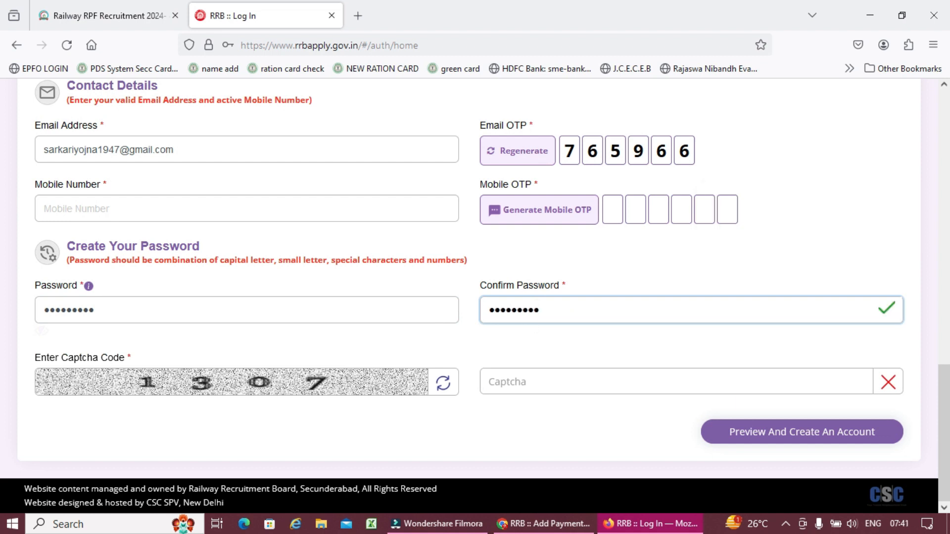
# Step: Enter the displayed captcha code
pyautogui.click(528, 394)
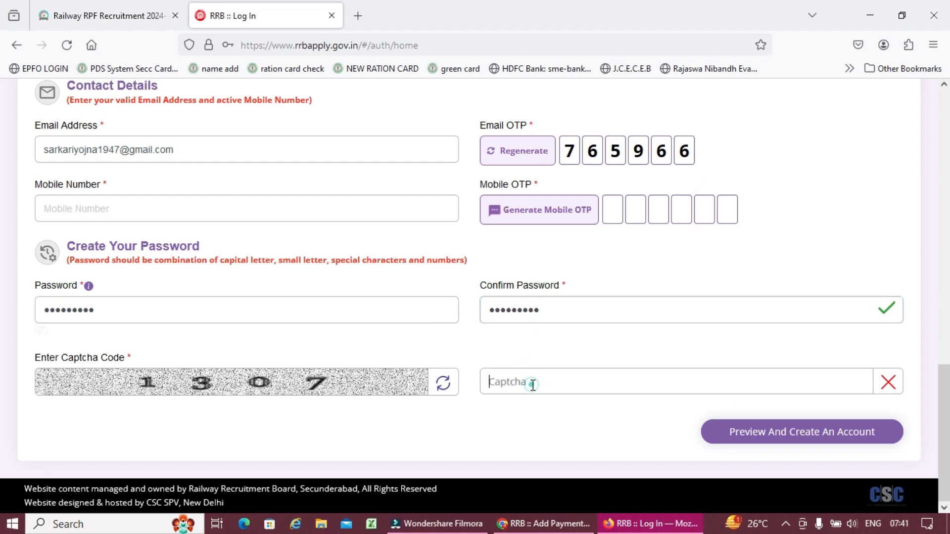
pyautogui.write('1307')
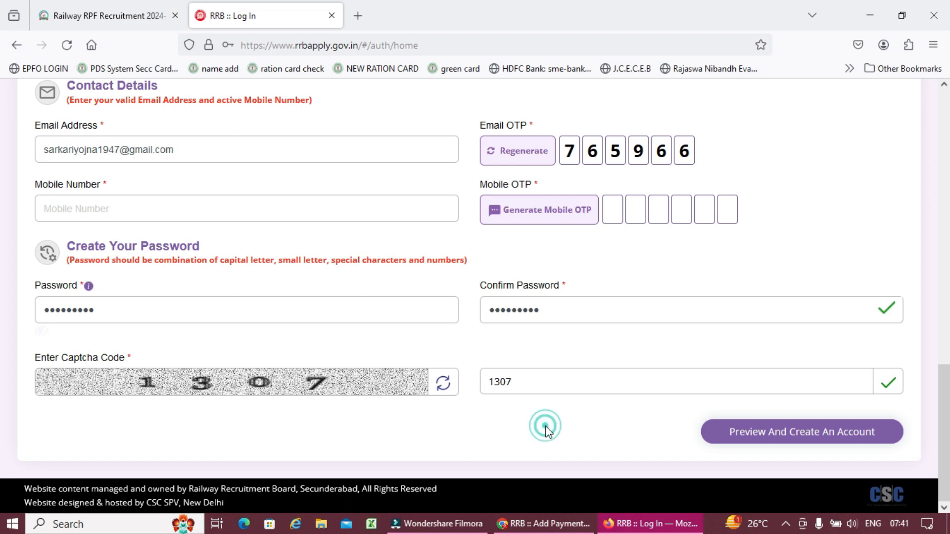
pyautogui.scroll(6, 461, 309)
pyautogui.scroll(8, 465, 309)
pyautogui.scroll(-10, 466, 314)
pyautogui.scroll(-3, 651, 232)
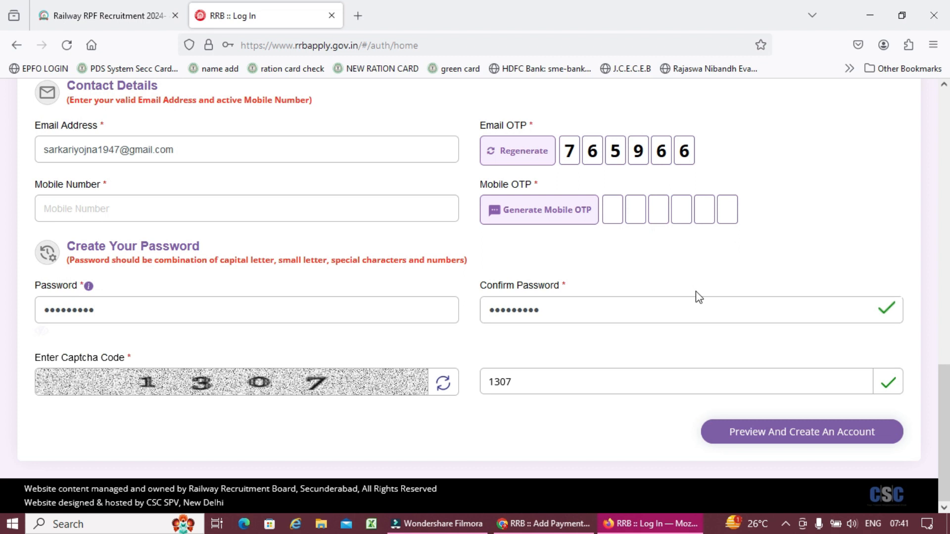
# Step: Preview the details, tick 'I have re-checked the above details', create the account and proceed
pyautogui.click(795, 432)
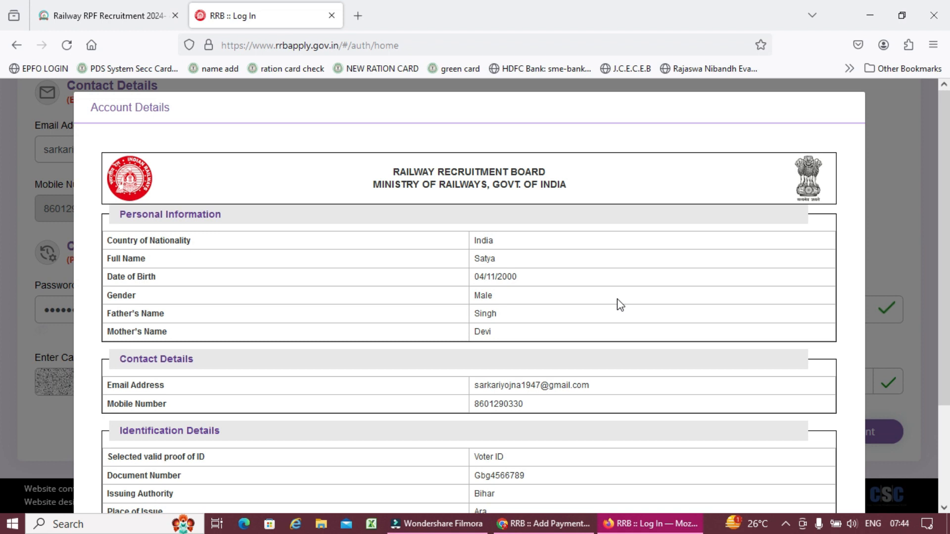
pyautogui.scroll(-3, 619, 304)
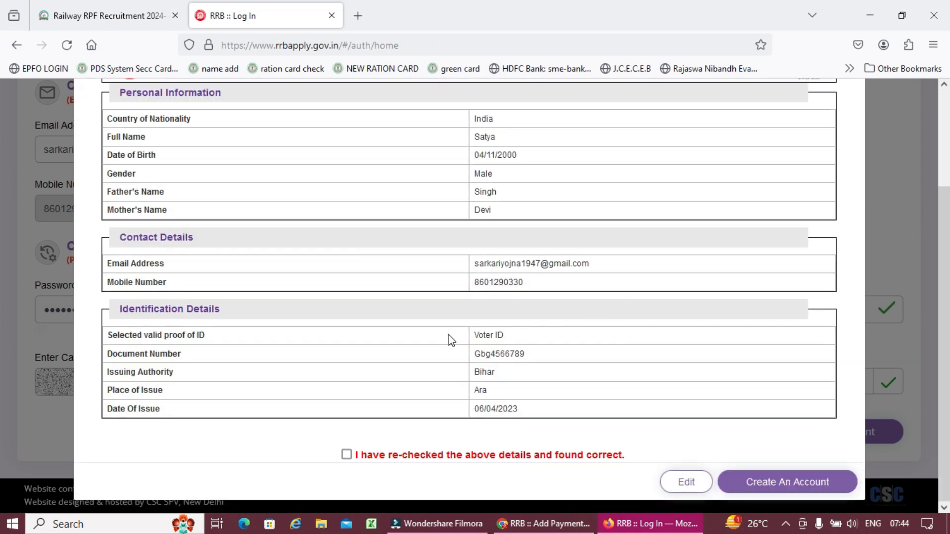
pyautogui.click(346, 455)
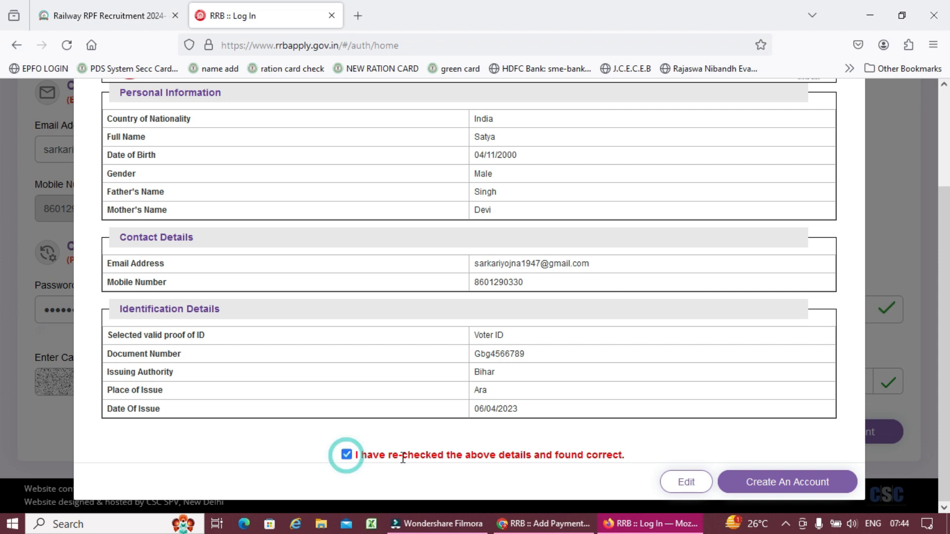
pyautogui.click(800, 483)
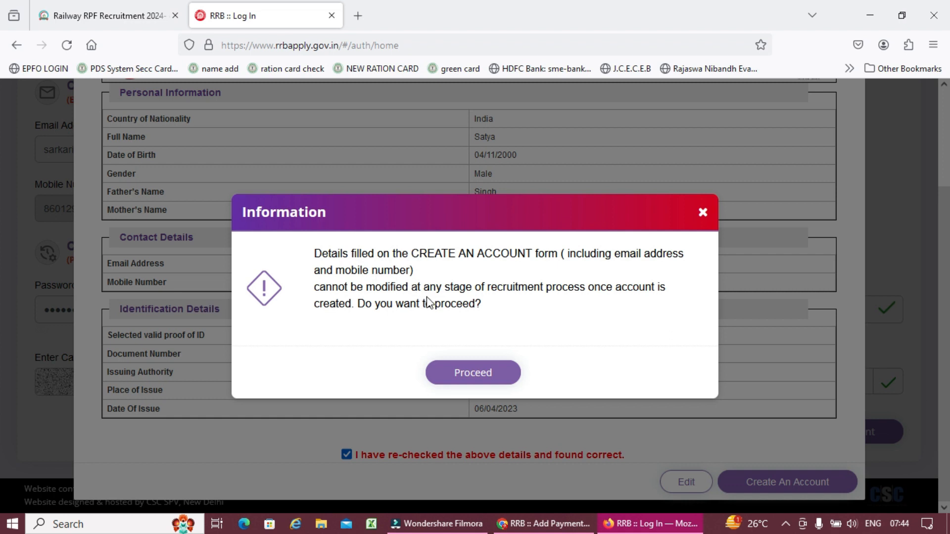
pyautogui.click(479, 374)
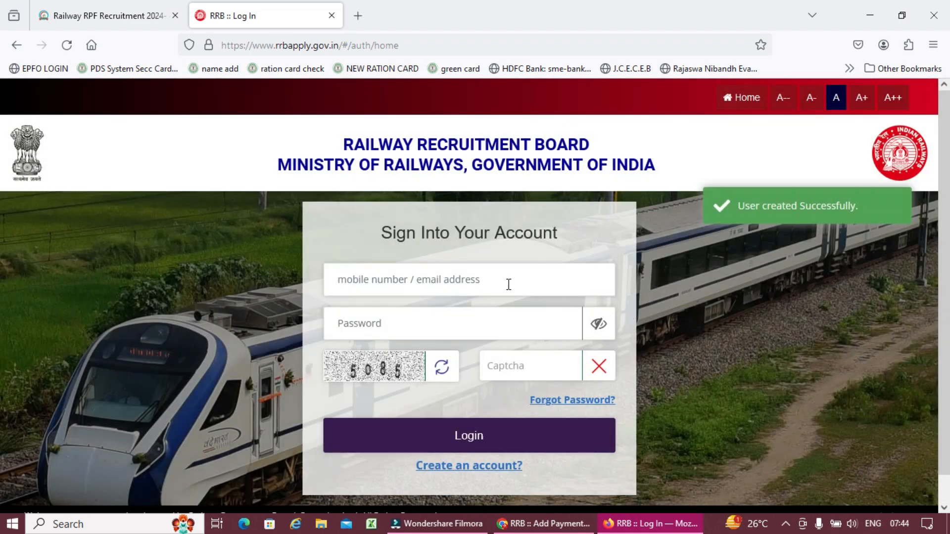
pyautogui.click(486, 278)
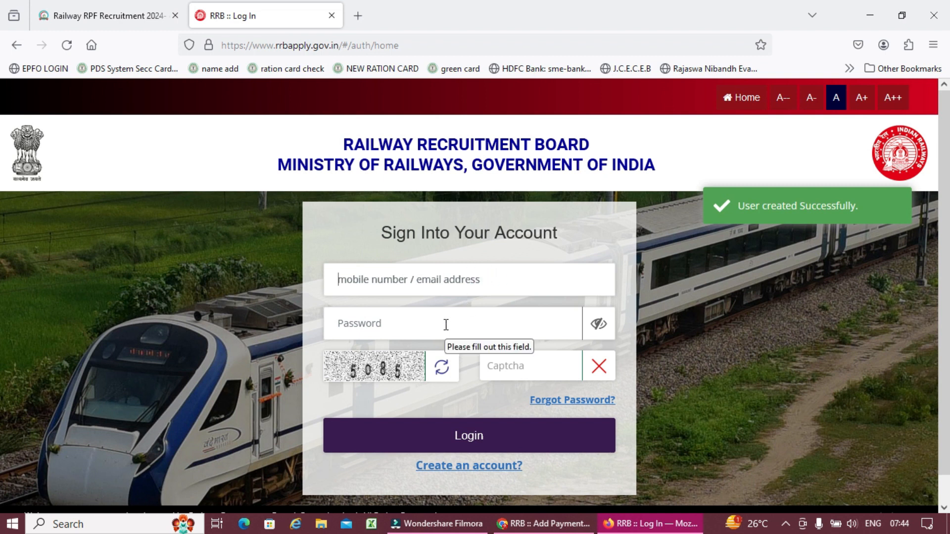
# Step: Sign in and bring up the Online Application list with the CEN RPF 01/2024 and 02/2024 notices
pyautogui.click(461, 436)
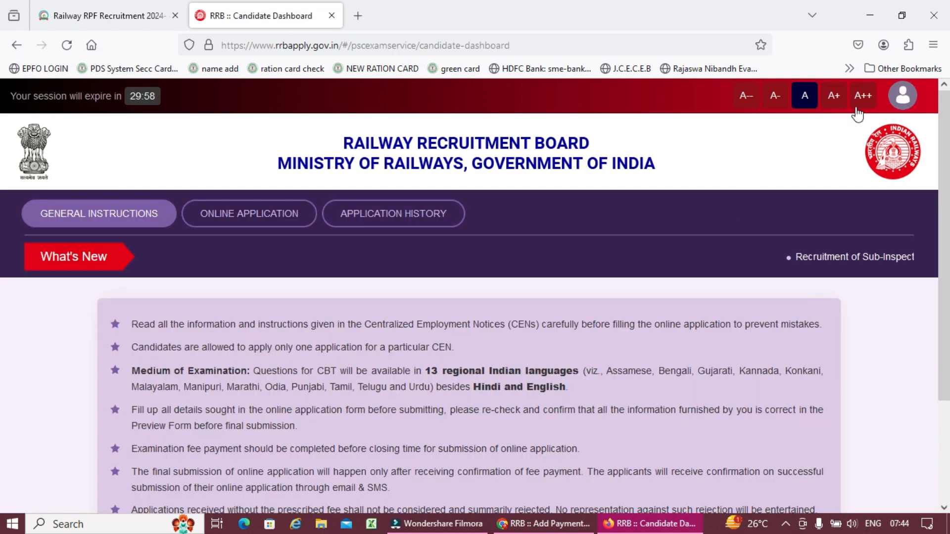
pyautogui.scroll(-3, 479, 278)
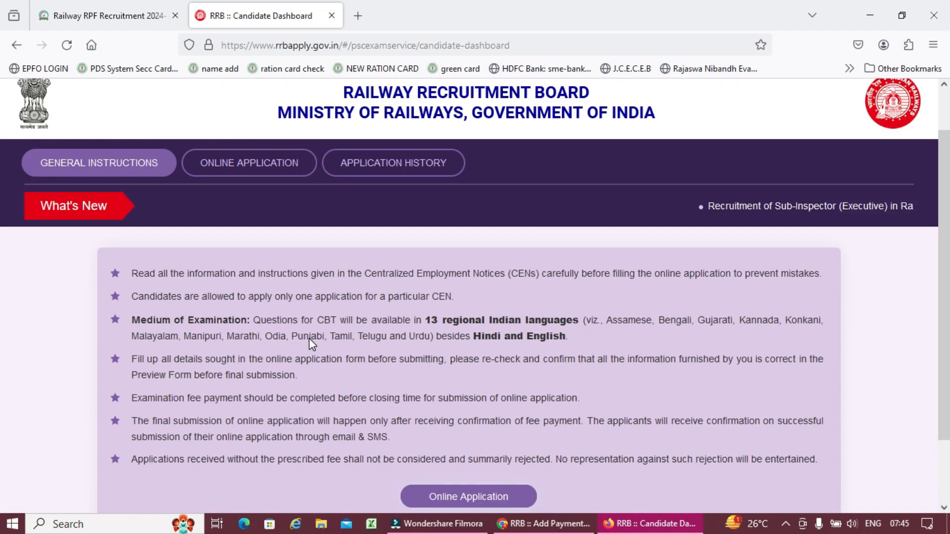
pyautogui.scroll(3, 310, 339)
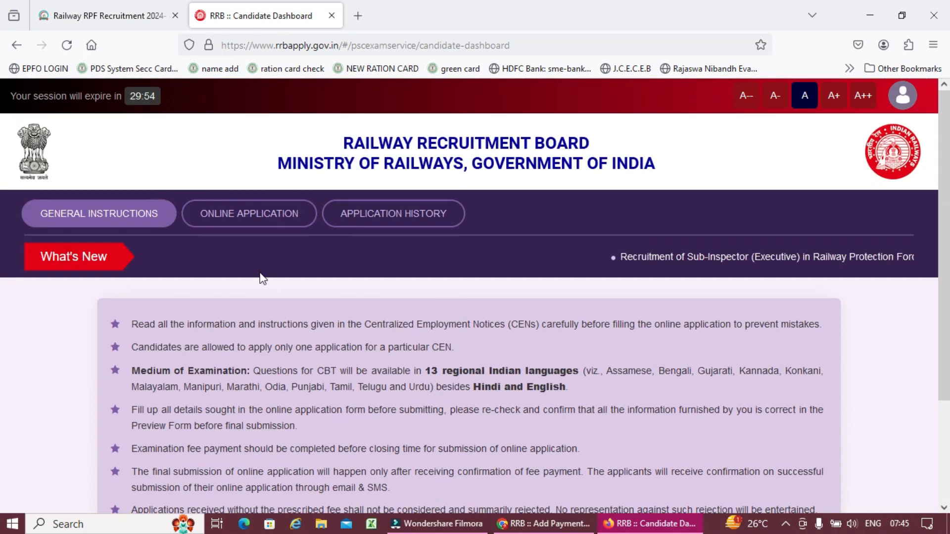
pyautogui.scroll(-3, 470, 376)
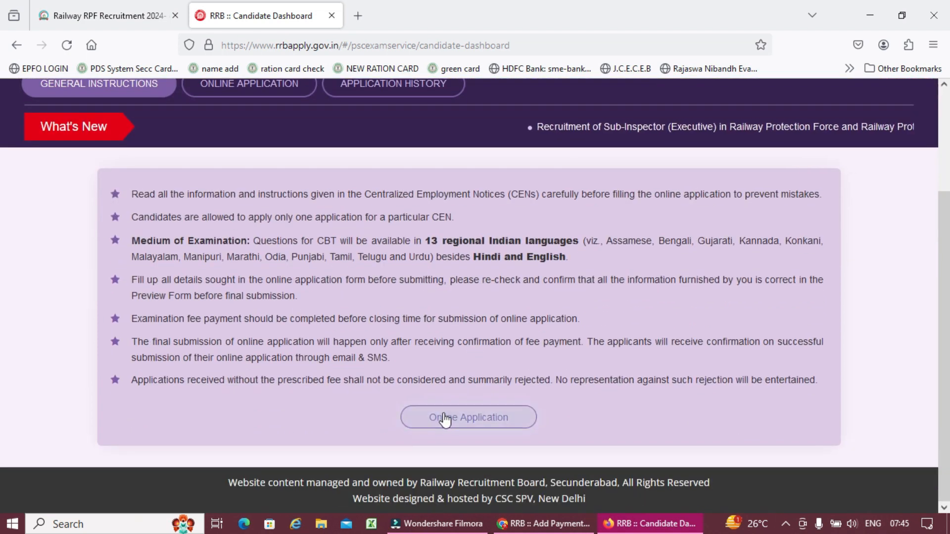
pyautogui.scroll(3, 436, 381)
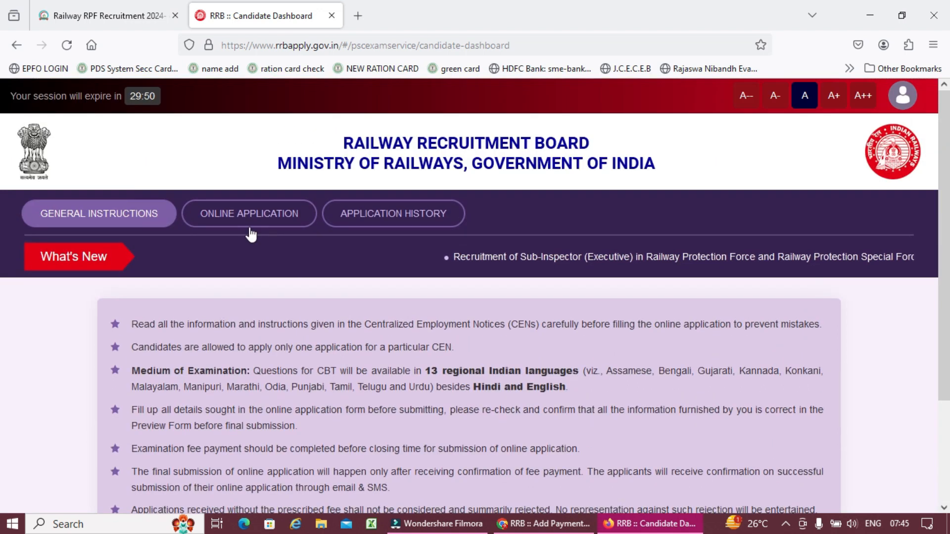
pyautogui.click(251, 223)
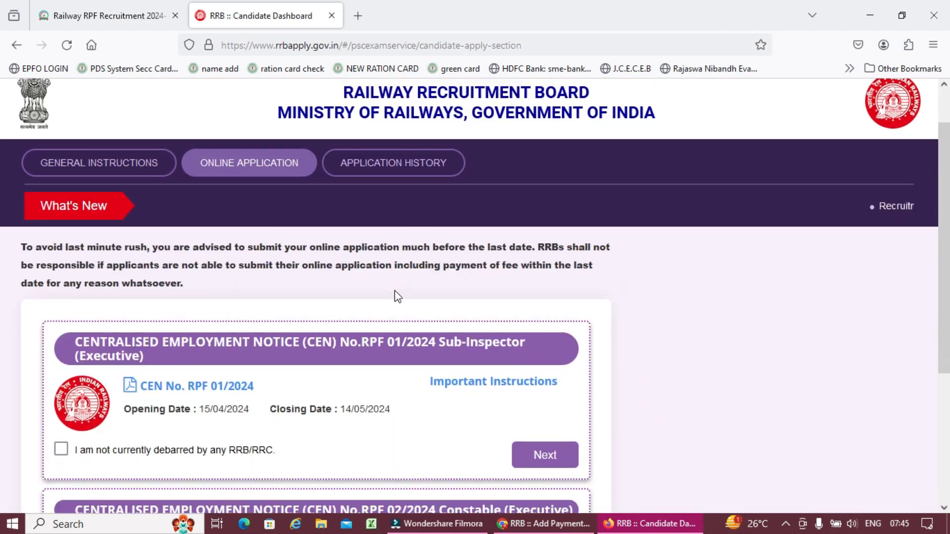
pyautogui.scroll(-3, 445, 297)
pyautogui.scroll(-3, 627, 313)
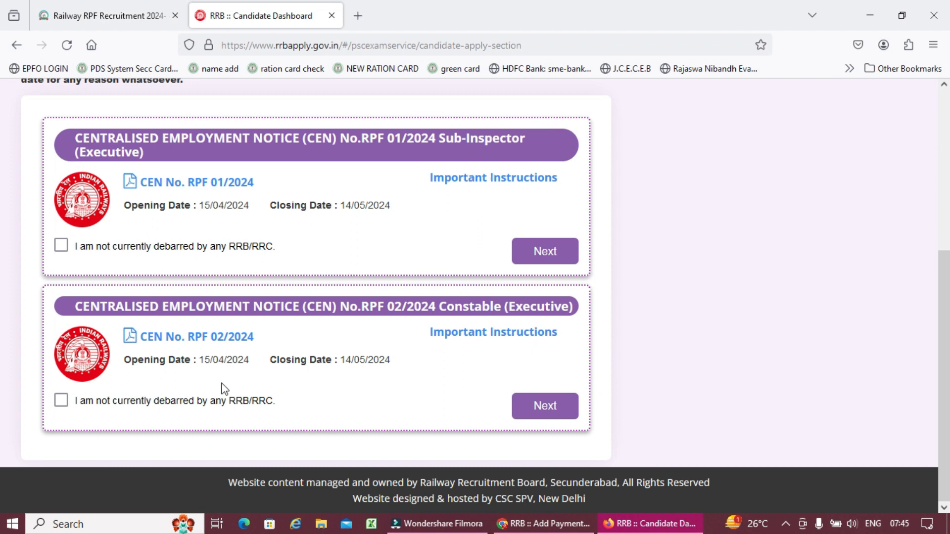
# Step: Declare not debarred for CEN RPF 02/2024 Constable and open its pre-filled Personal Details form
pyautogui.click(61, 401)
pyautogui.click(544, 407)
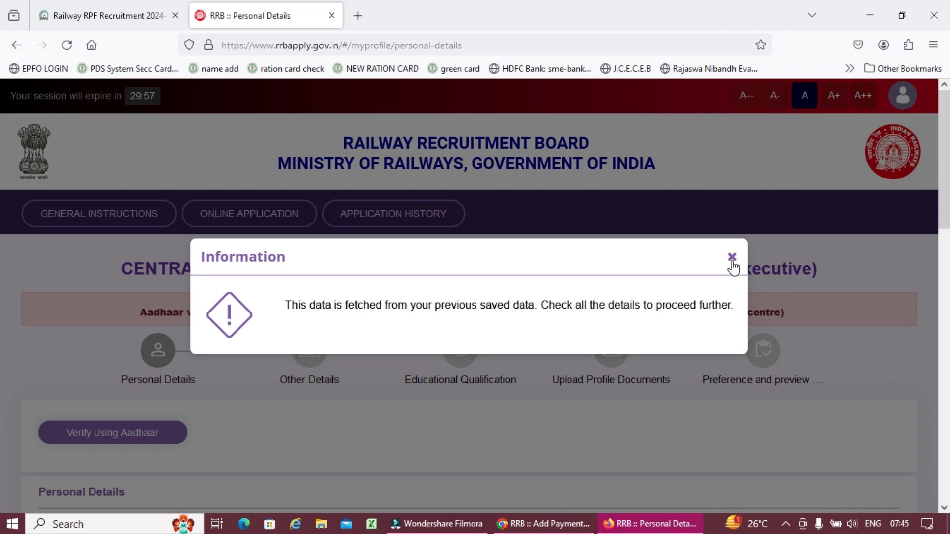
pyautogui.click(732, 257)
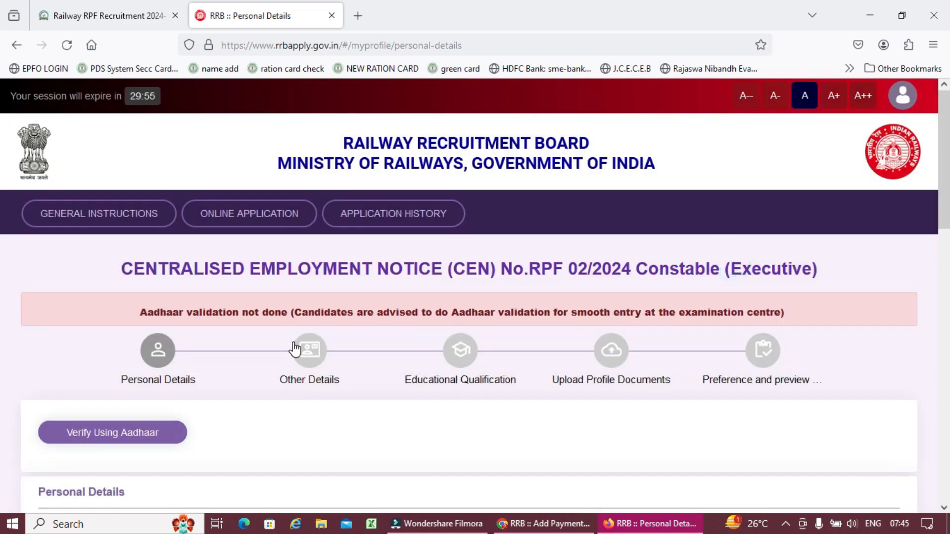
pyautogui.scroll(-2, 295, 349)
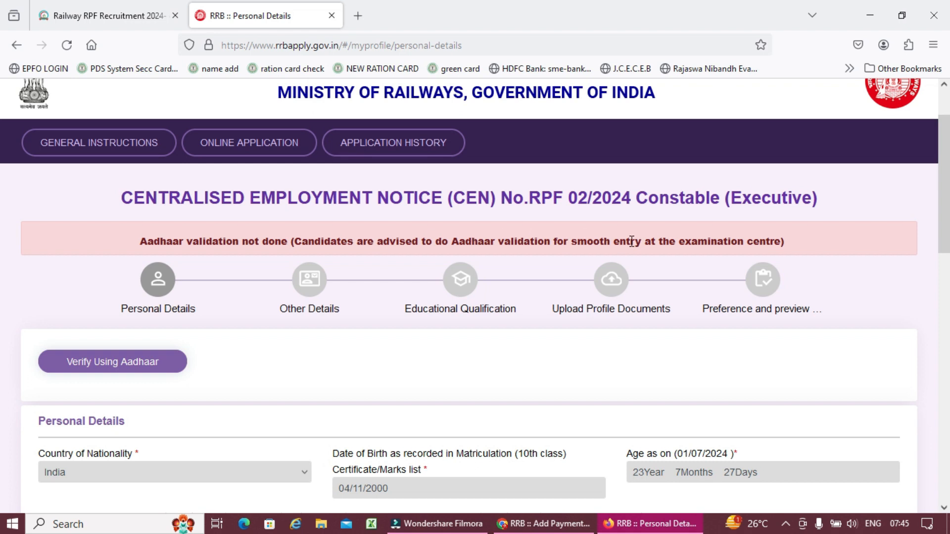
pyautogui.scroll(-4, 481, 309)
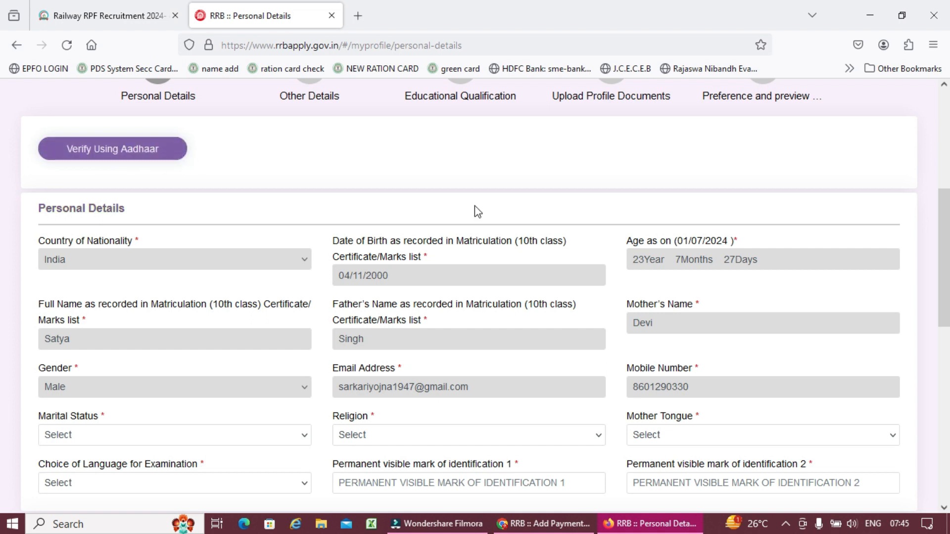
pyautogui.scroll(-3, 473, 212)
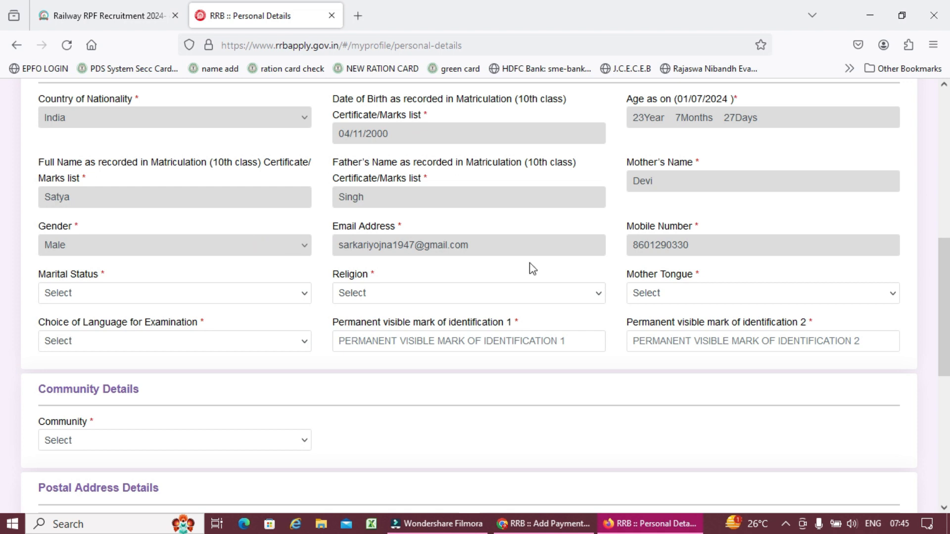
# Step: Set marital status Unmarried, religion Hindu, and both mother tongue and exam language to Hindi
pyautogui.click(147, 293)
pyautogui.click(128, 342)
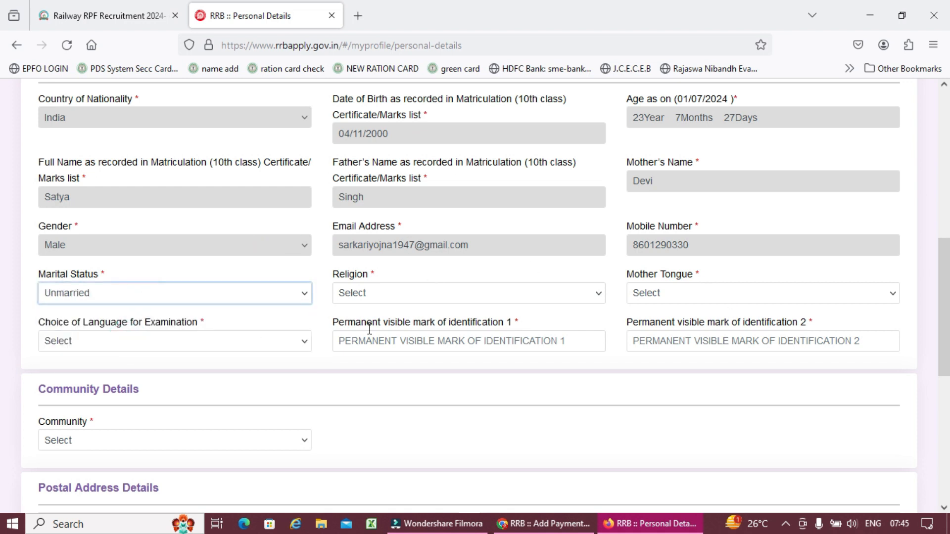
pyautogui.click(402, 294)
pyautogui.click(397, 333)
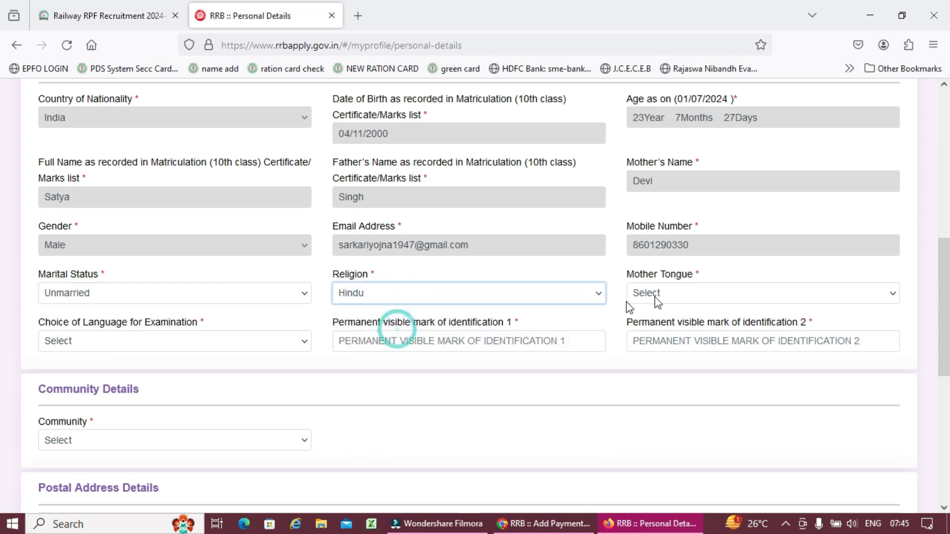
pyautogui.click(680, 292)
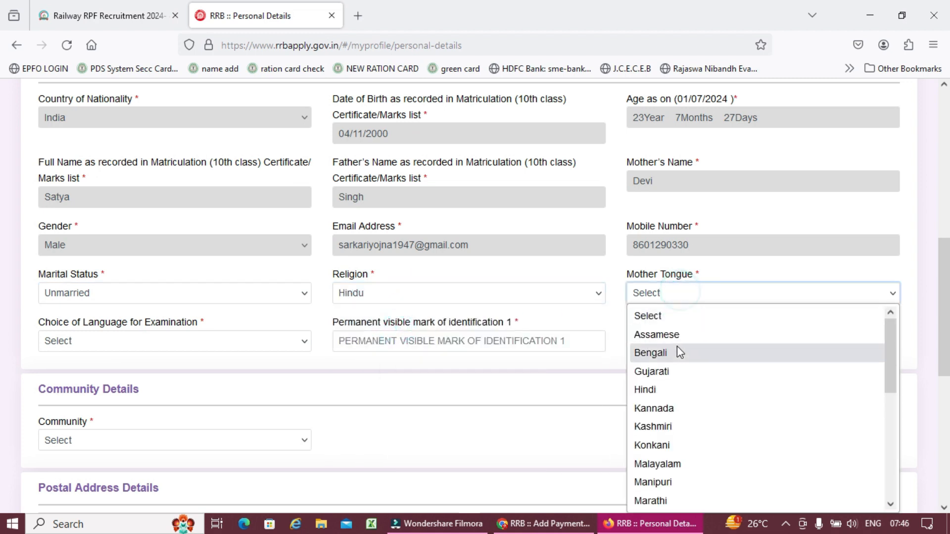
pyautogui.click(673, 390)
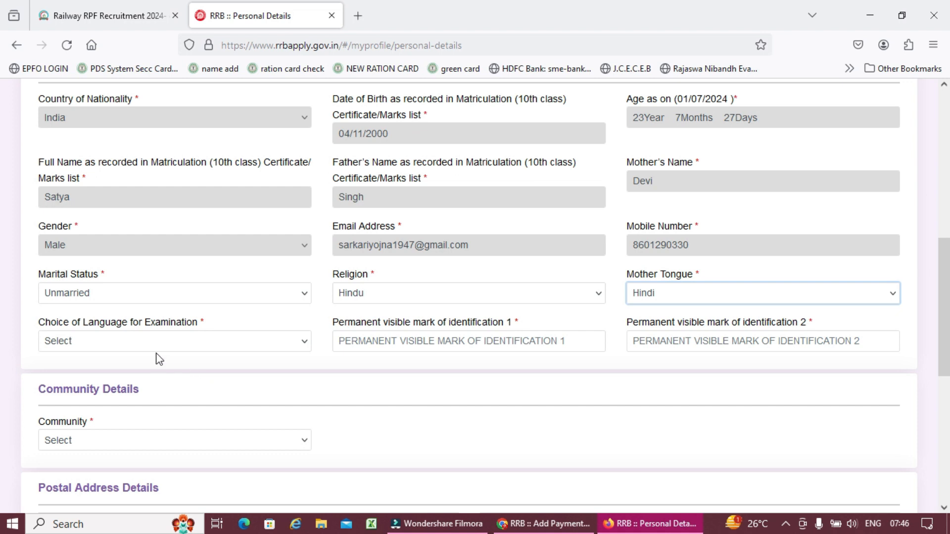
pyautogui.click(137, 344)
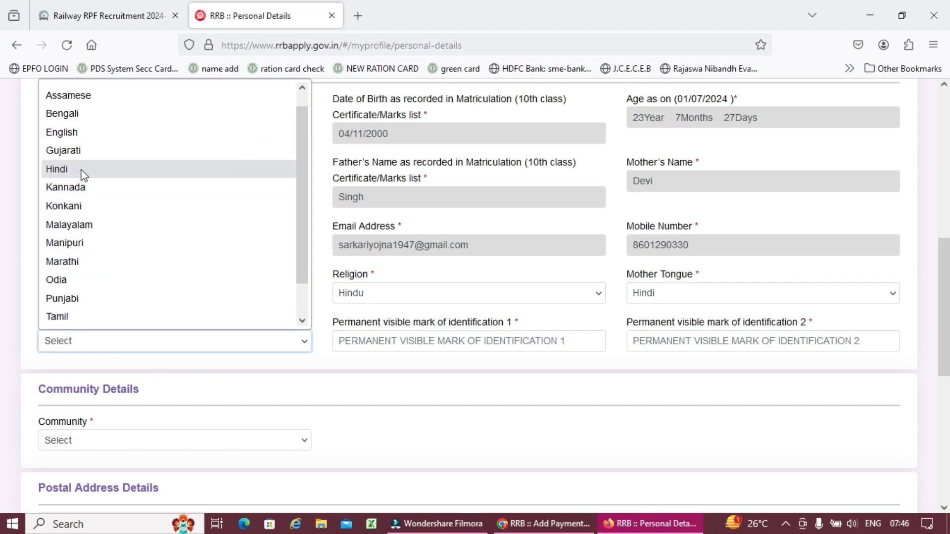
pyautogui.click(83, 170)
# Step: Enter identification marks 'A CUT MARK ON HAND' and 'A MOLE ON NOSE'
pyautogui.click(457, 341)
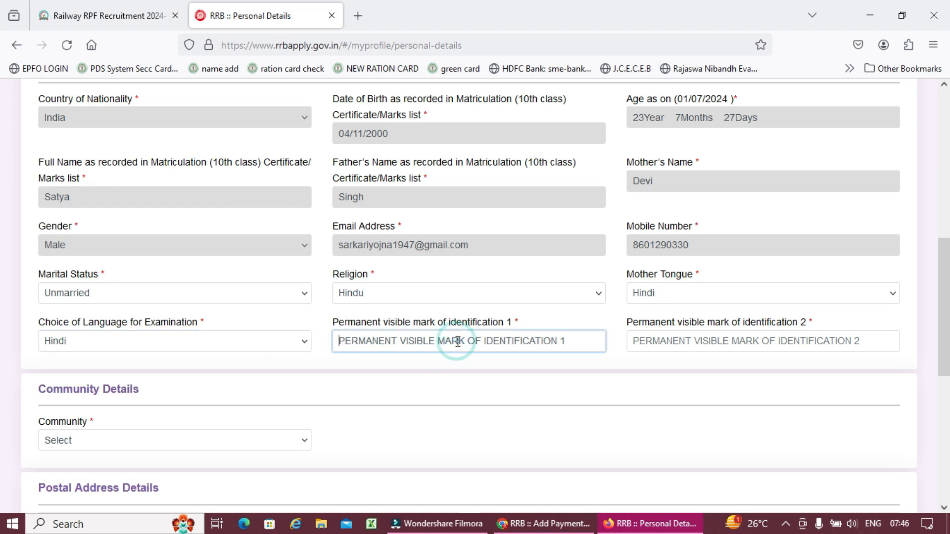
pyautogui.write('A CU')
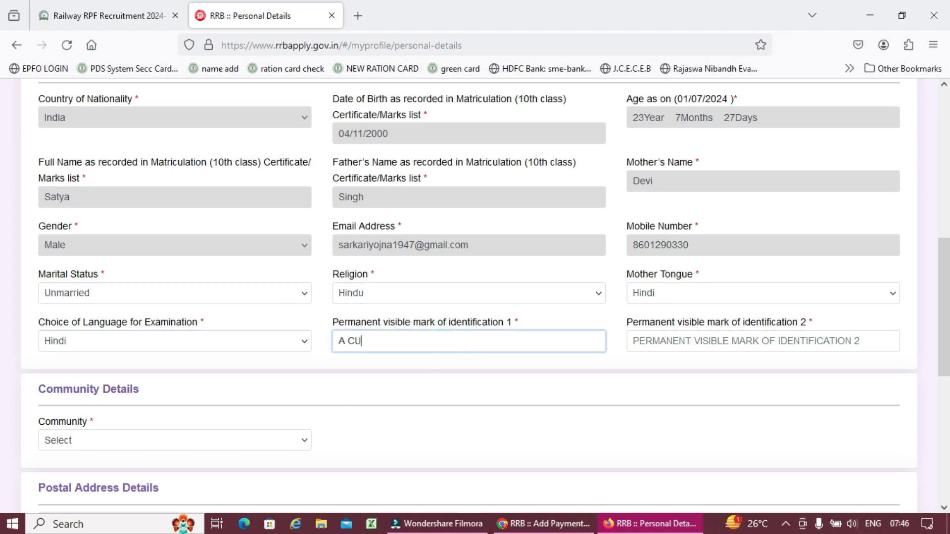
pyautogui.write('T MARK ON HAND')
pyautogui.click(794, 350)
pyautogui.write('A MOLE ON NOSE')
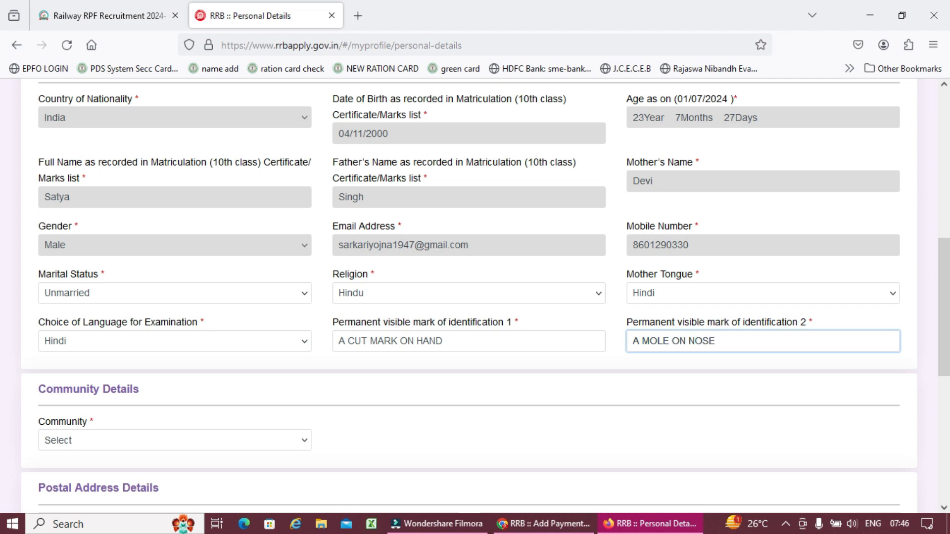
pyautogui.scroll(-3, 129, 290)
# Step: Switch Community from UR to SC (Scheduled Caste) and accept the reservation eligibility notice
pyautogui.click(128, 292)
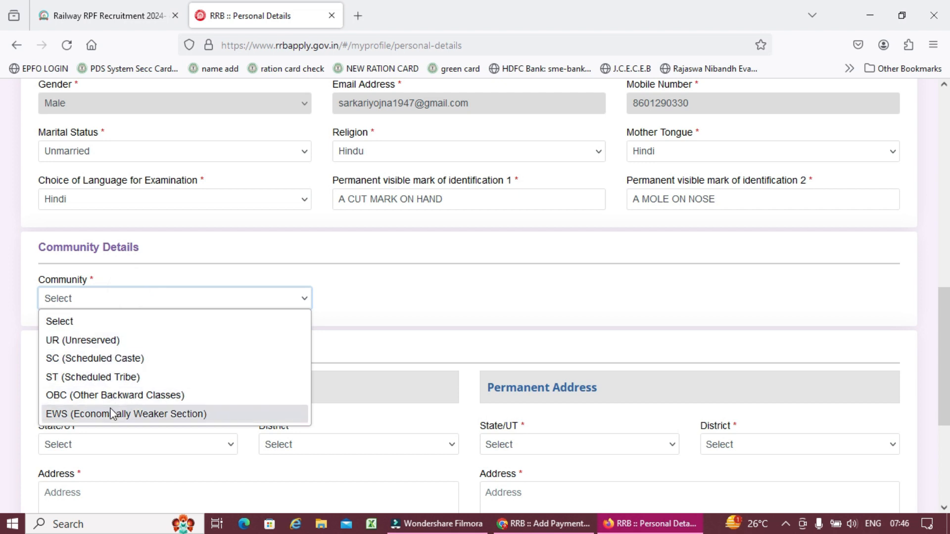
pyautogui.click(114, 341)
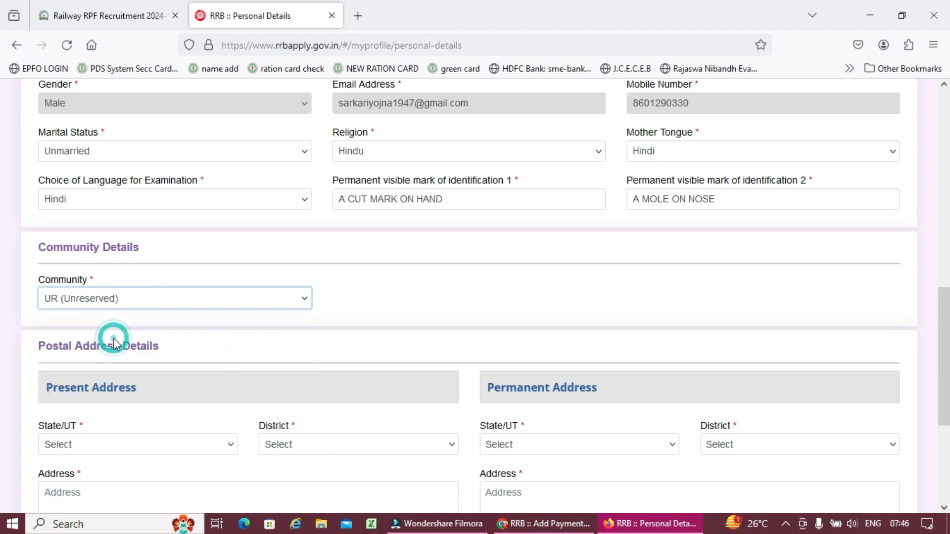
pyautogui.click(211, 298)
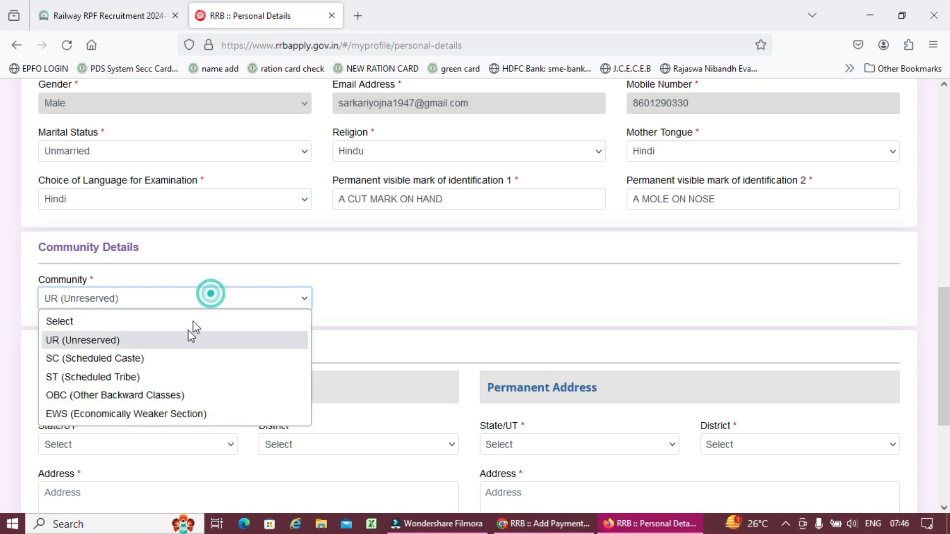
pyautogui.click(176, 365)
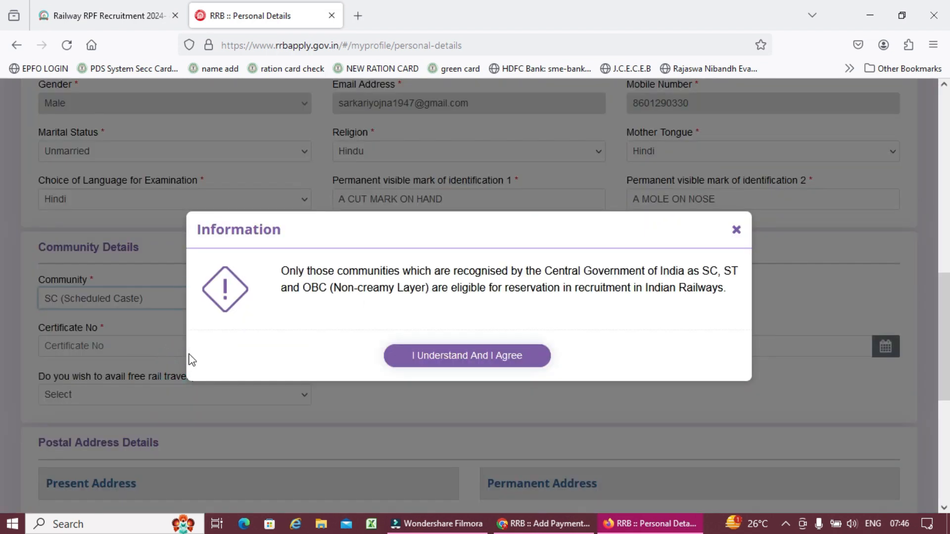
pyautogui.click(467, 357)
pyautogui.scroll(-2, 121, 312)
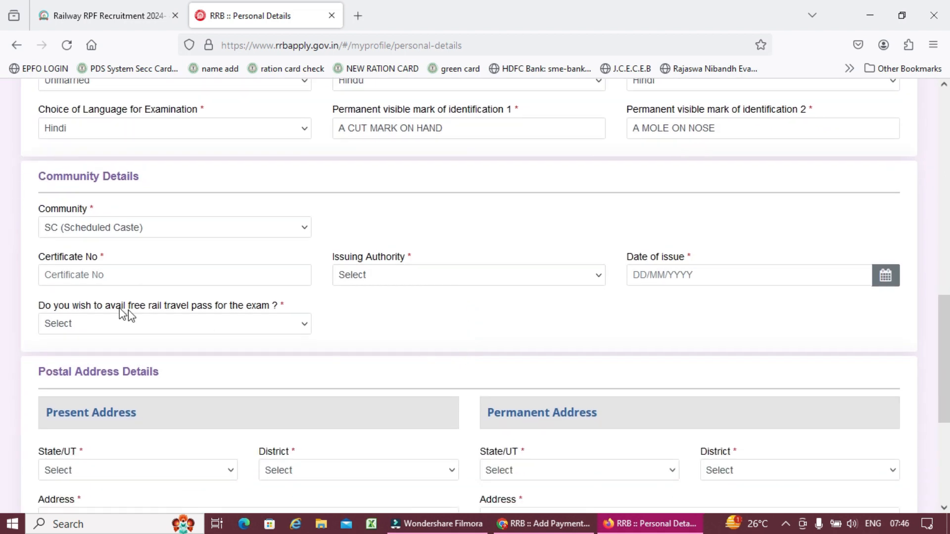
# Step: Begin the caste certificate fields and answer Yes to the free rail travel pass
pyautogui.click(115, 273)
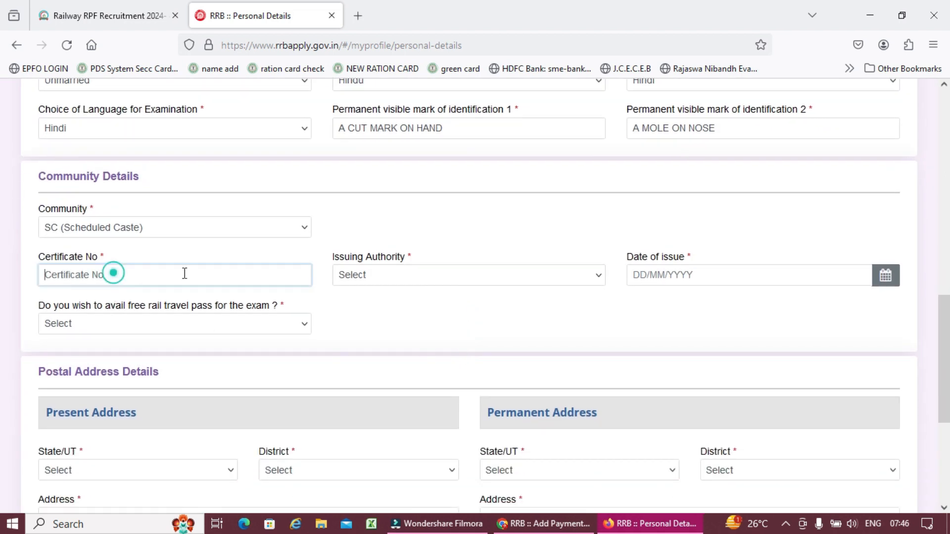
pyautogui.click(390, 280)
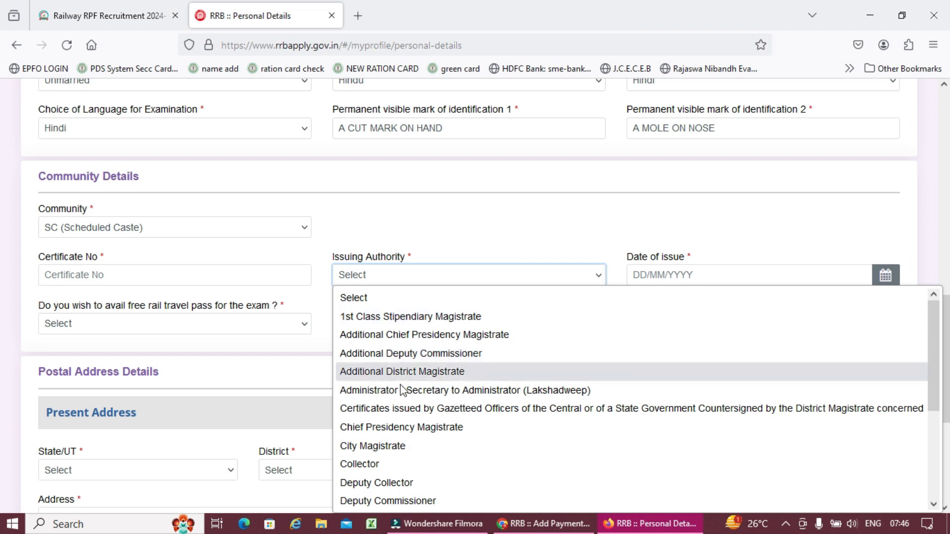
pyautogui.click(490, 235)
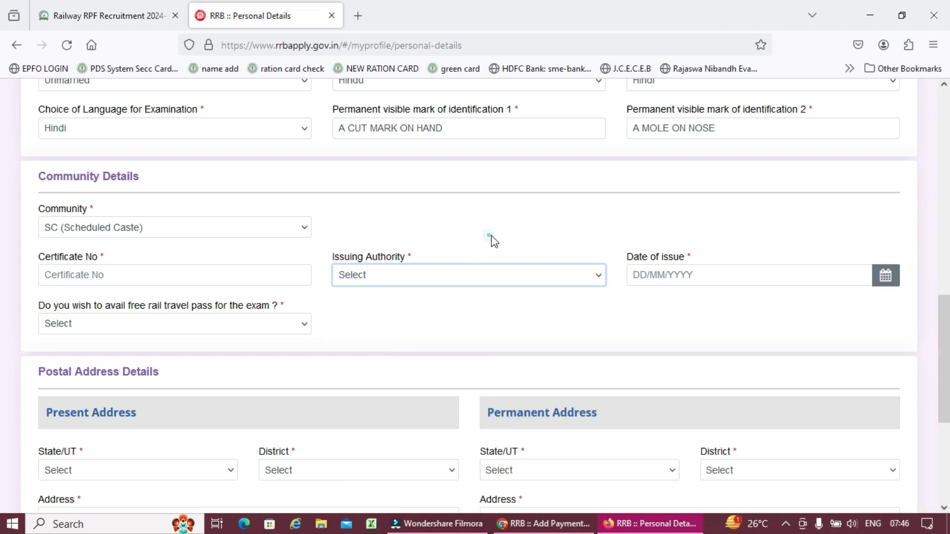
pyautogui.click(136, 327)
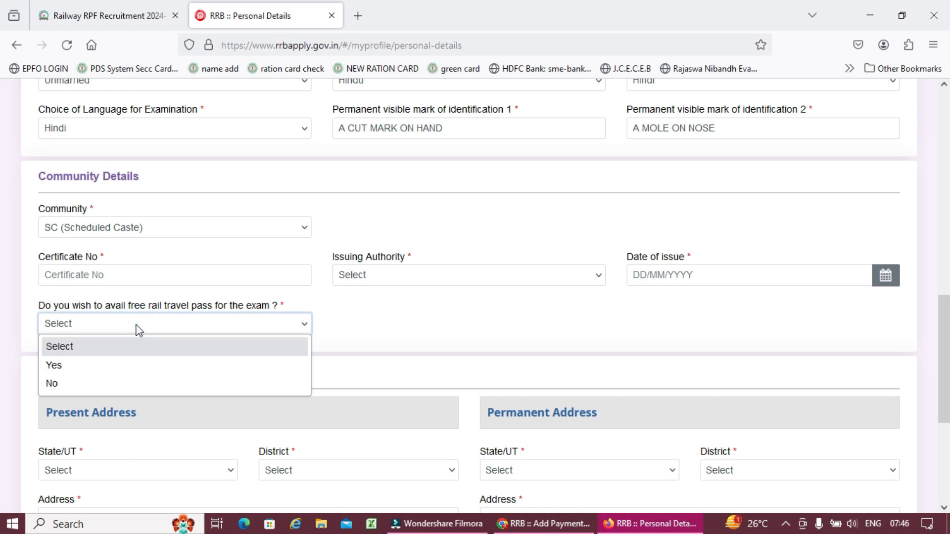
pyautogui.click(119, 365)
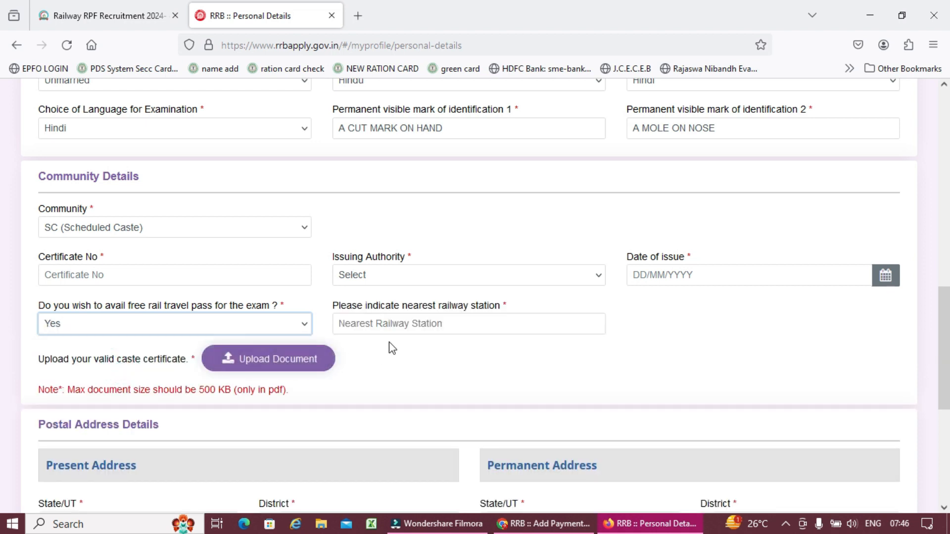
pyautogui.click(400, 325)
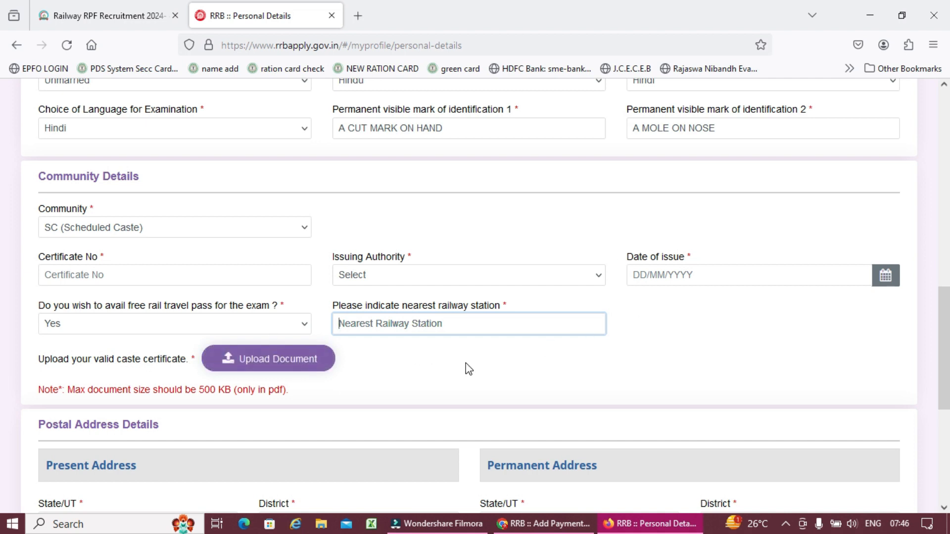
# Step: Change Community back to UR (Unreserved)
pyautogui.click(140, 229)
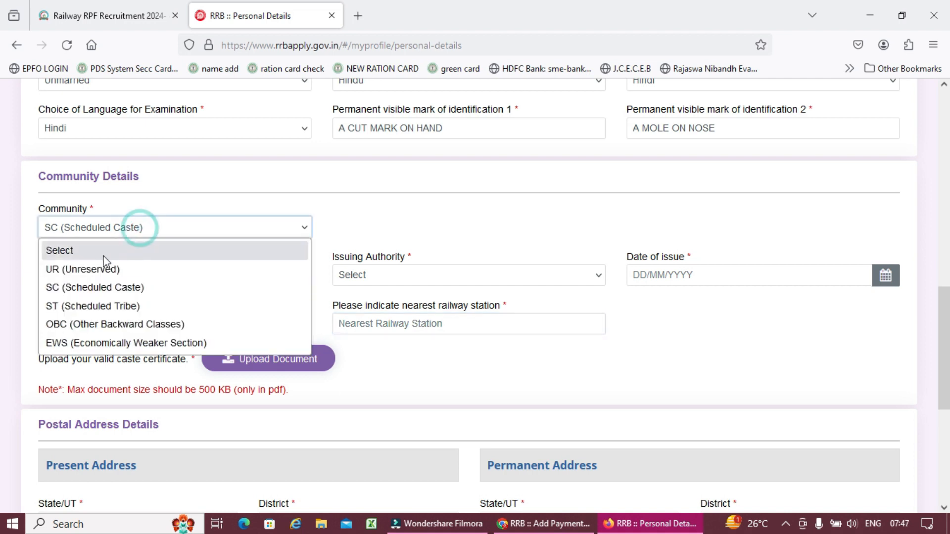
pyautogui.click(99, 269)
pyautogui.scroll(-2, 403, 297)
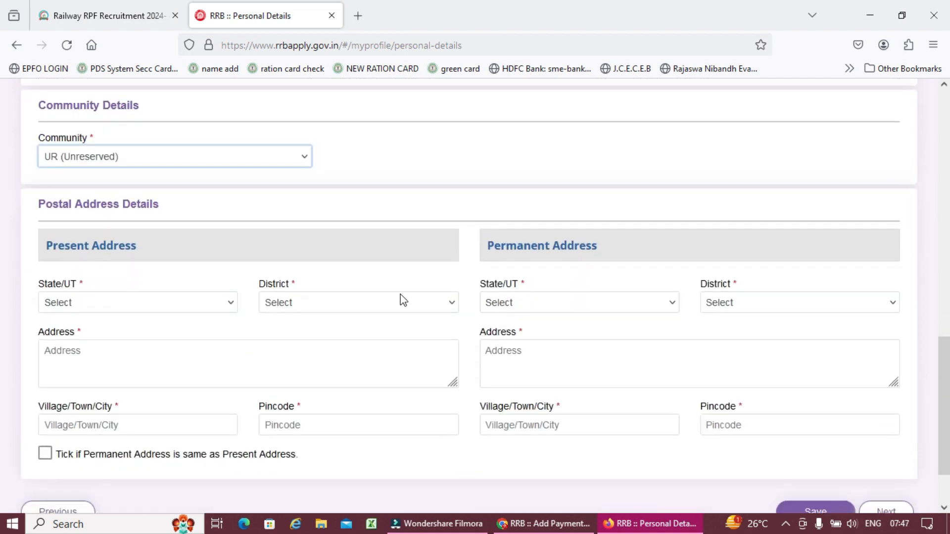
pyautogui.click(157, 311)
# Step: Choose JHARKHAND and East Singhbhum as the present address state and district
pyautogui.scroll(-8, 106, 220)
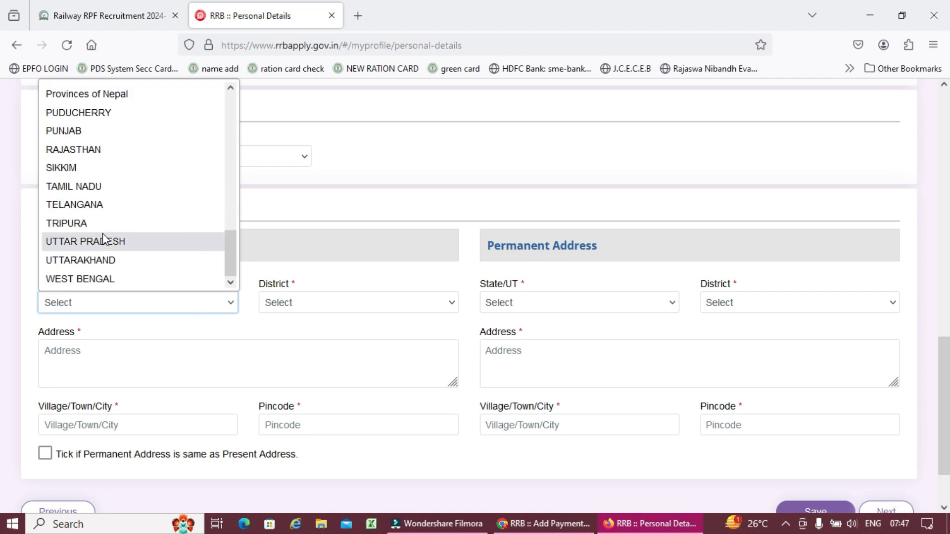
pyautogui.scroll(2, 94, 151)
pyautogui.scroll(2, 89, 132)
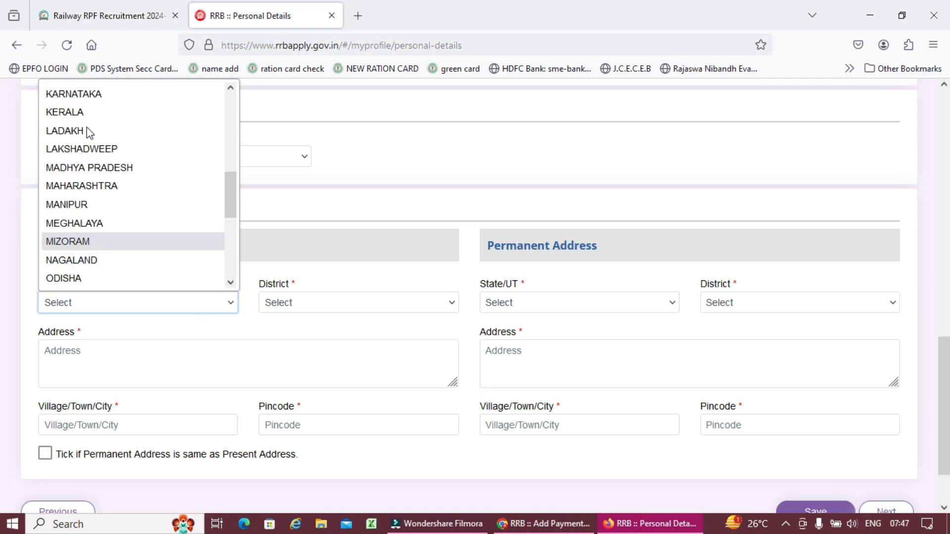
pyautogui.scroll(2, 87, 133)
pyautogui.click(81, 185)
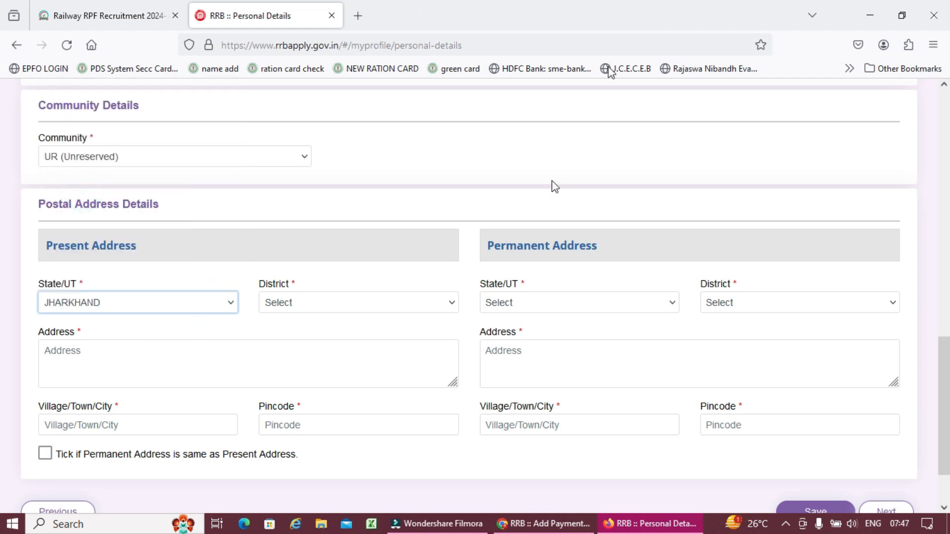
pyautogui.click(336, 304)
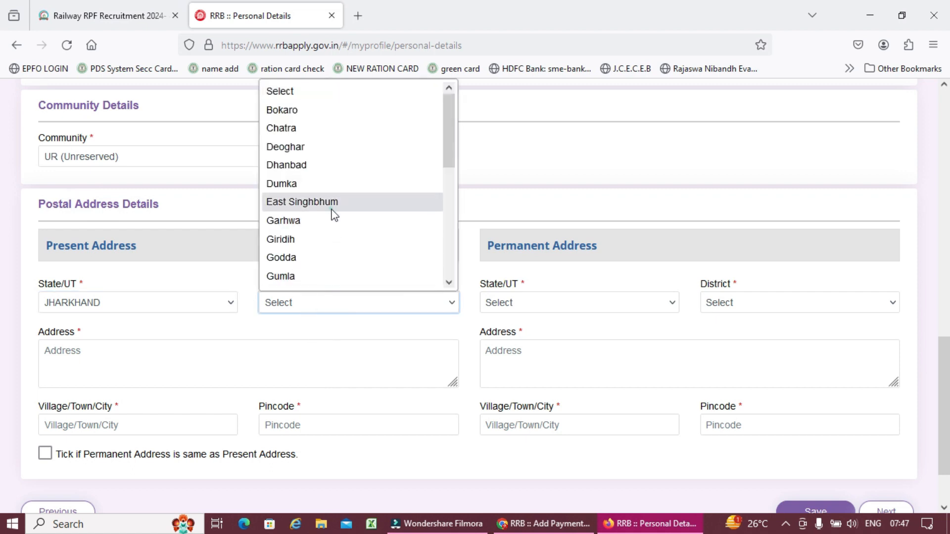
pyautogui.click(330, 203)
# Step: Fill in the present street address, village/town/city and pincode
pyautogui.click(107, 363)
pyautogui.write('Jamshedpur')
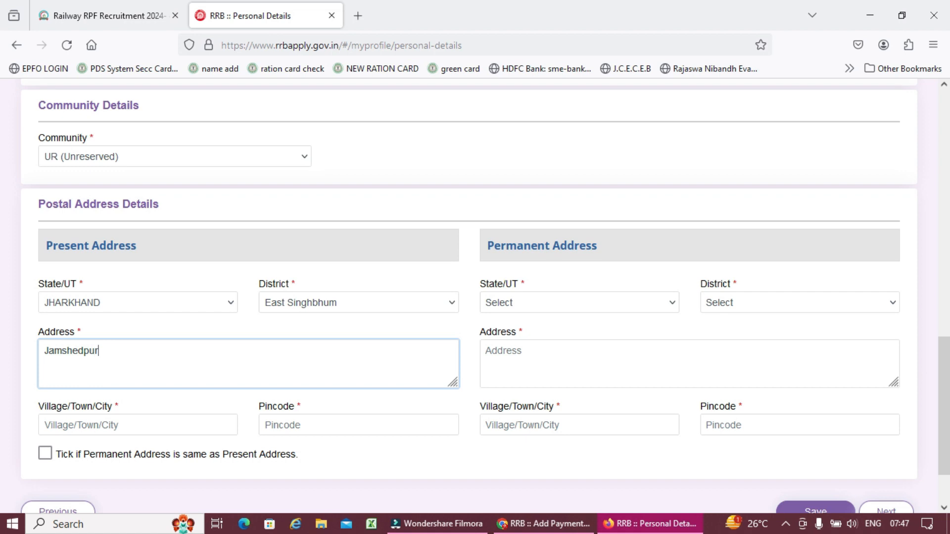
pyautogui.scroll(-2, 147, 369)
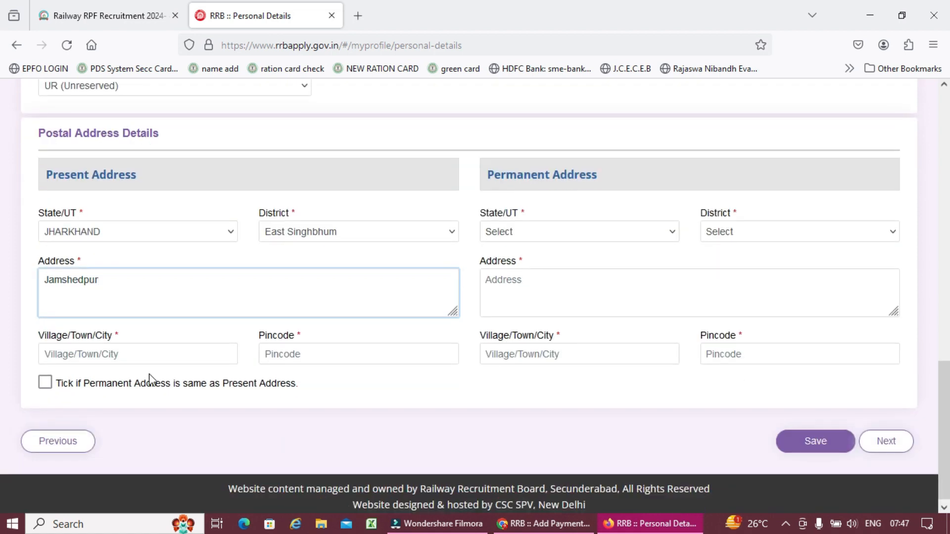
pyautogui.click(132, 356)
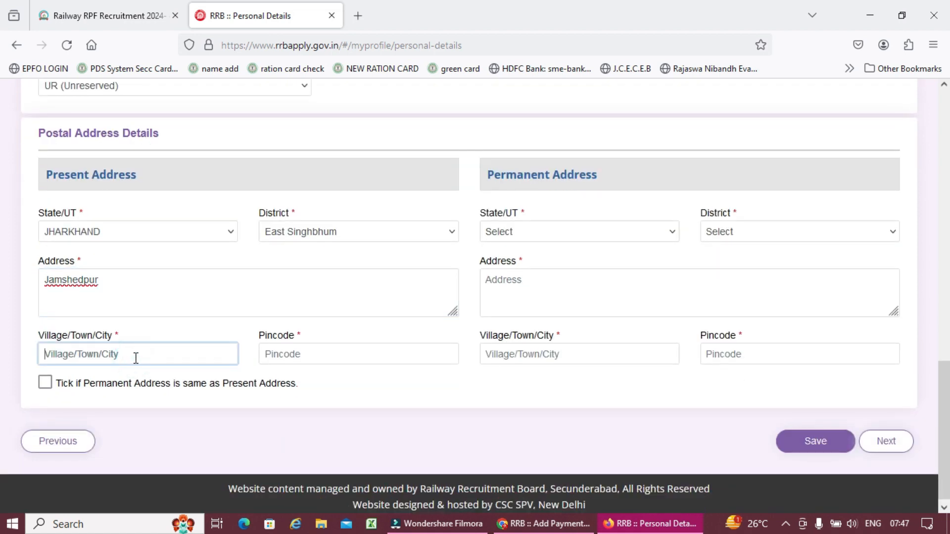
pyautogui.write('Jamshedpur')
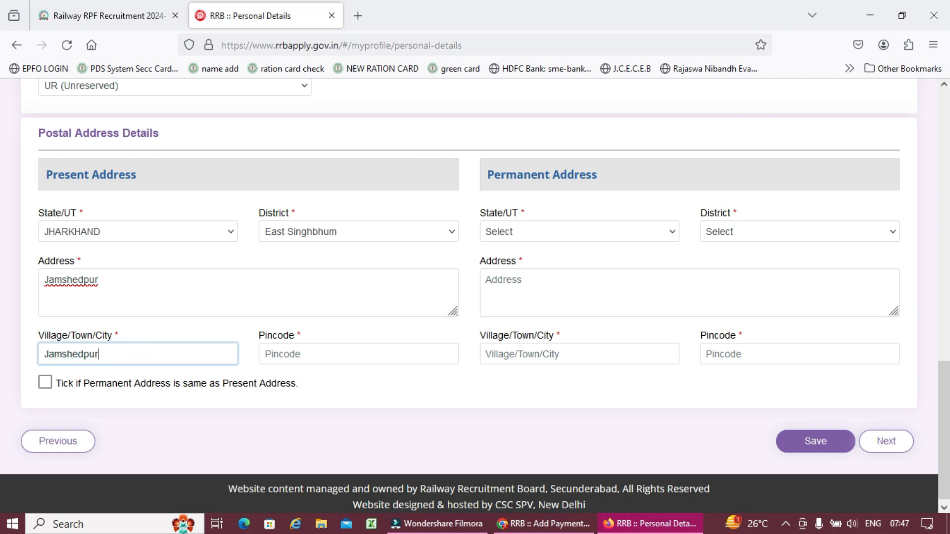
pyautogui.click(291, 351)
pyautogui.write('831001')
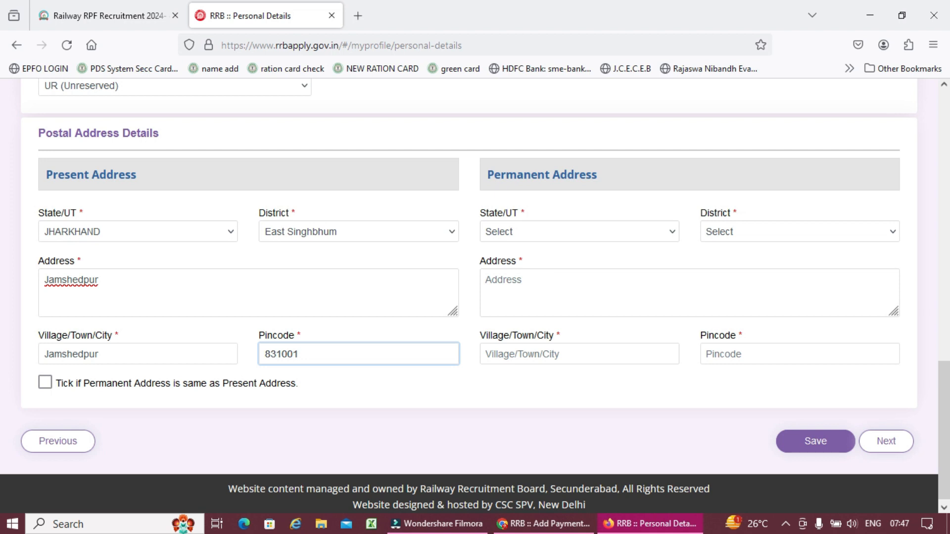
pyautogui.click(332, 388)
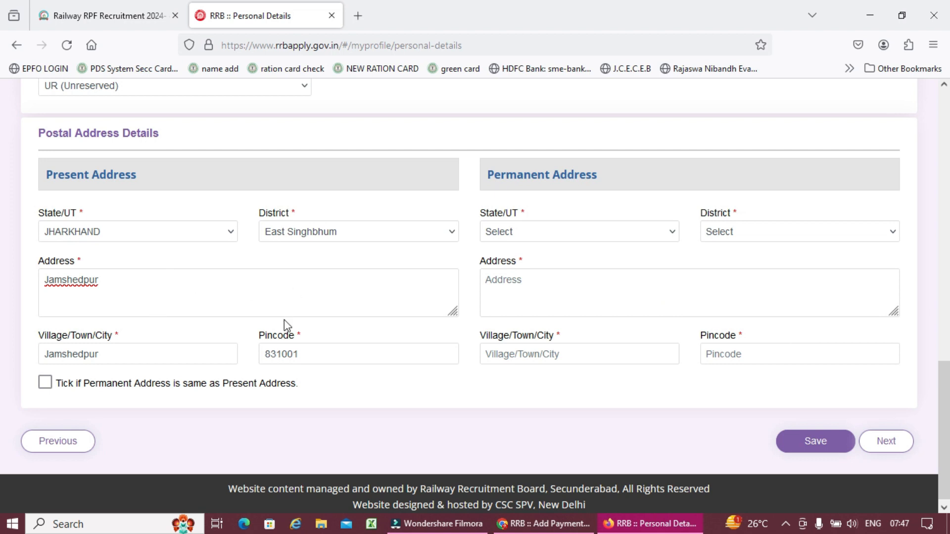
# Step: Mark the permanent address same as present, save the Personal Details and go to Other Details
pyautogui.click(45, 383)
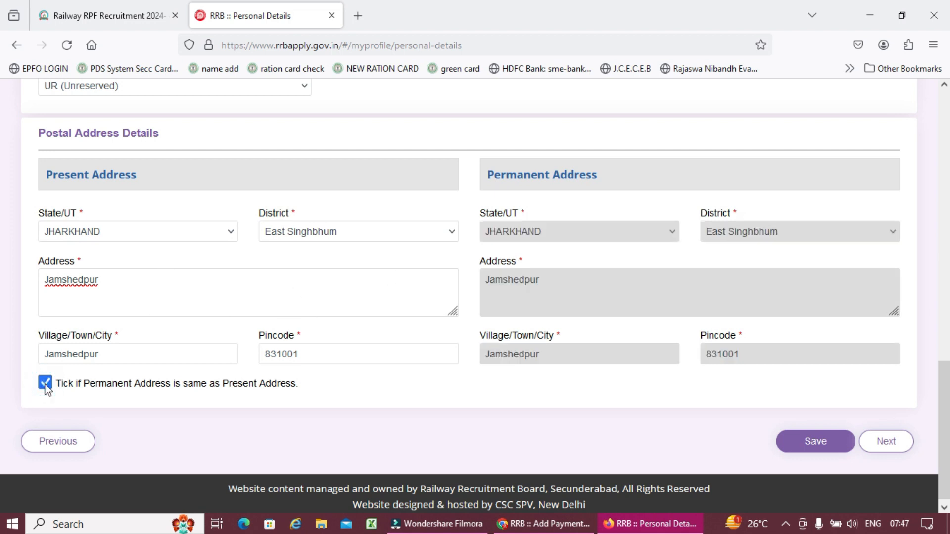
pyautogui.click(45, 383)
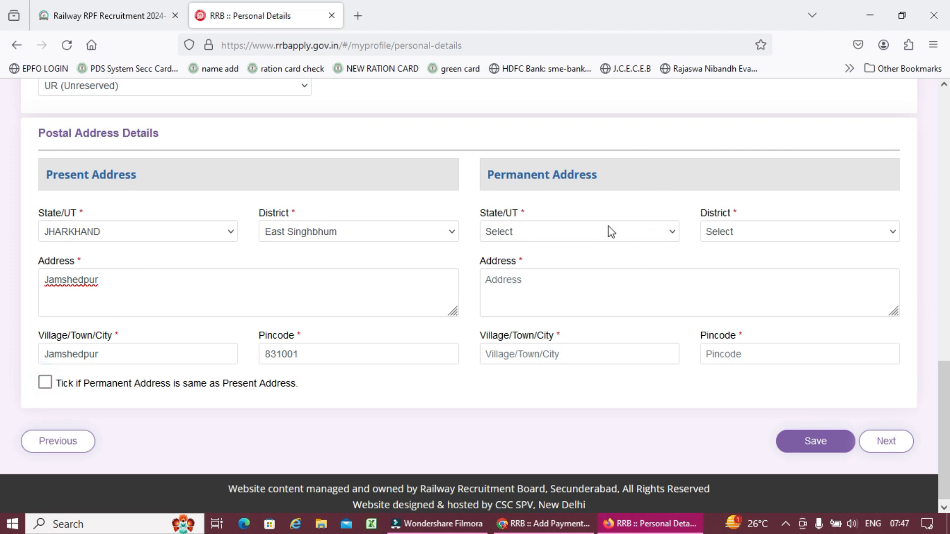
pyautogui.click(44, 382)
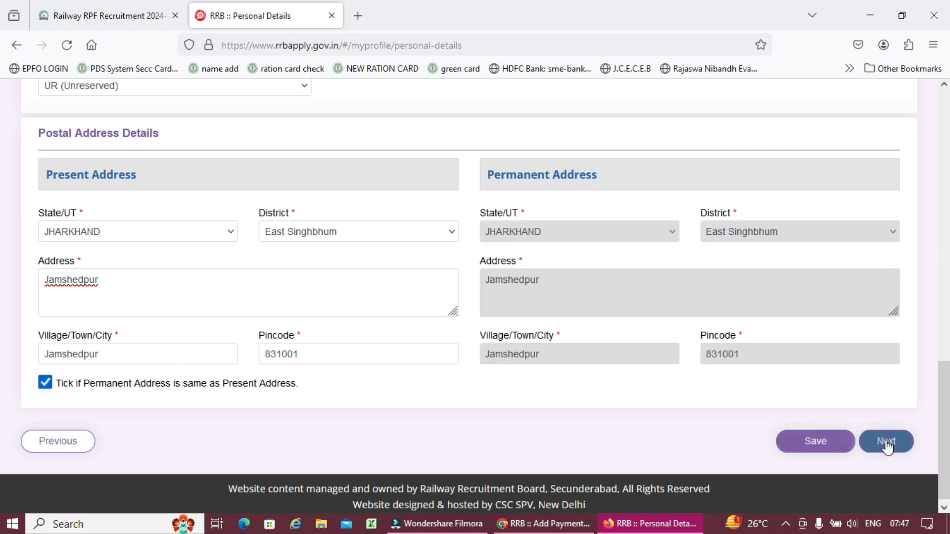
pyautogui.click(801, 447)
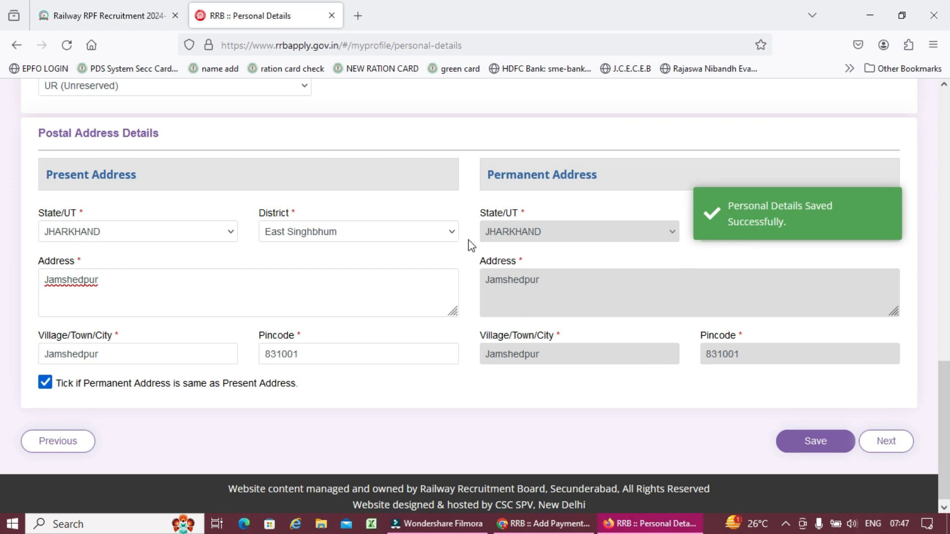
pyautogui.click(898, 445)
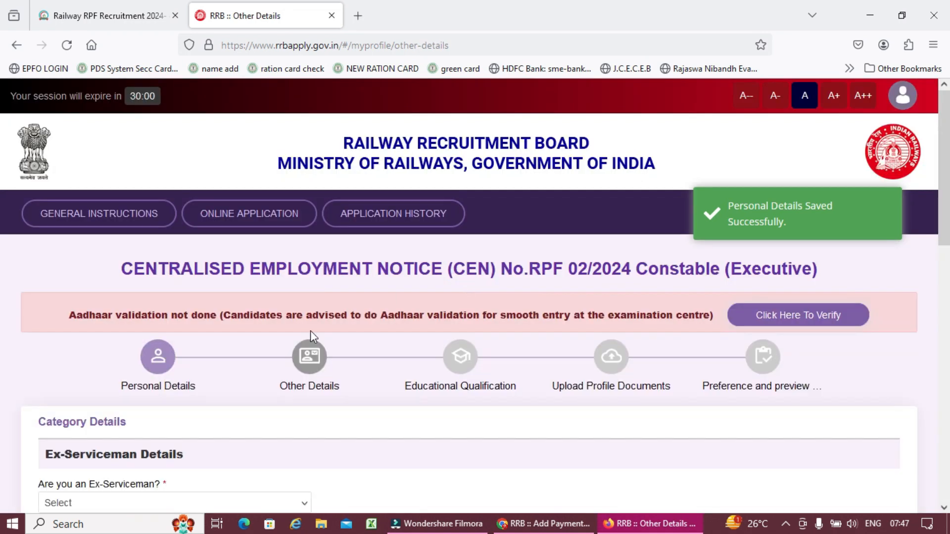
# Step: Answer No to ex-serviceman and, after dismissing the PwBD notice, No to benchmark disability
pyautogui.scroll(-3, 310, 331)
pyautogui.scroll(-3, 252, 335)
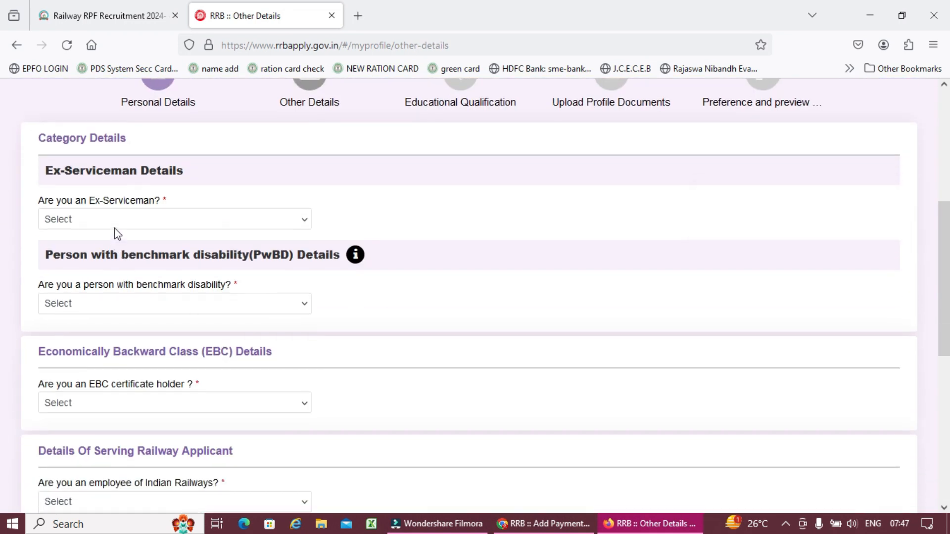
pyautogui.click(107, 220)
pyautogui.click(91, 278)
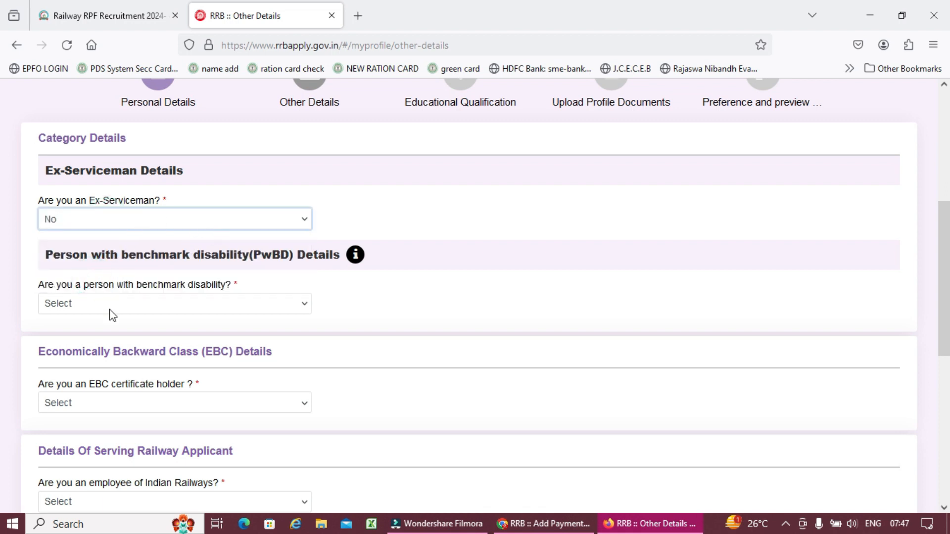
pyautogui.scroll(-1, 106, 287)
pyautogui.click(100, 239)
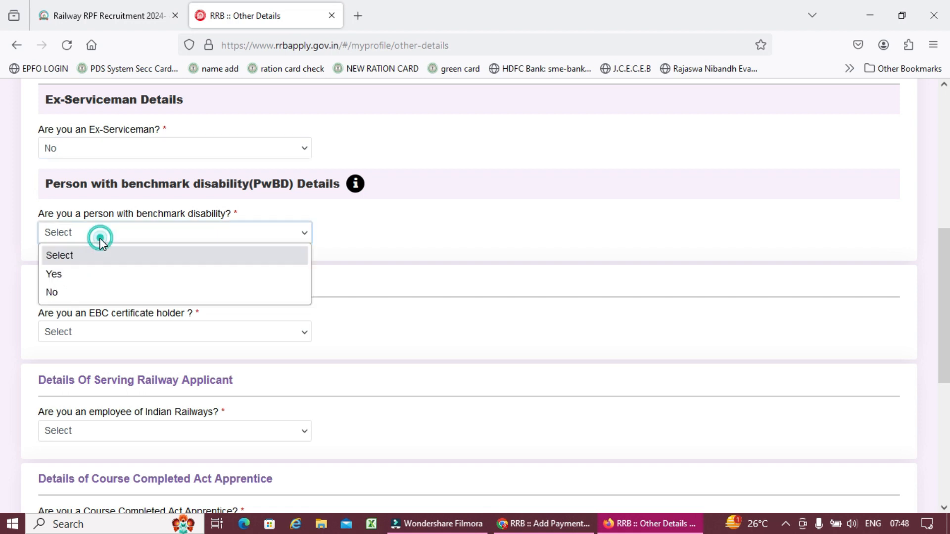
pyautogui.click(83, 274)
pyautogui.click(472, 359)
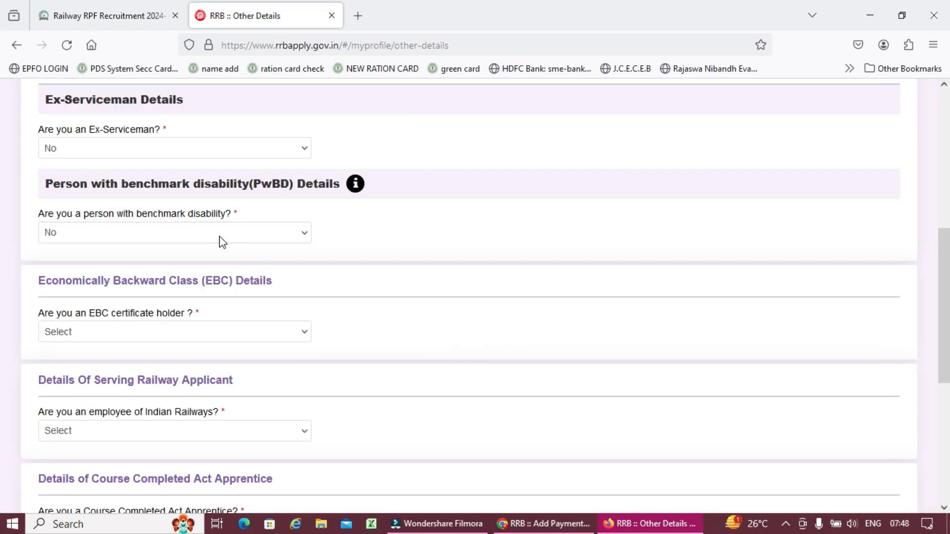
pyautogui.click(222, 241)
pyautogui.click(152, 296)
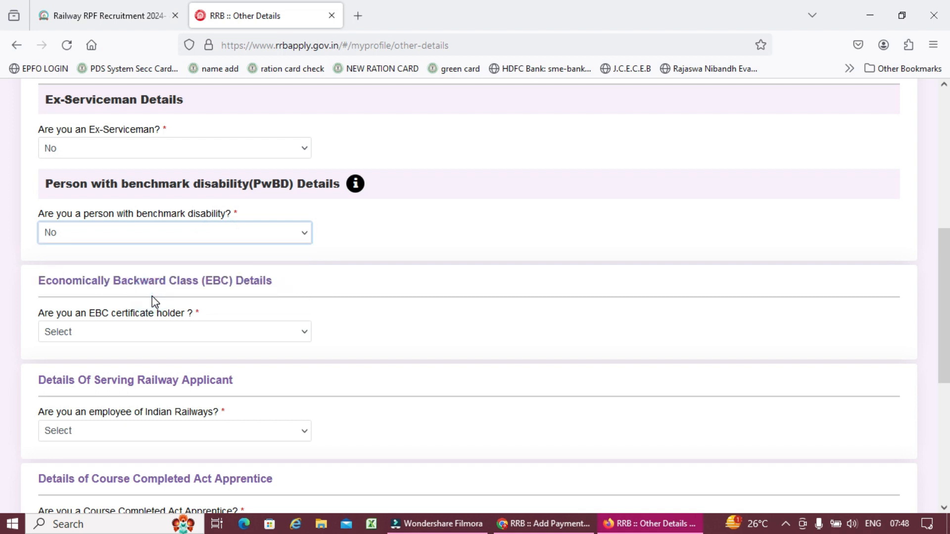
# Step: Answer No to holding an EBC certificate and to being a Railways employee
pyautogui.scroll(-2, 154, 301)
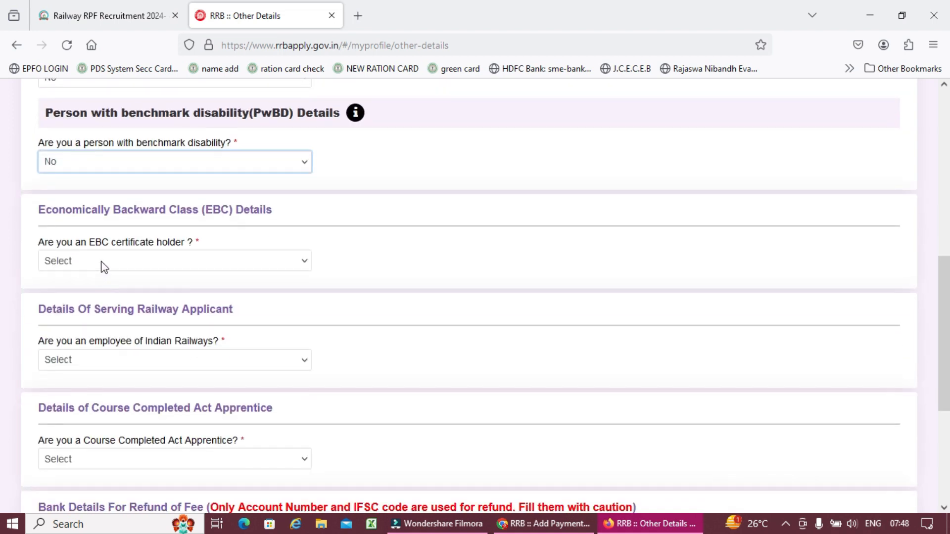
pyautogui.click(103, 266)
pyautogui.click(96, 322)
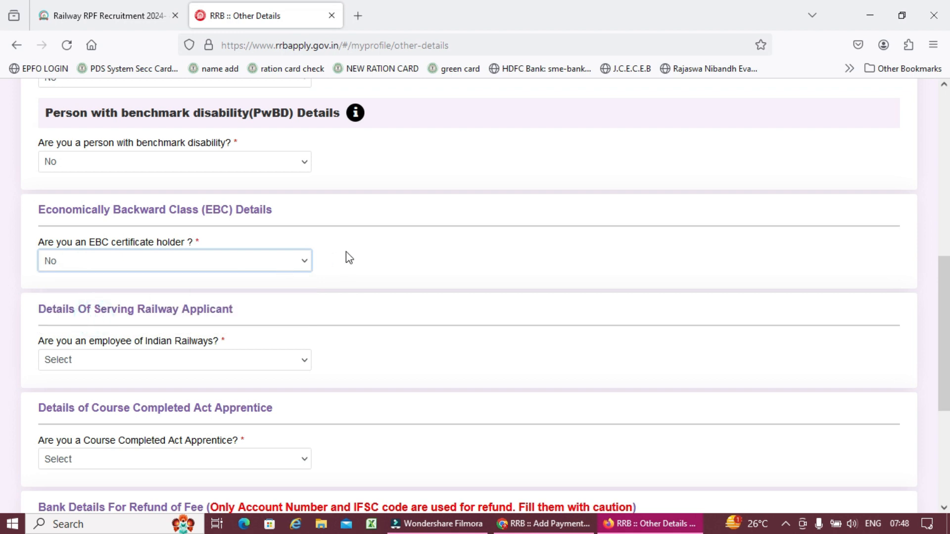
pyautogui.scroll(-2, 346, 252)
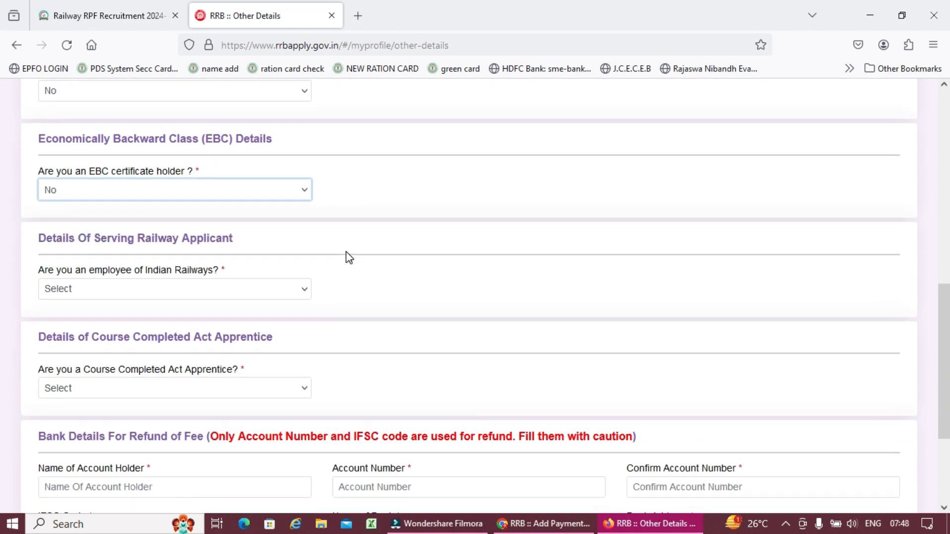
pyautogui.click(111, 288)
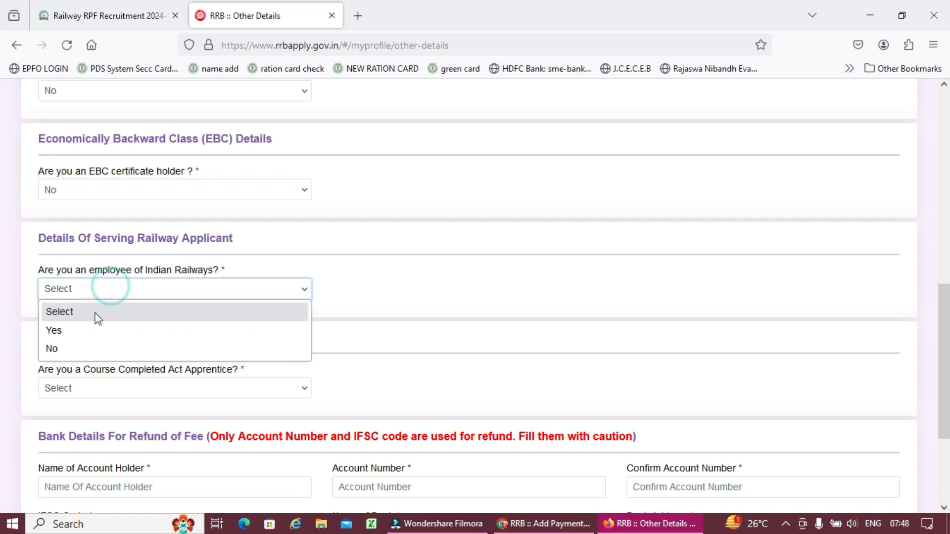
pyautogui.click(97, 347)
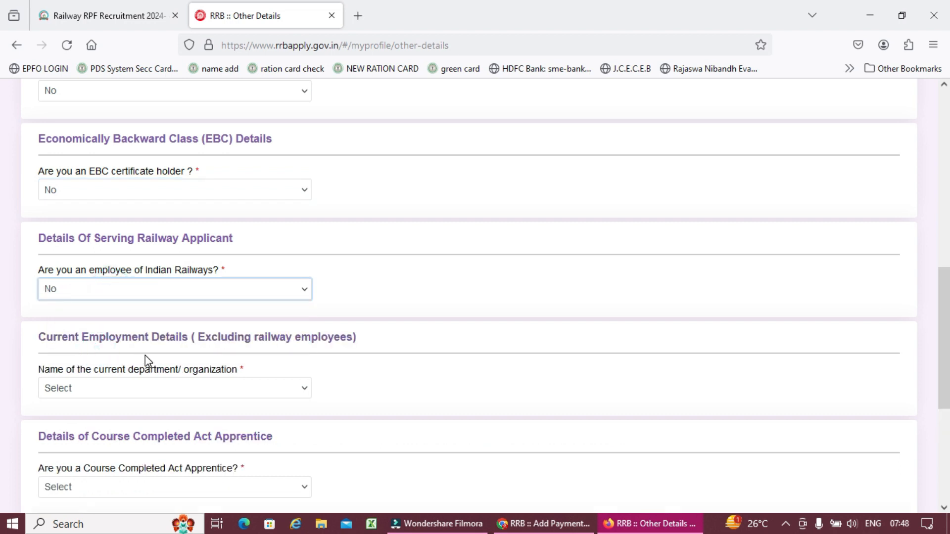
pyautogui.scroll(-2, 103, 325)
# Step: Set current organisation to Not Applicable and Course Completed Act Apprentice to No
pyautogui.click(105, 321)
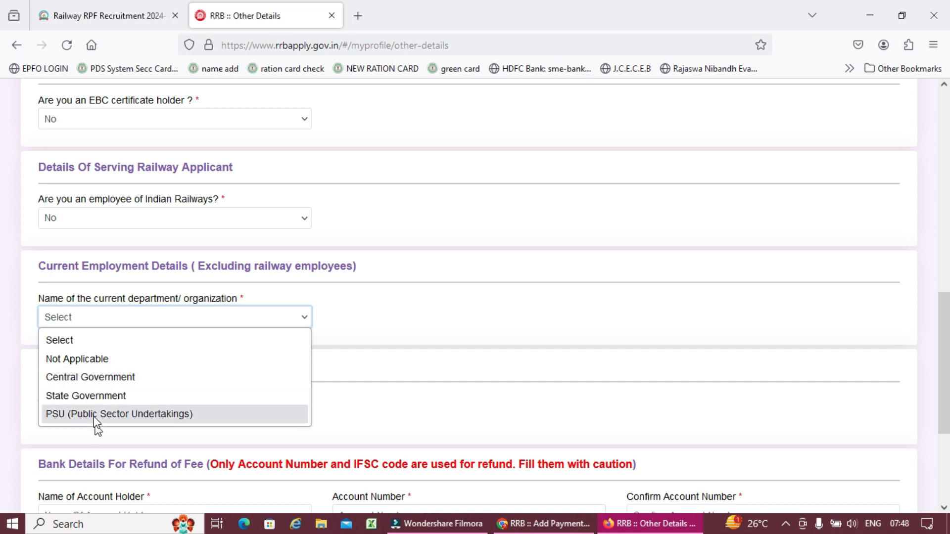
pyautogui.click(87, 360)
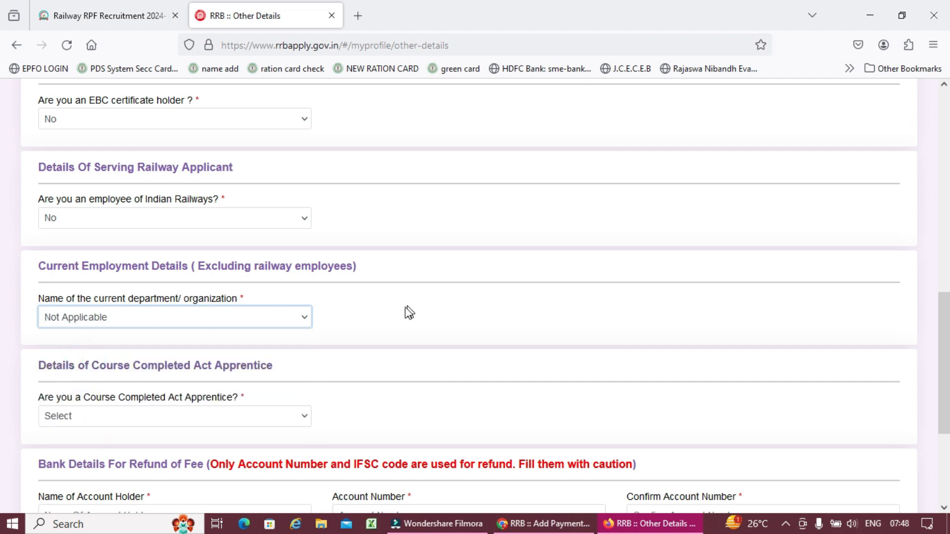
pyautogui.scroll(-1, 185, 338)
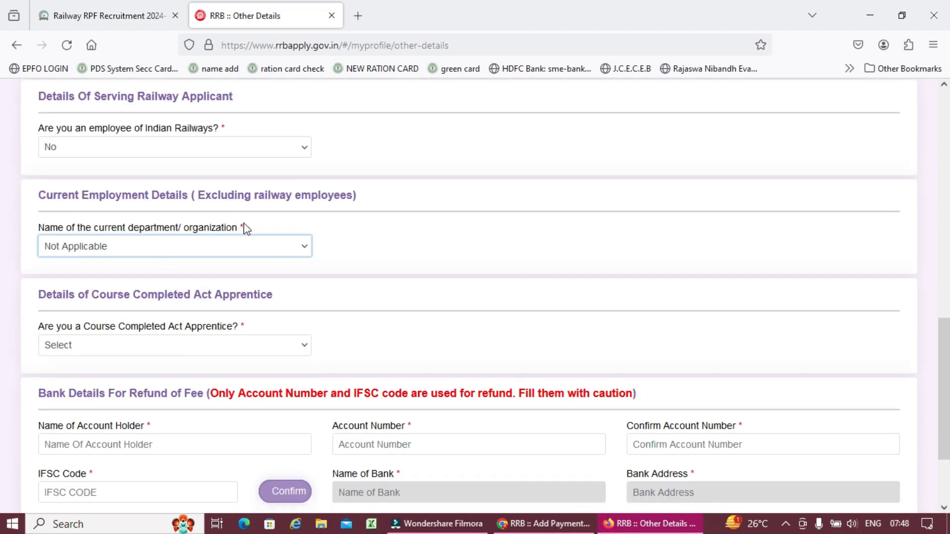
pyautogui.click(122, 351)
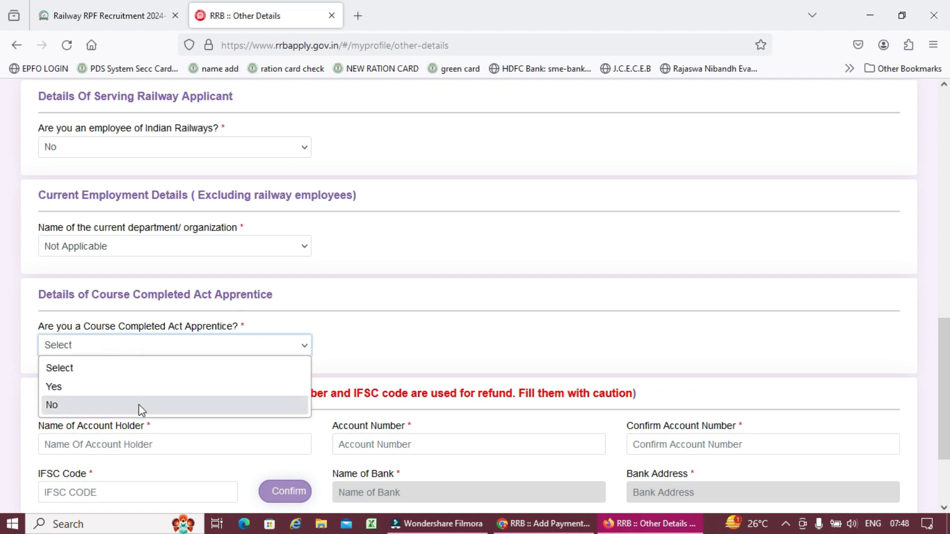
pyautogui.click(138, 406)
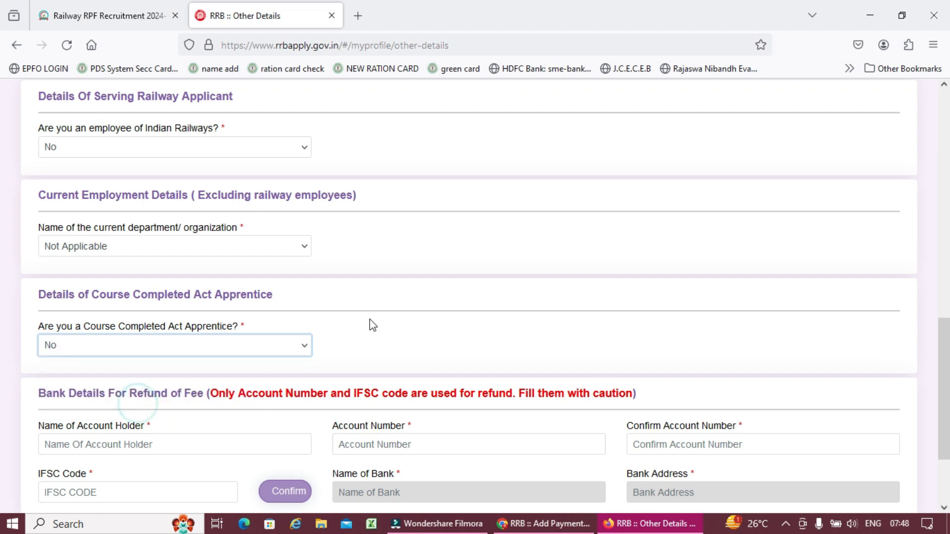
pyautogui.scroll(-3, 370, 325)
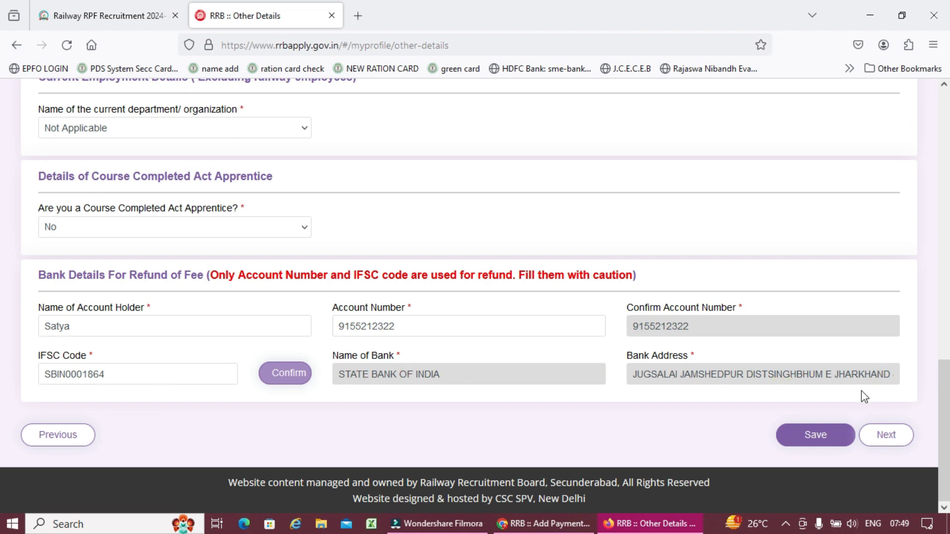
# Step: Save the Other Details with refund bank information and go to Educational Qualification
pyautogui.click(816, 435)
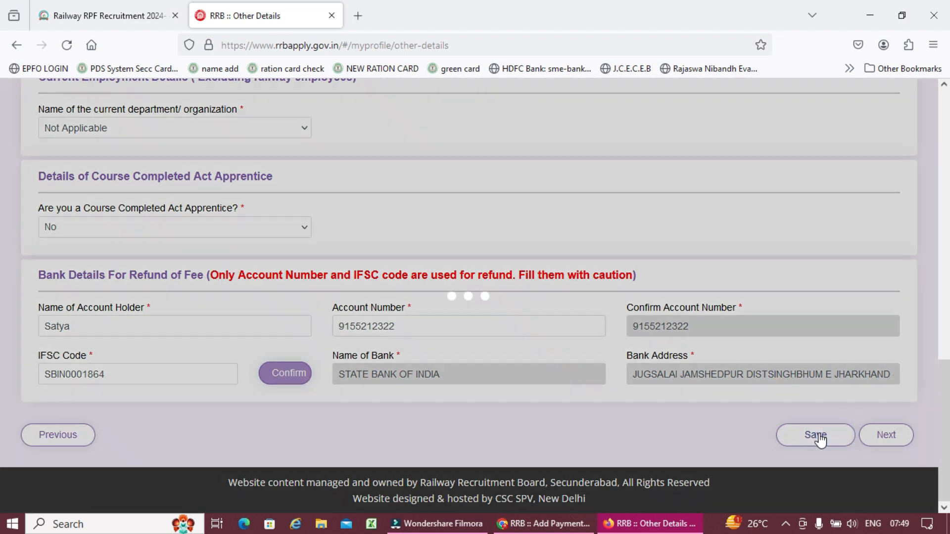
pyautogui.click(885, 435)
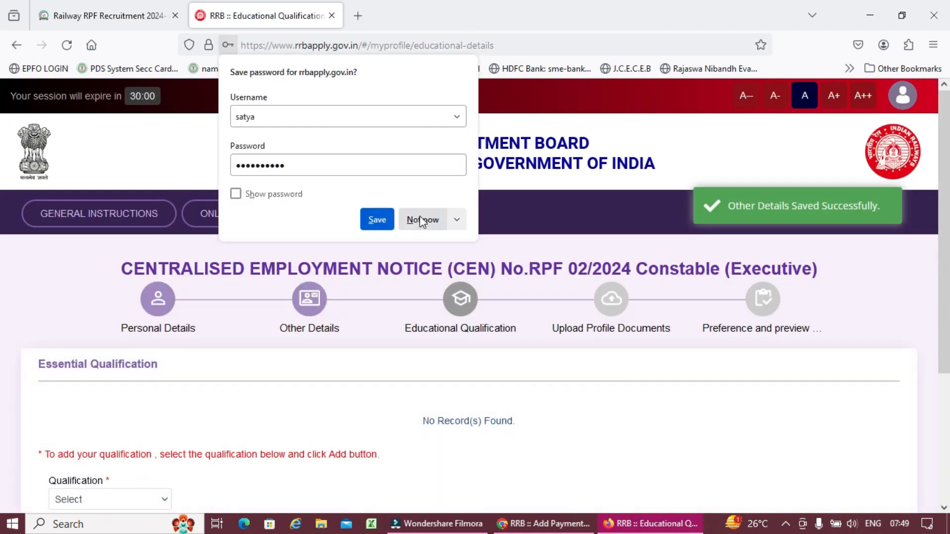
# Step: Set the Matriculation state JHARKHAND, district East Singhbhum and board jac board
pyautogui.click(424, 218)
pyautogui.scroll(-3, 236, 351)
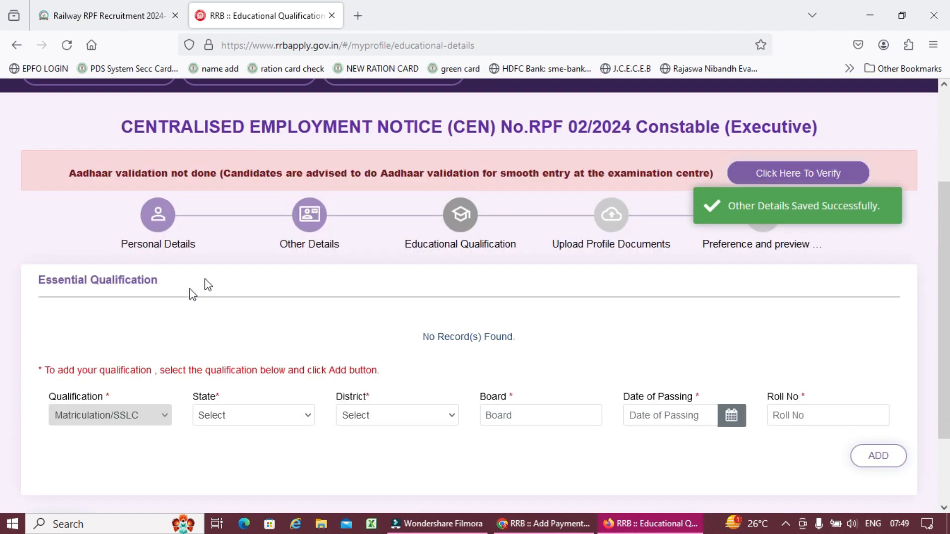
pyautogui.scroll(-2, 258, 276)
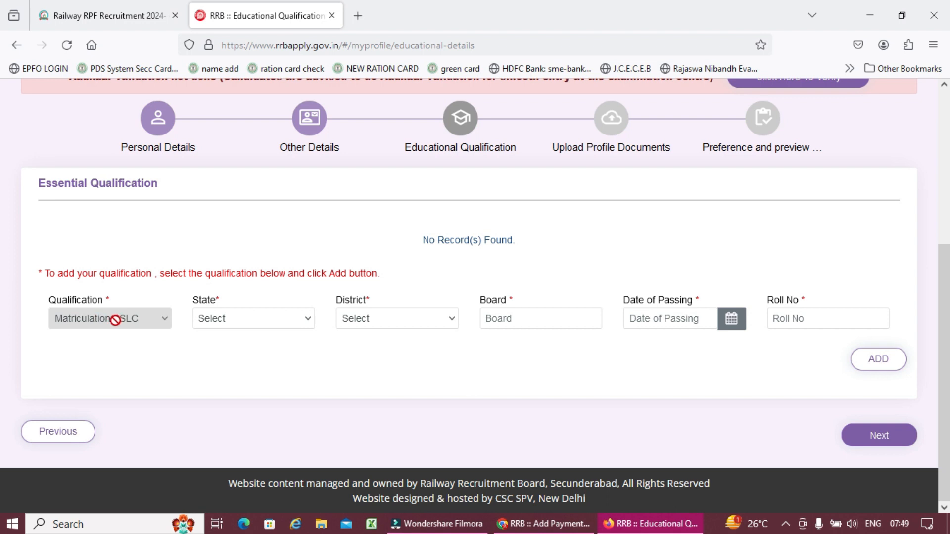
pyautogui.click(239, 324)
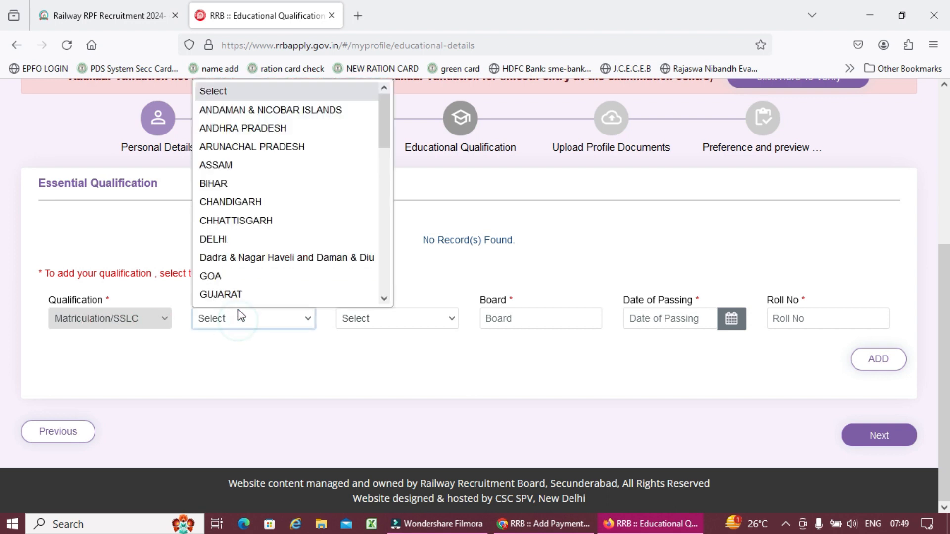
pyautogui.scroll(-8, 240, 227)
pyautogui.scroll(5, 232, 228)
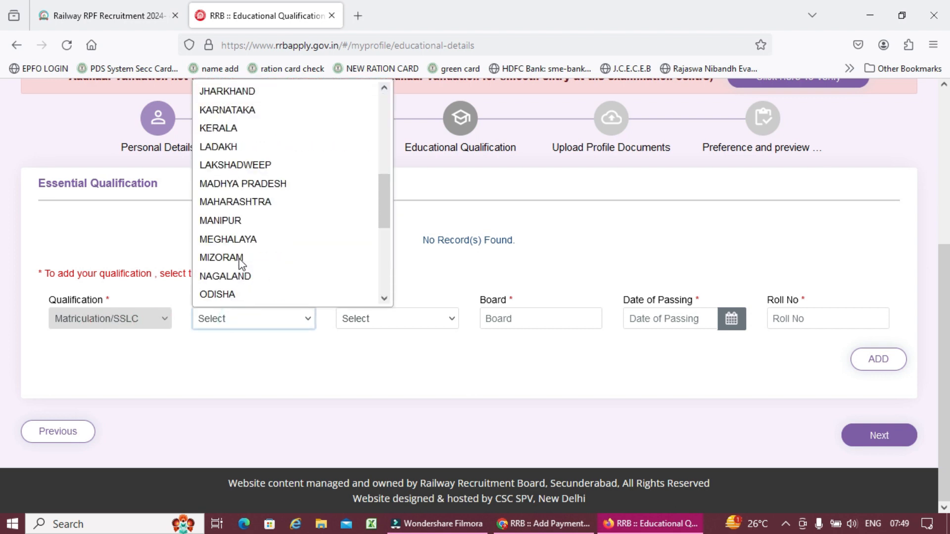
pyautogui.click(363, 321)
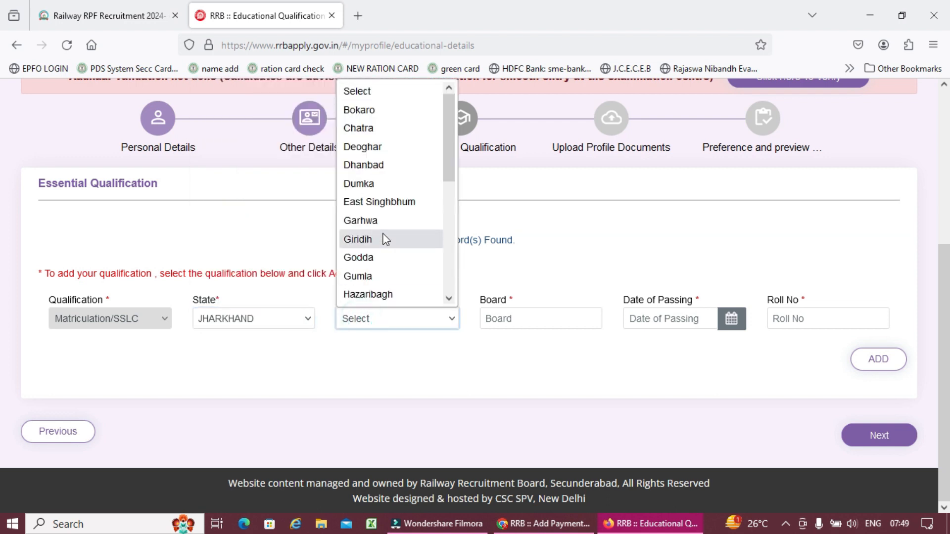
pyautogui.click(384, 202)
pyautogui.click(525, 321)
pyautogui.write('jac board')
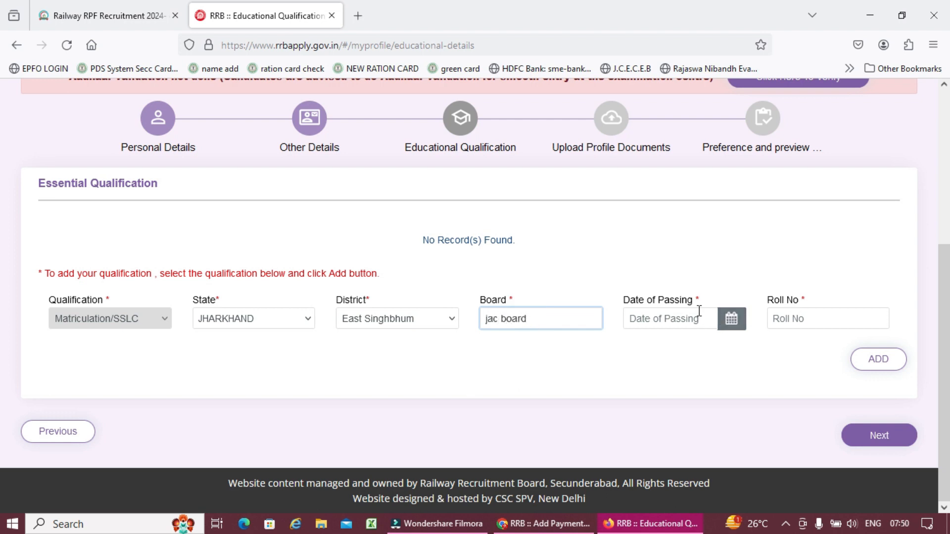
# Step: Set the passing date 14/05/2015, enter the roll number, and add the Matriculation/SSLC record
pyautogui.click(696, 317)
pyautogui.click(726, 136)
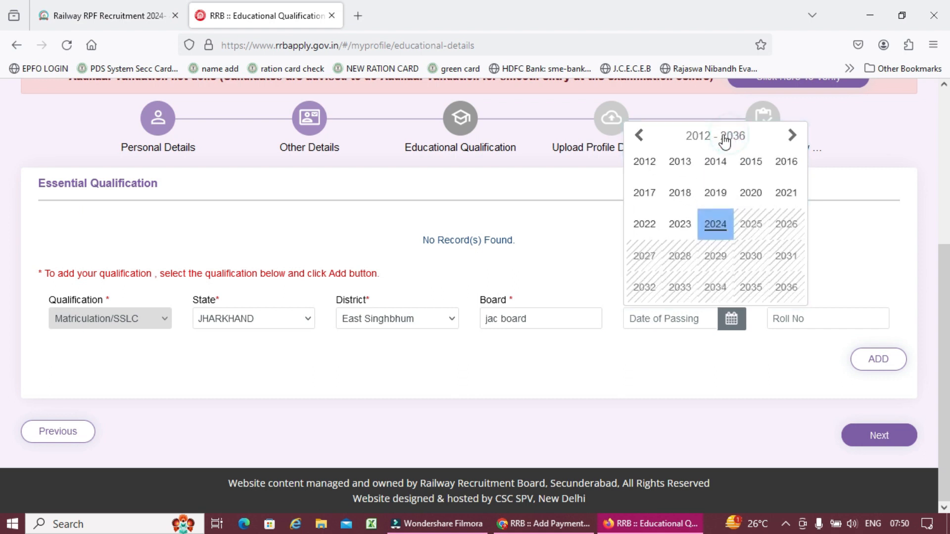
pyautogui.click(749, 165)
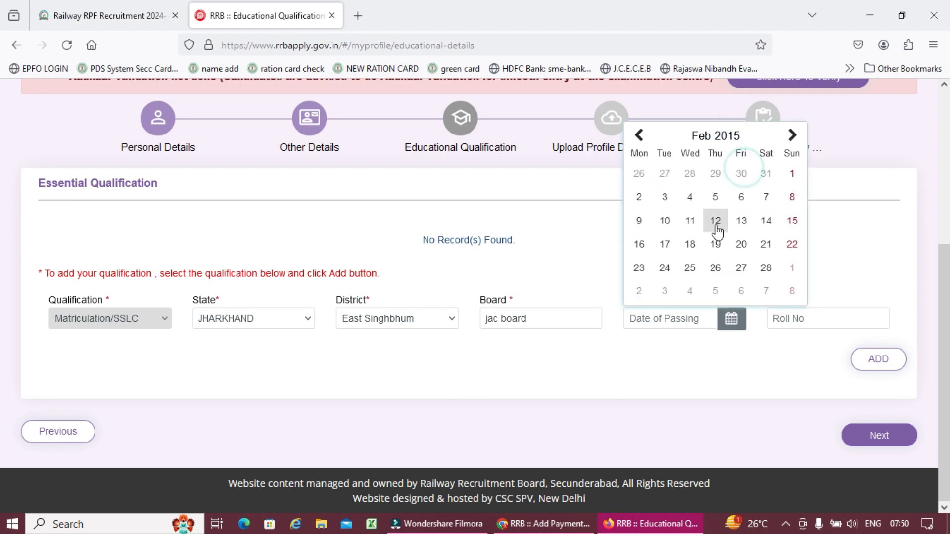
pyautogui.click(792, 139)
pyautogui.click(792, 137)
pyautogui.click(791, 137)
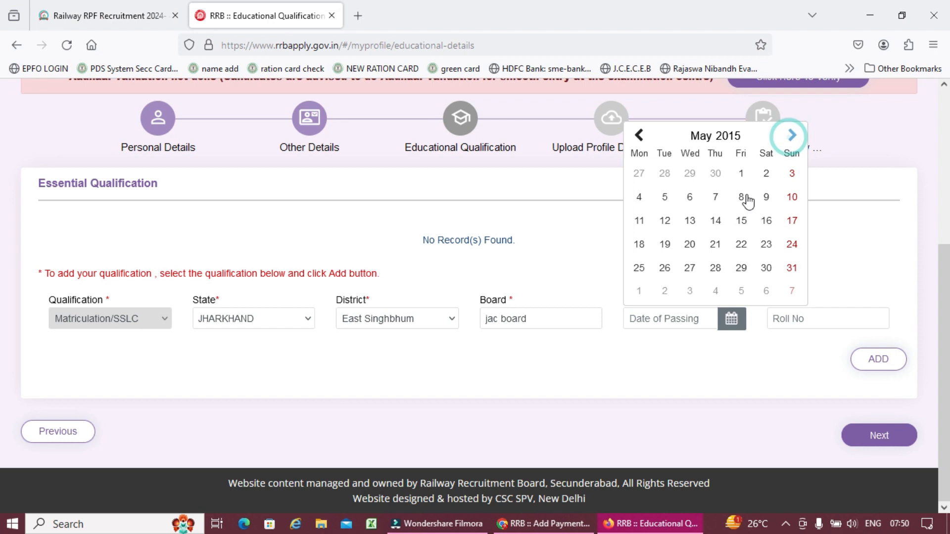
pyautogui.click(716, 221)
pyautogui.click(781, 320)
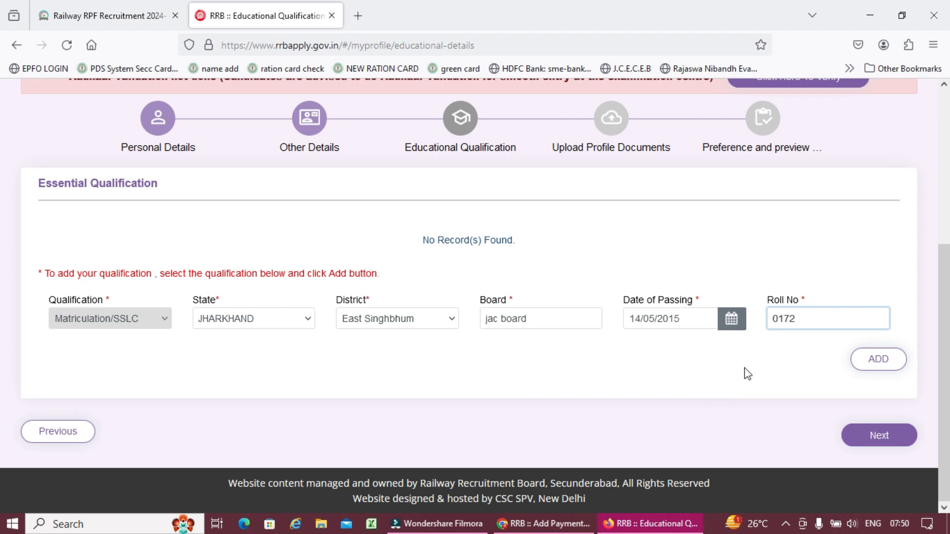
pyautogui.click(882, 365)
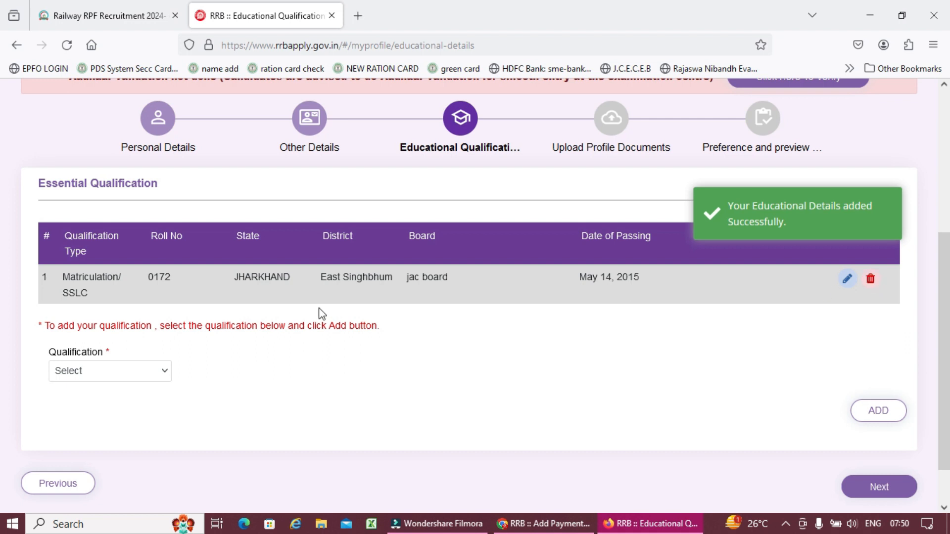
# Step: Look through the qualification choices for another entry without adding one
pyautogui.click(99, 369)
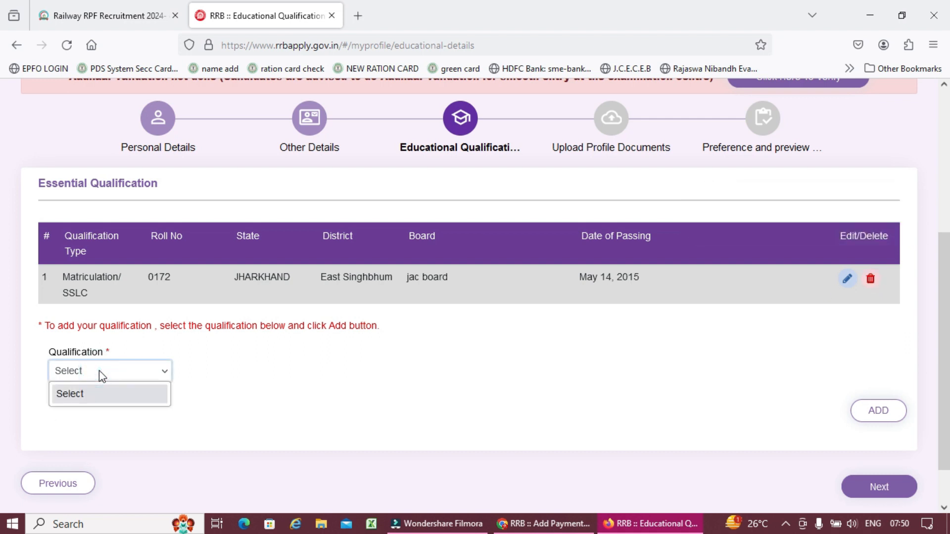
pyautogui.click(99, 370)
pyautogui.click(99, 370)
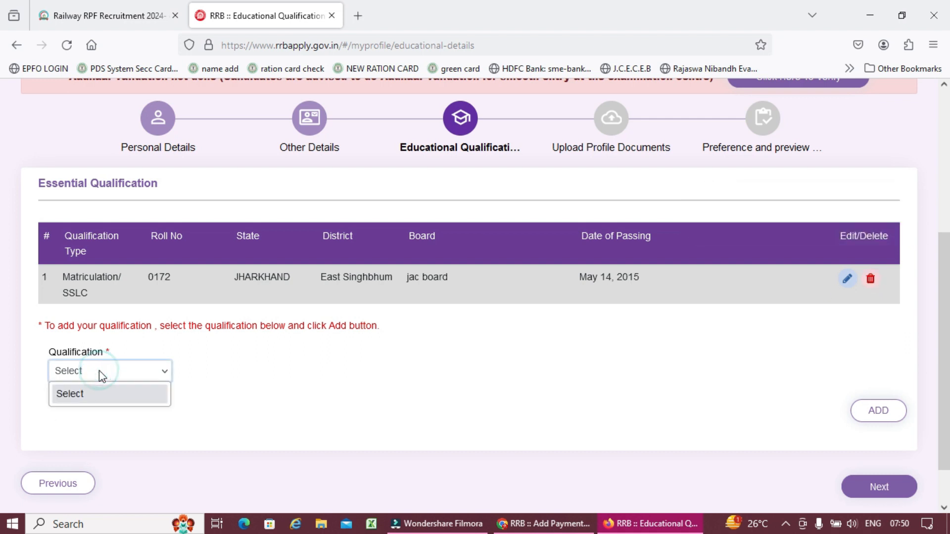
pyautogui.click(229, 382)
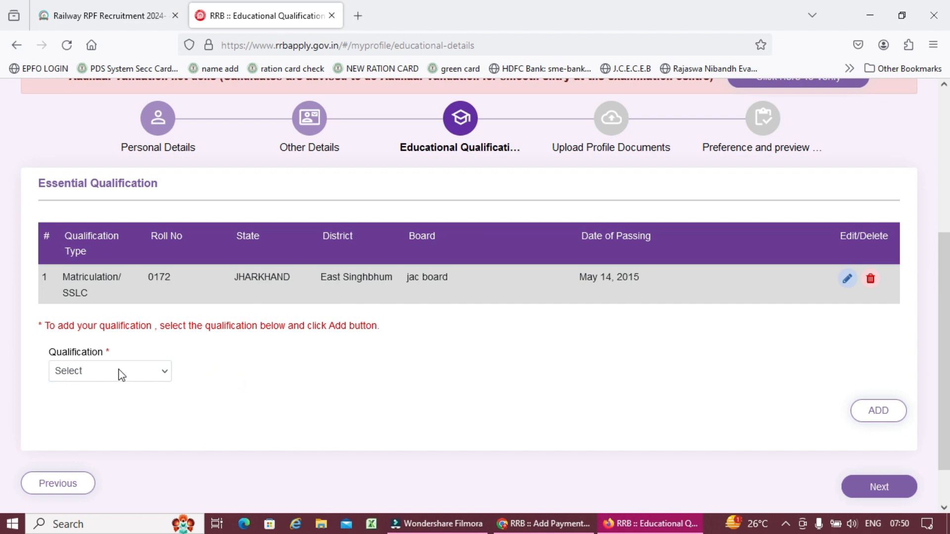
pyautogui.scroll(-2, 119, 374)
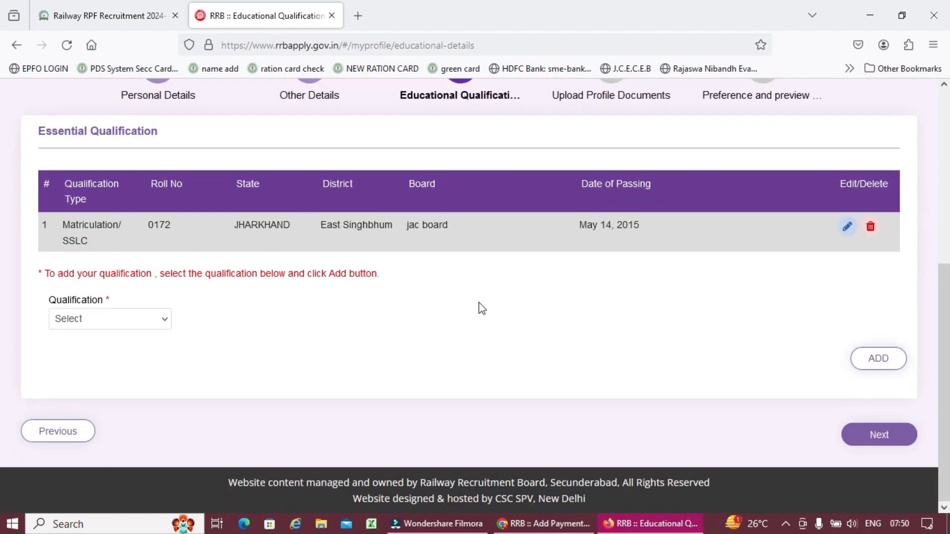
pyautogui.click(111, 318)
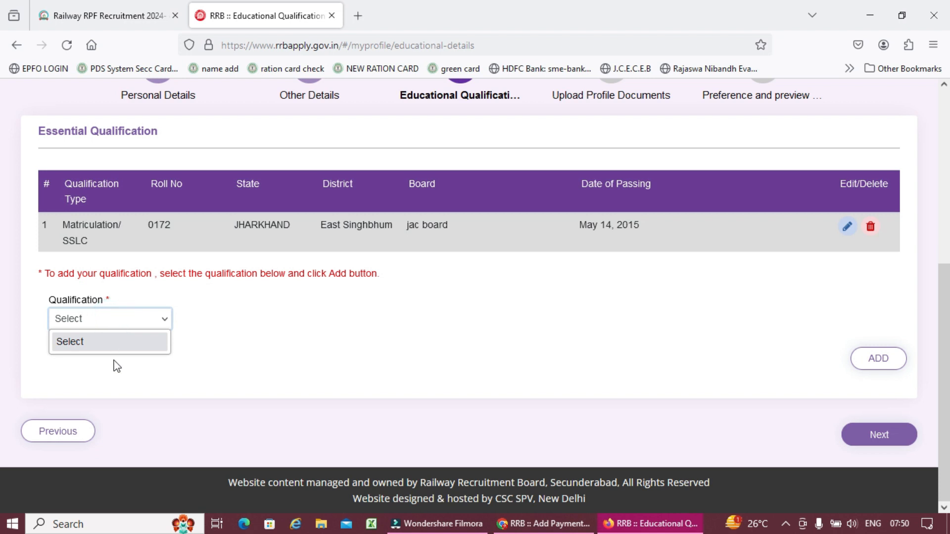
pyautogui.click(216, 362)
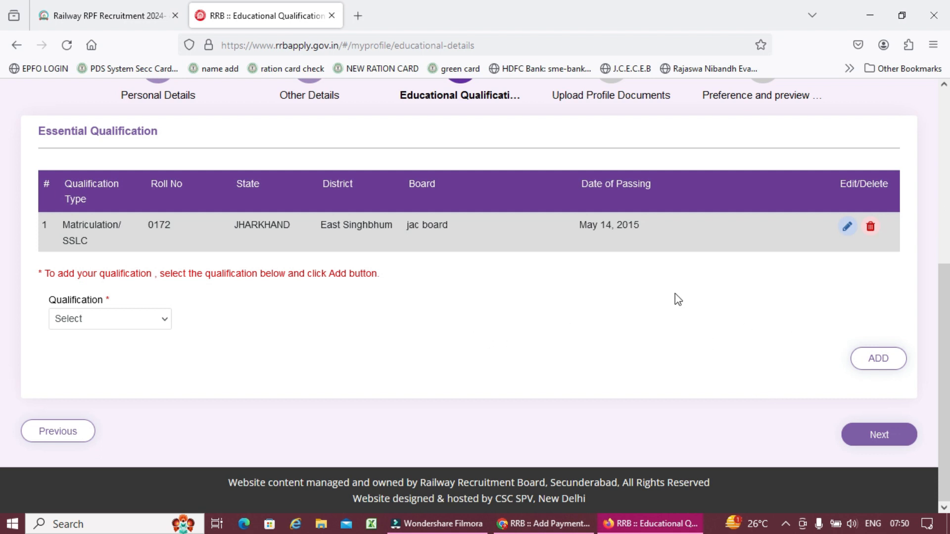
# Step: Go to the photo and signature step and review the sample rejectable photos
pyautogui.click(877, 435)
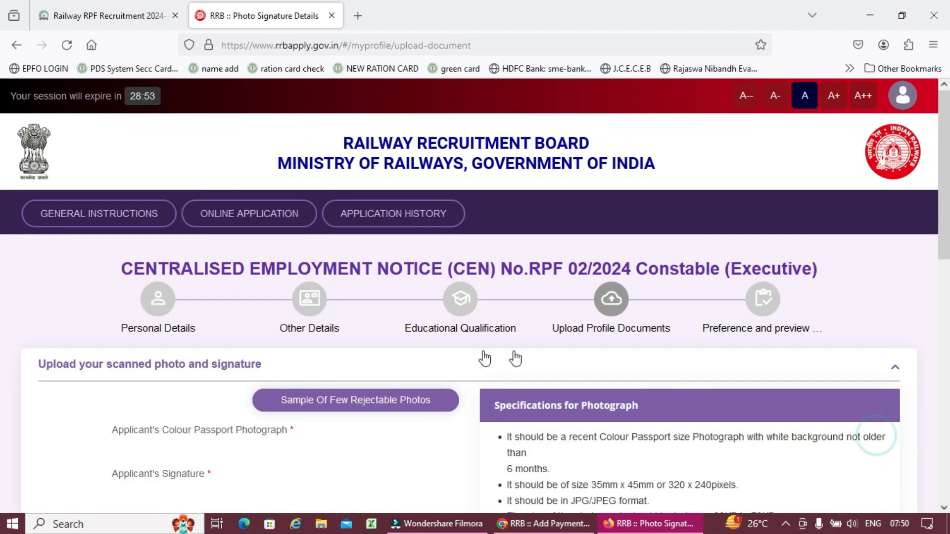
pyautogui.scroll(-7, 480, 357)
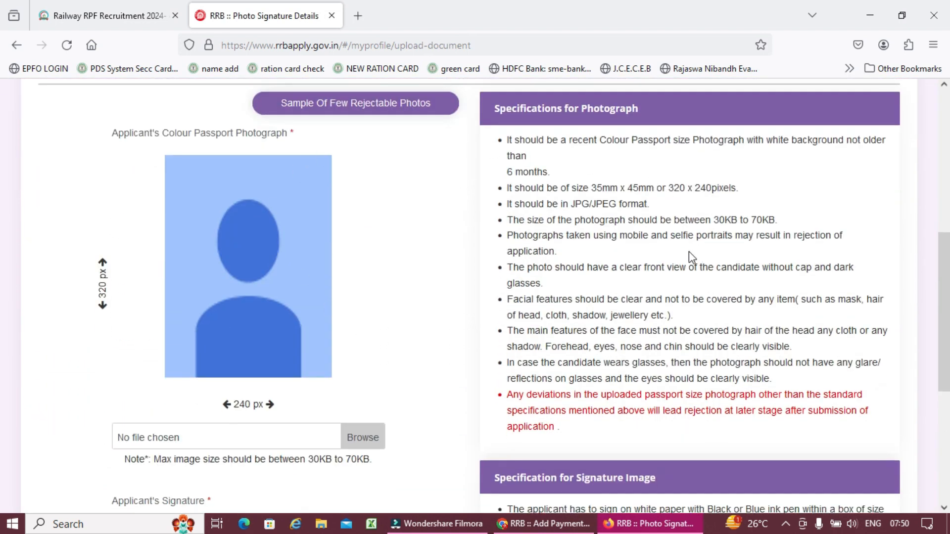
pyautogui.scroll(1, 326, 332)
pyautogui.click(365, 175)
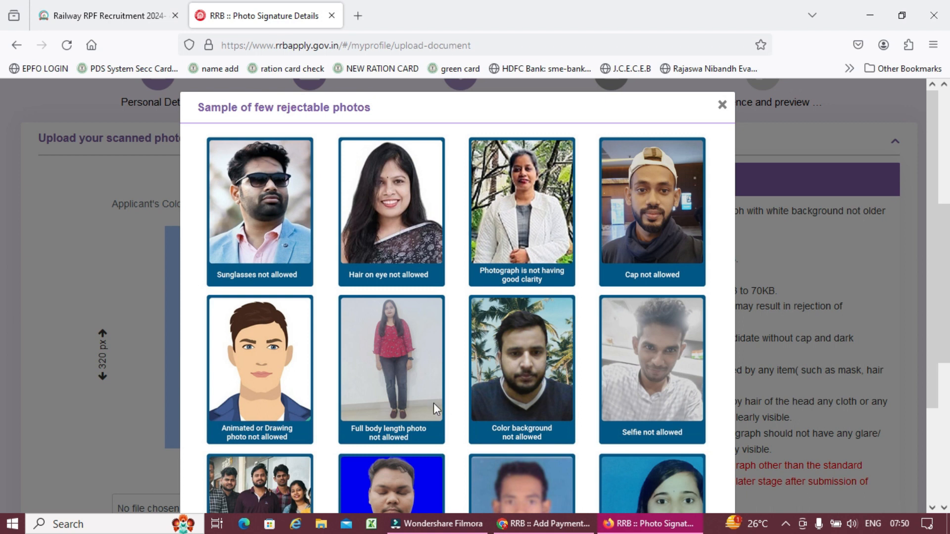
pyautogui.scroll(-2, 433, 403)
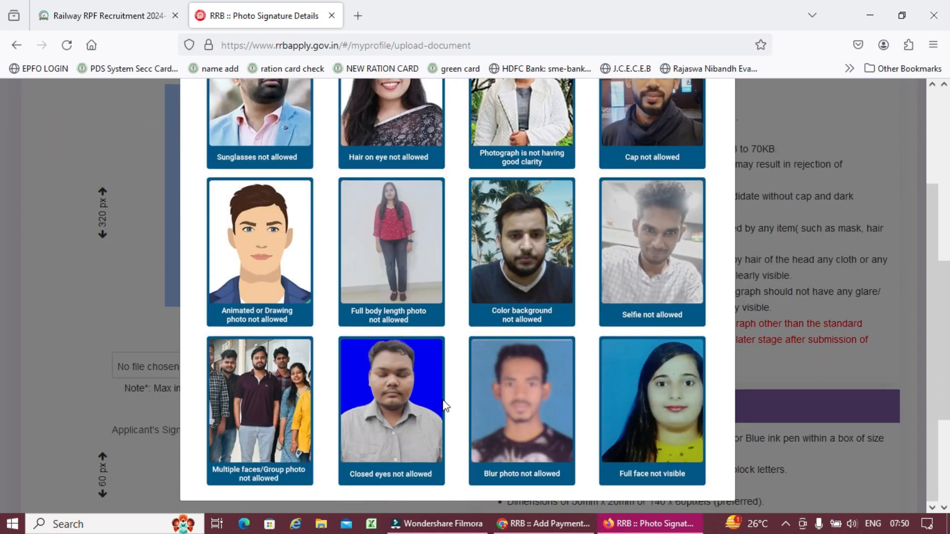
pyautogui.scroll(7, 443, 402)
pyautogui.scroll(2, 729, 392)
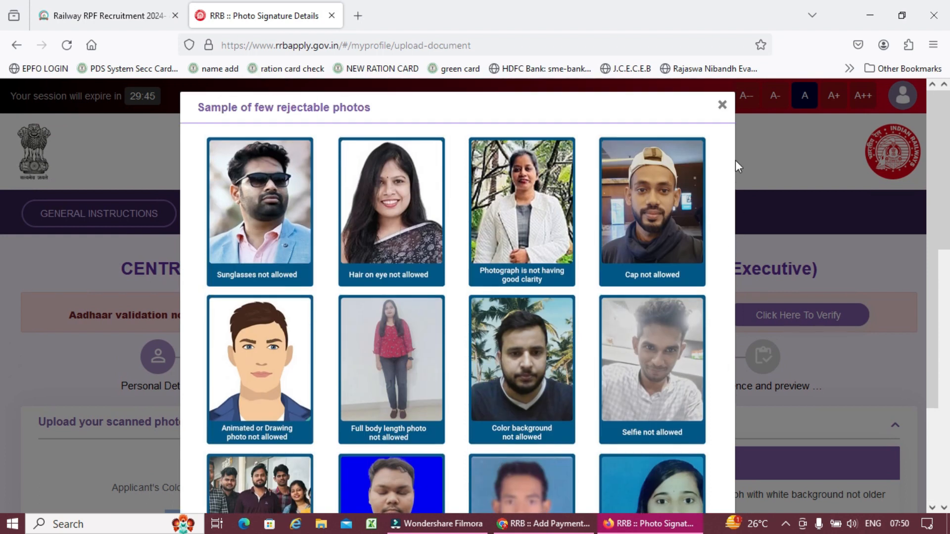
pyautogui.click(722, 108)
# Step: Upload Passport_Photograph.jpg as the photo and Signature.jpg as the signature
pyautogui.scroll(-2, 355, 364)
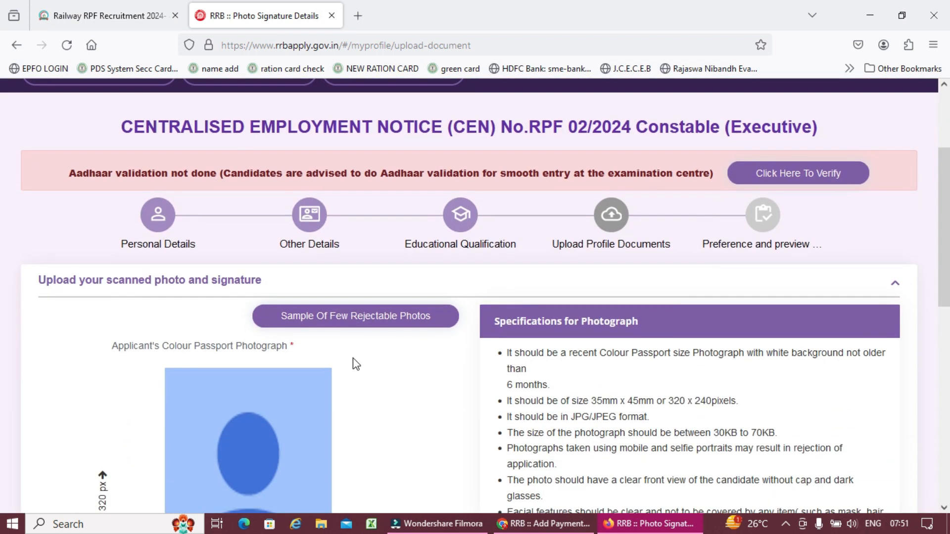
pyautogui.scroll(-3, 356, 364)
pyautogui.scroll(-3, 257, 408)
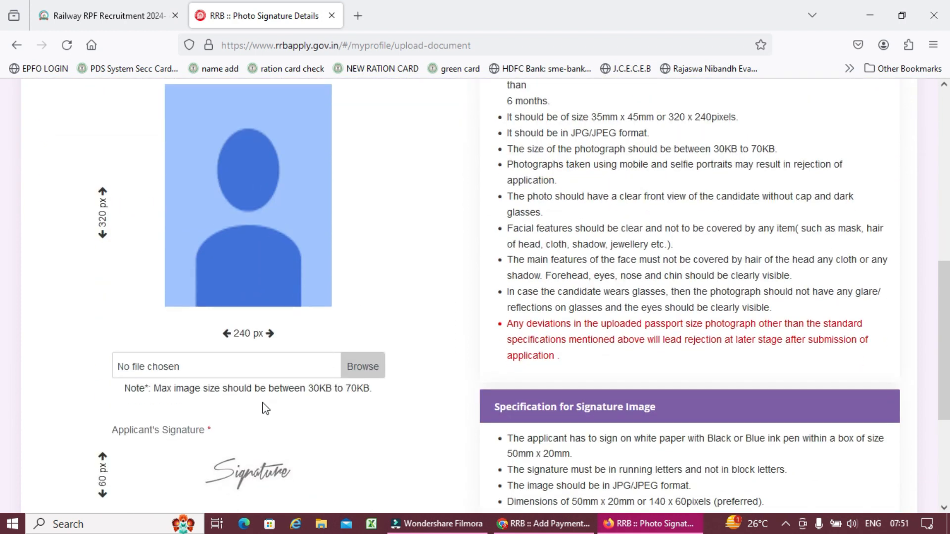
pyautogui.scroll(-4, 296, 378)
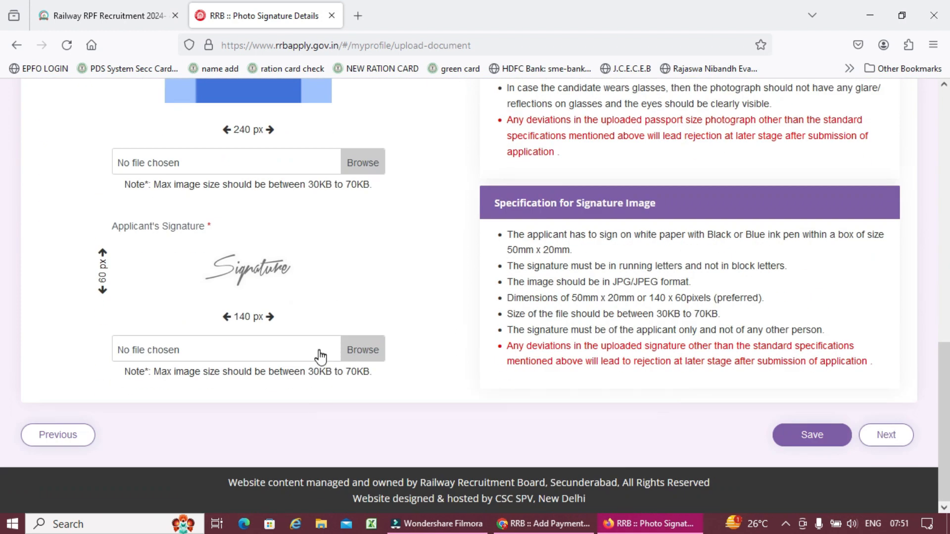
pyautogui.scroll(3, 313, 352)
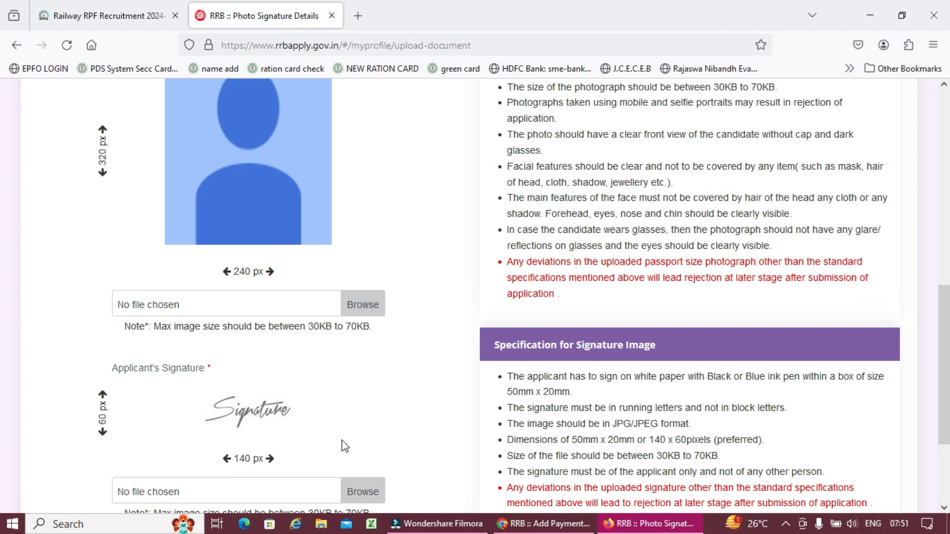
pyautogui.scroll(-2, 345, 446)
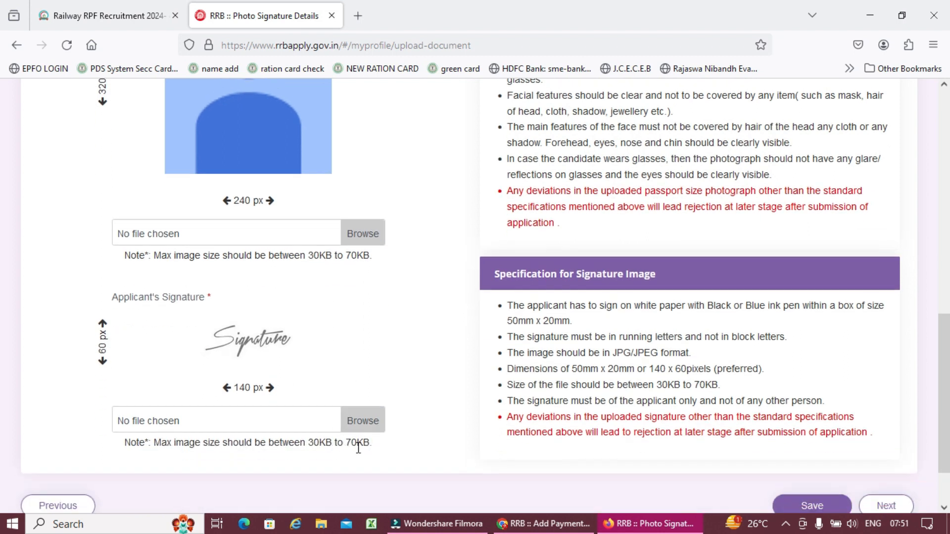
pyautogui.scroll(2, 358, 448)
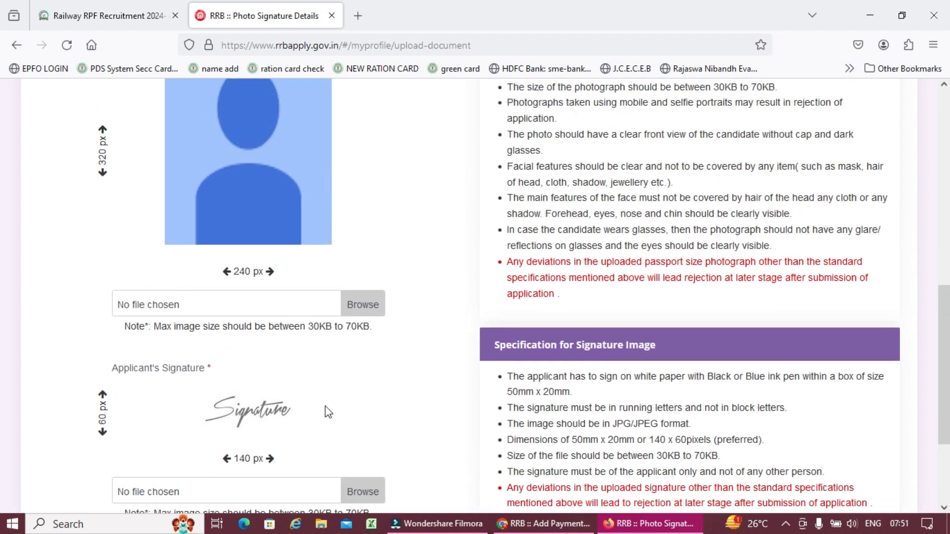
pyautogui.scroll(2, 325, 411)
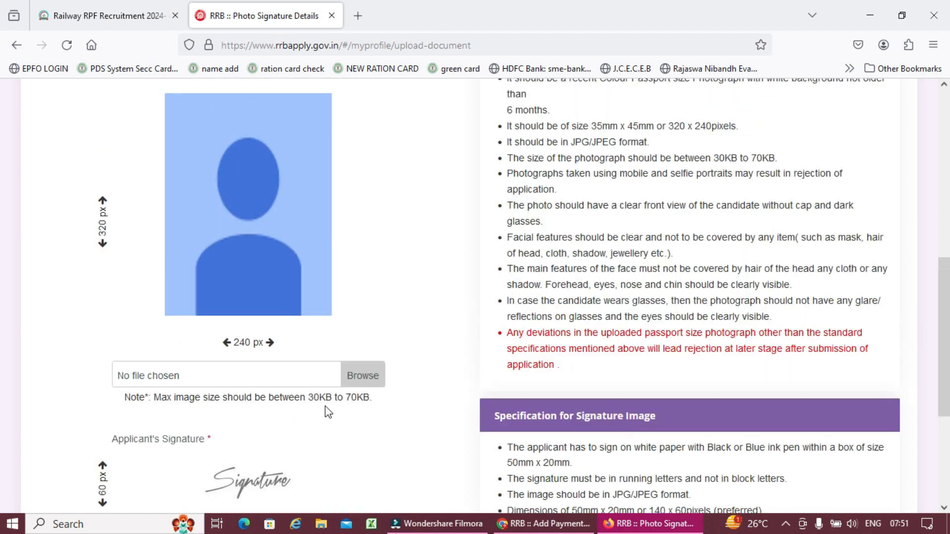
pyautogui.click(366, 377)
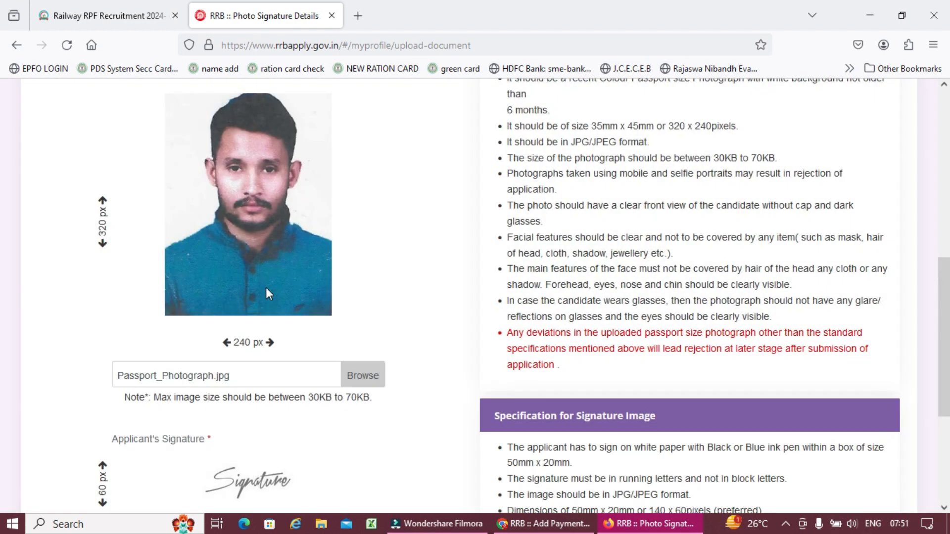
pyautogui.scroll(-4, 416, 324)
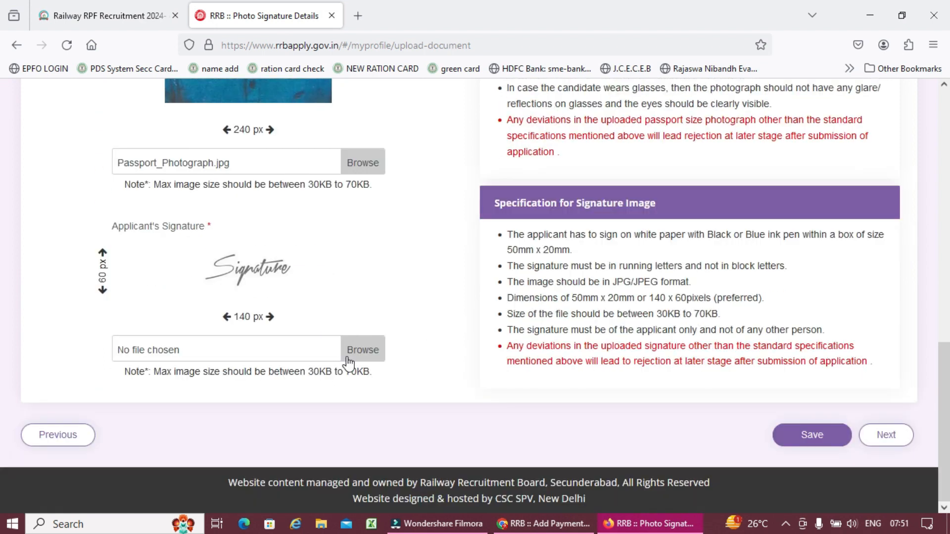
pyautogui.click(366, 350)
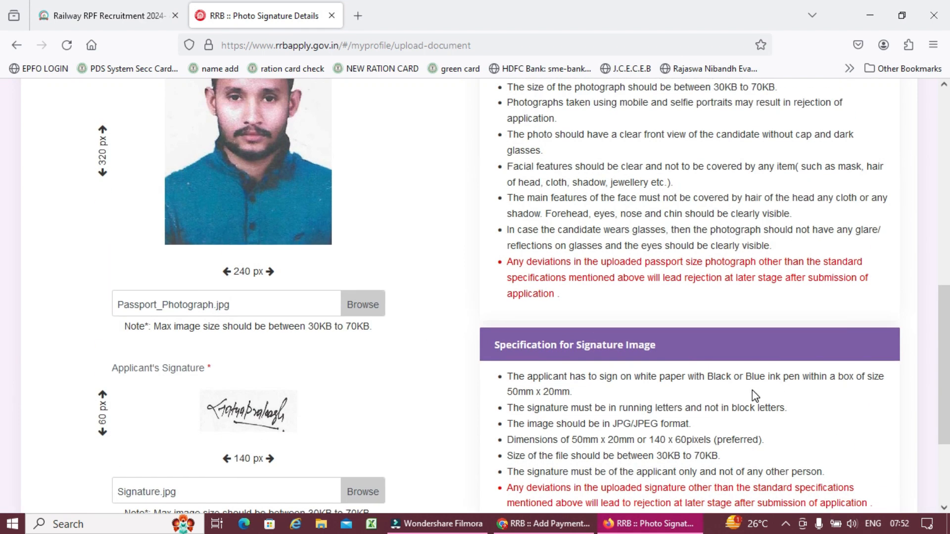
# Step: Save the uploaded images and proceed to the Preference and Declaration step
pyautogui.scroll(2, 752, 391)
pyautogui.scroll(-2, 751, 390)
pyautogui.scroll(-2, 311, 422)
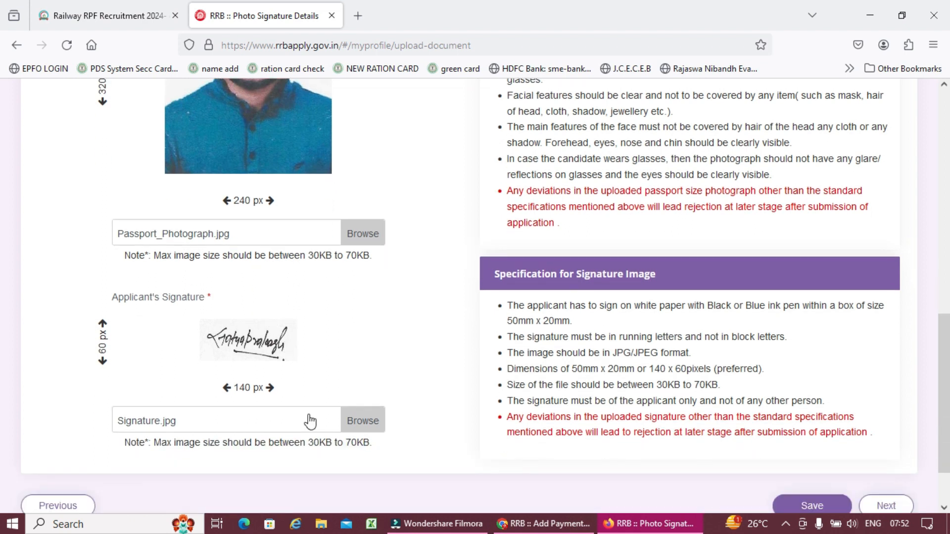
pyautogui.scroll(-2, 876, 448)
pyautogui.click(797, 439)
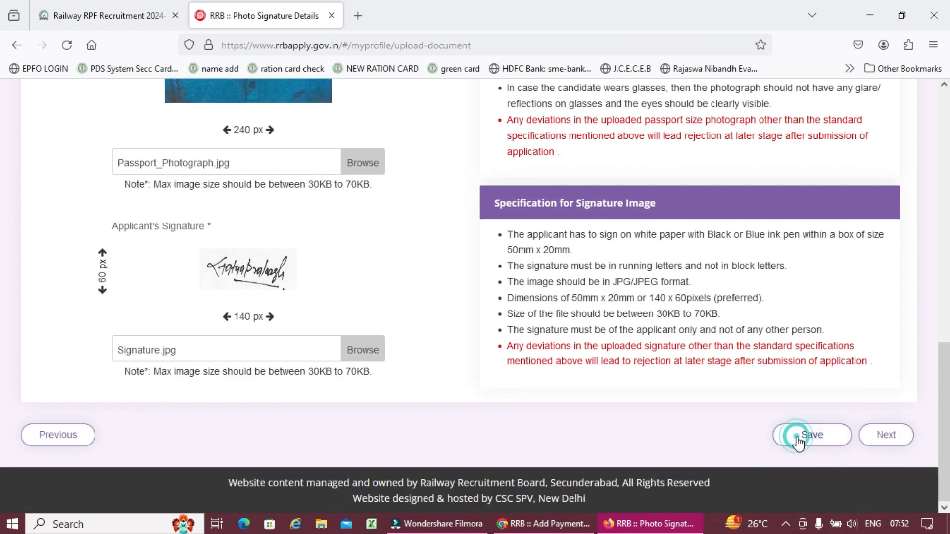
pyautogui.click(889, 438)
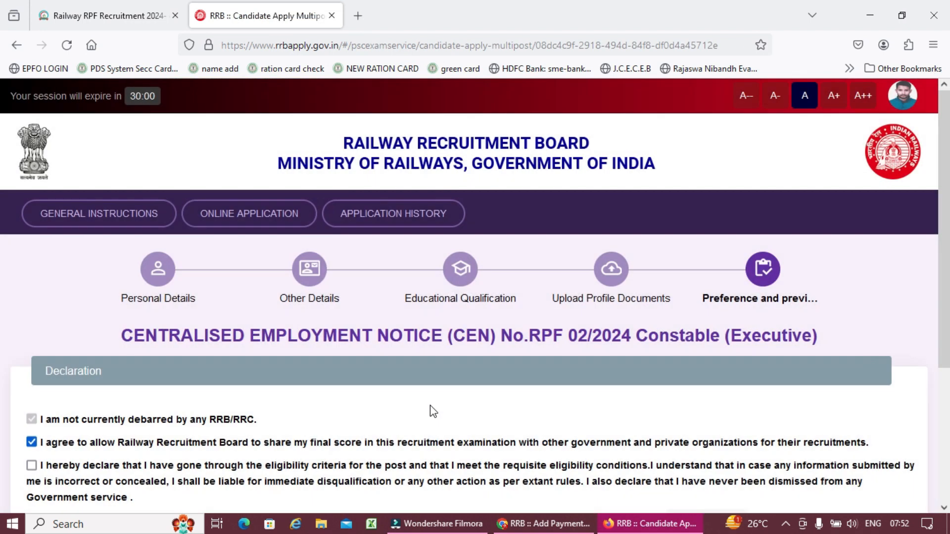
# Step: Accept the eligibility declaration, give Jamshedpur as the place, and open the application preview
pyautogui.scroll(-4, 430, 407)
pyautogui.click(31, 276)
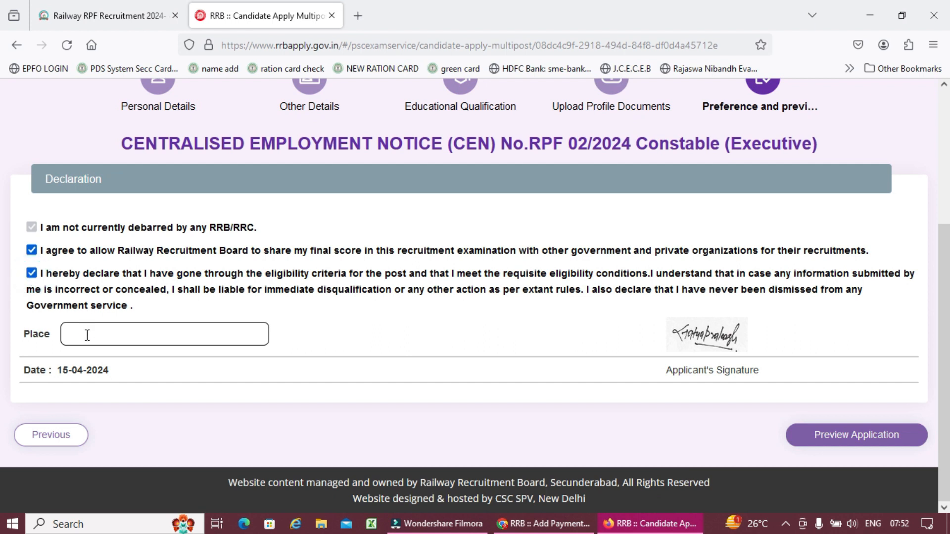
pyautogui.click(114, 335)
pyautogui.click(839, 437)
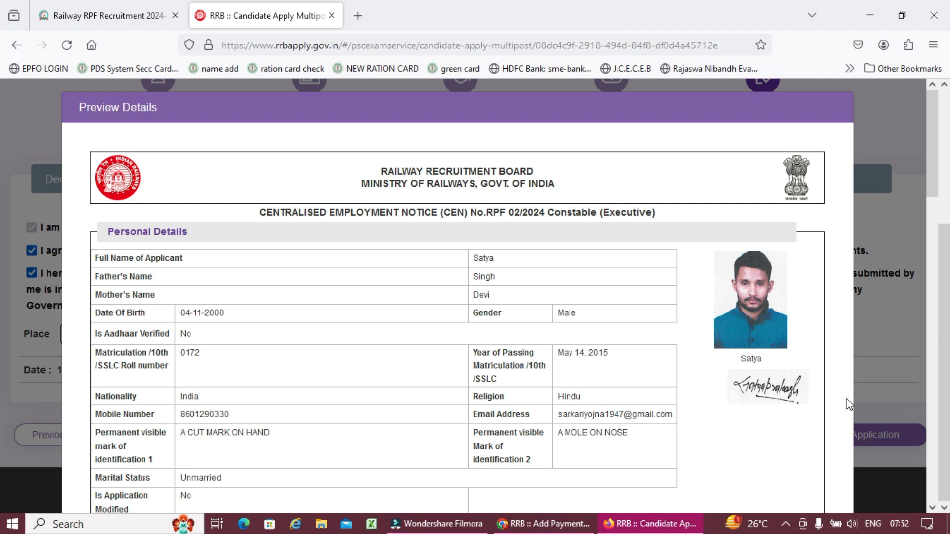
# Step: Review the Constable application preview, confirm the details were re-checked, and submit it finally
pyautogui.scroll(-2, 847, 404)
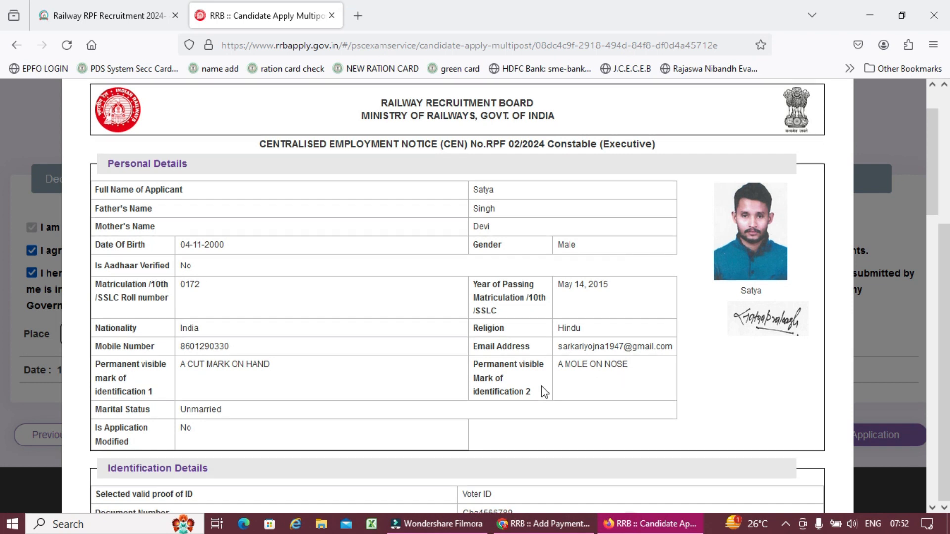
pyautogui.scroll(-2, 542, 391)
pyautogui.scroll(-8, 541, 386)
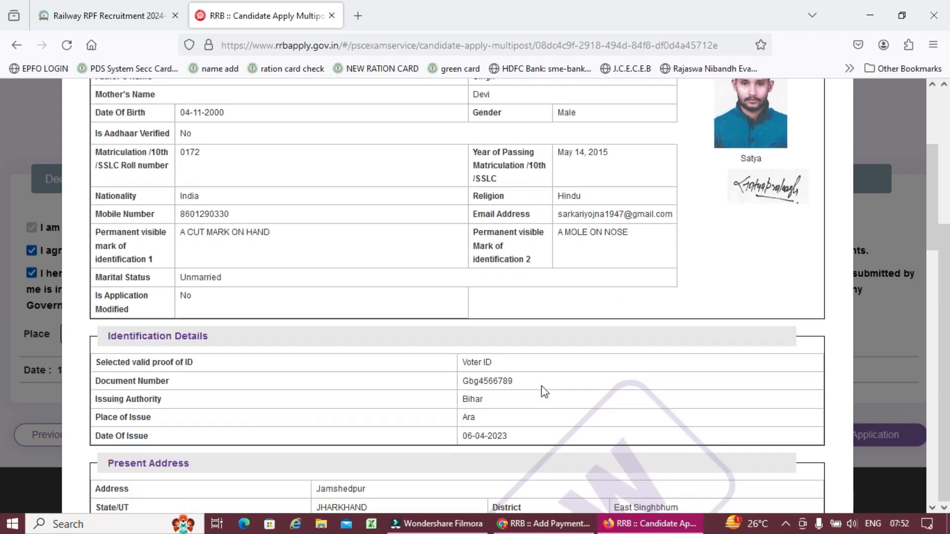
pyautogui.scroll(-1, 542, 390)
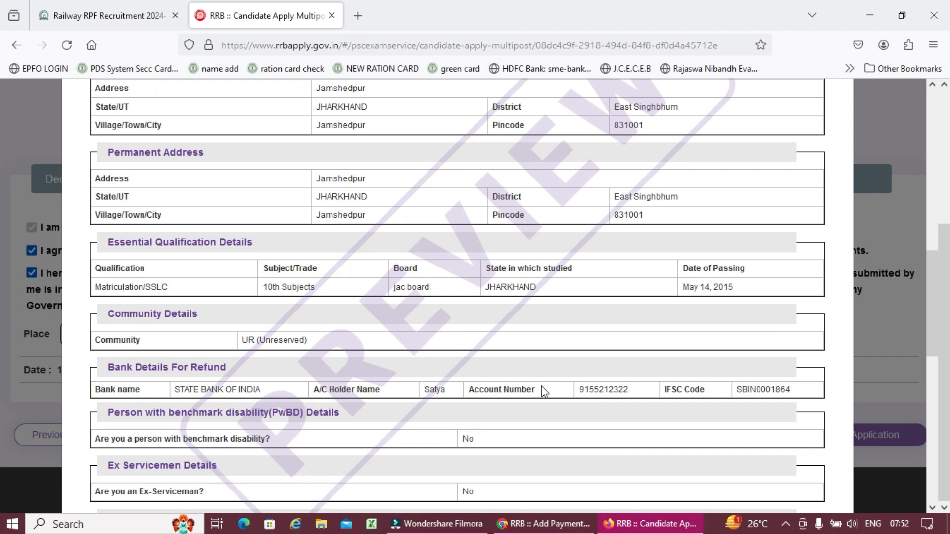
pyautogui.scroll(-5, 541, 386)
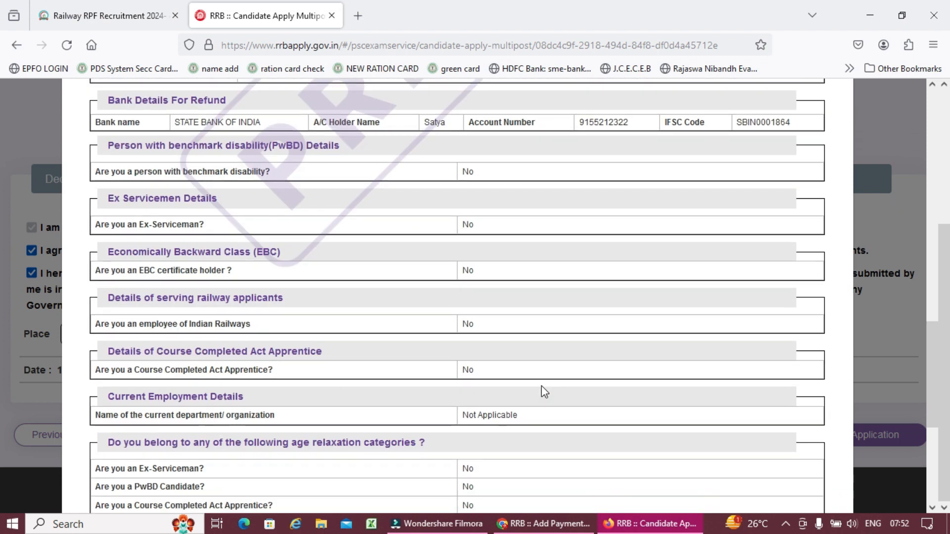
pyautogui.scroll(-5, 541, 386)
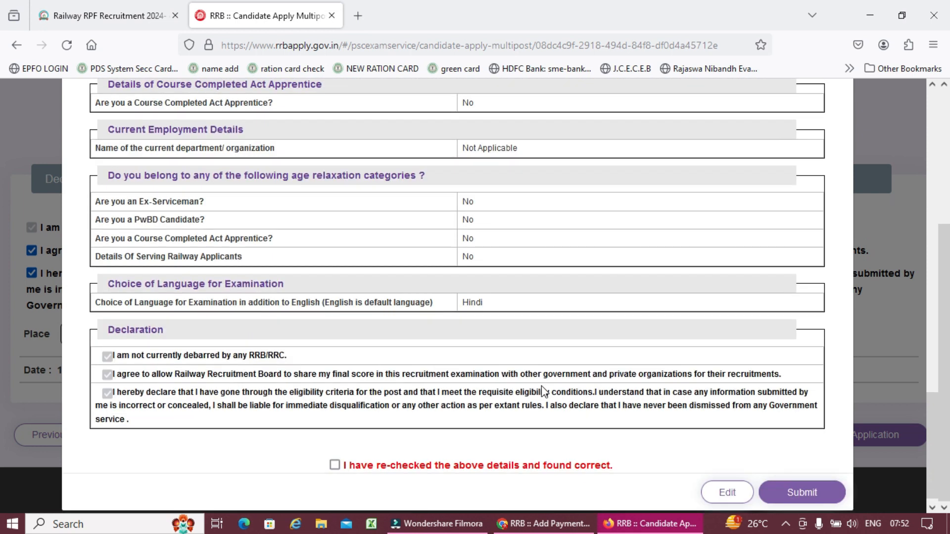
pyautogui.scroll(-1, 541, 386)
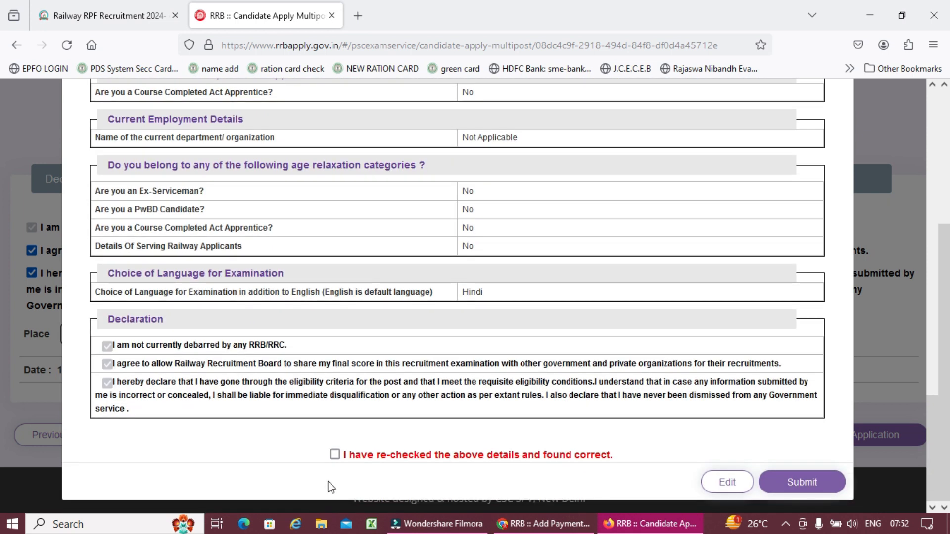
pyautogui.click(335, 455)
pyautogui.click(776, 482)
pyautogui.click(809, 489)
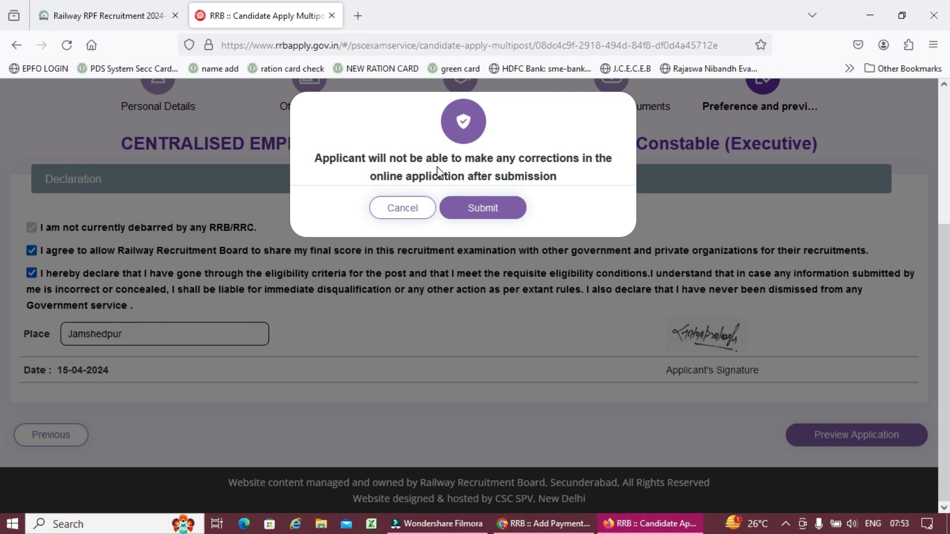
pyautogui.click(473, 210)
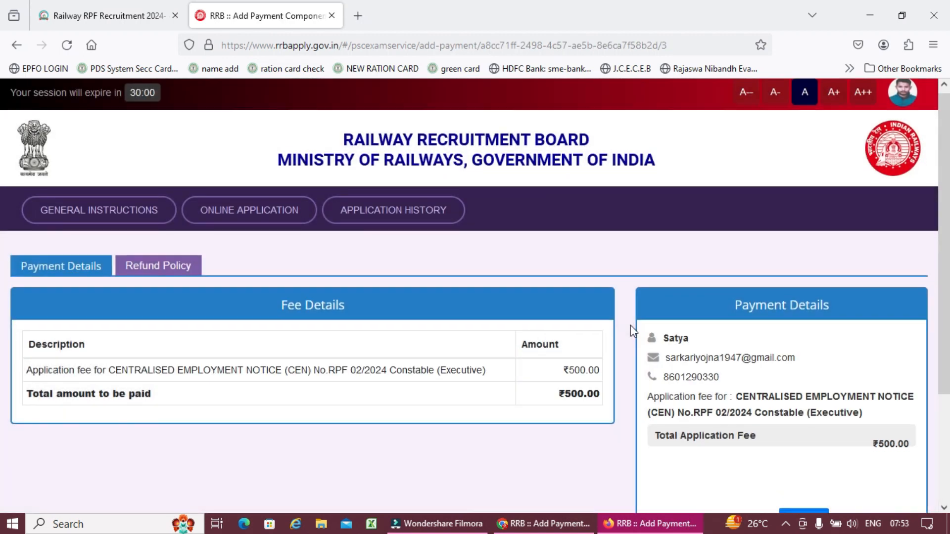
# Step: Start paying the ₹500 fee, agree to the Terms & Conditions, and proceed to SBIePay
pyautogui.scroll(-2, 634, 330)
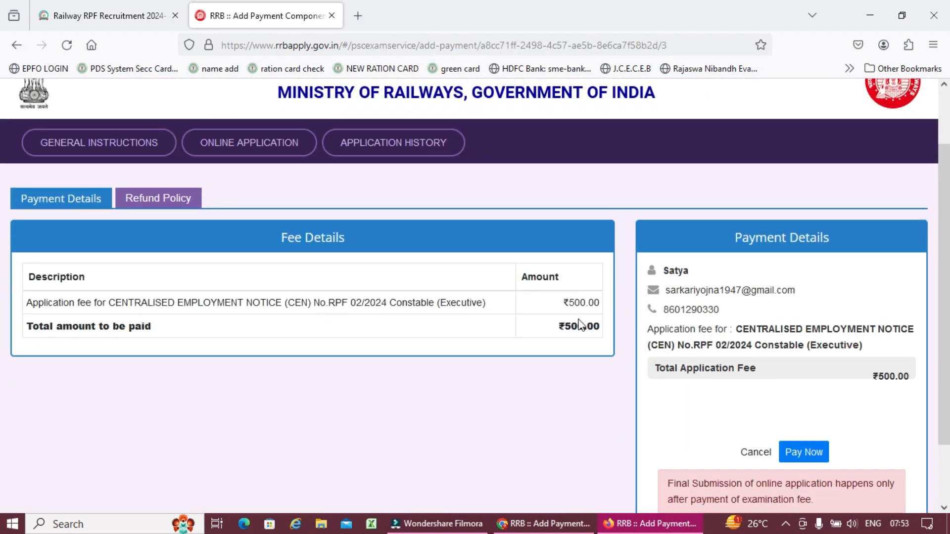
pyautogui.scroll(-2, 818, 371)
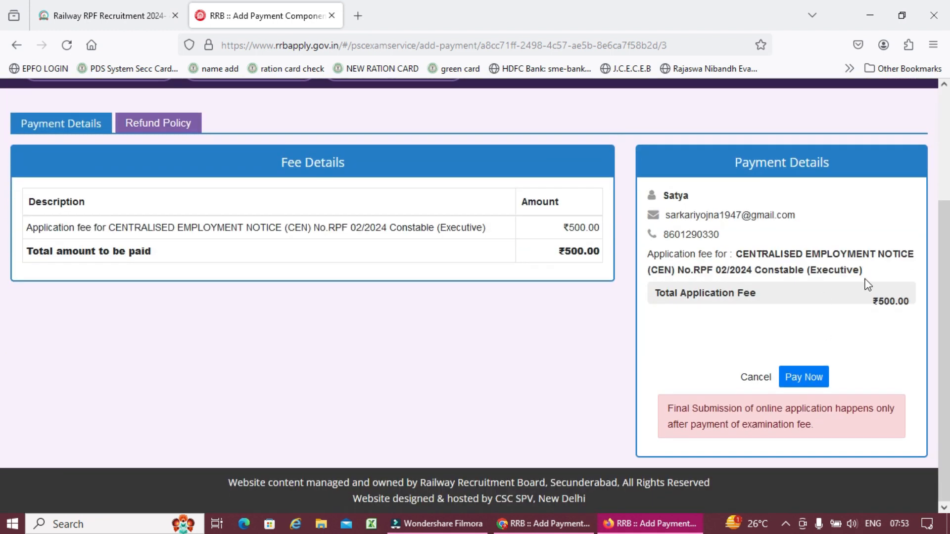
pyautogui.click(802, 379)
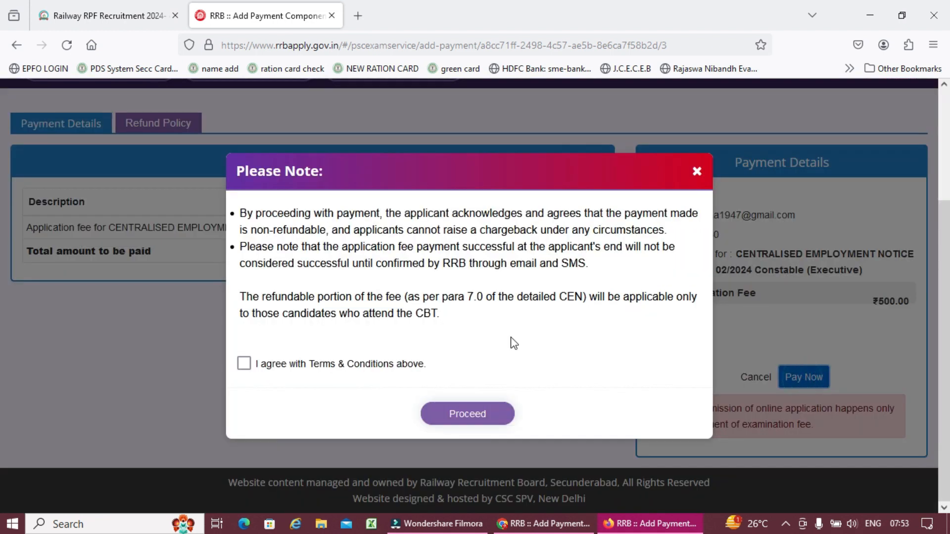
pyautogui.click(244, 363)
pyautogui.click(474, 423)
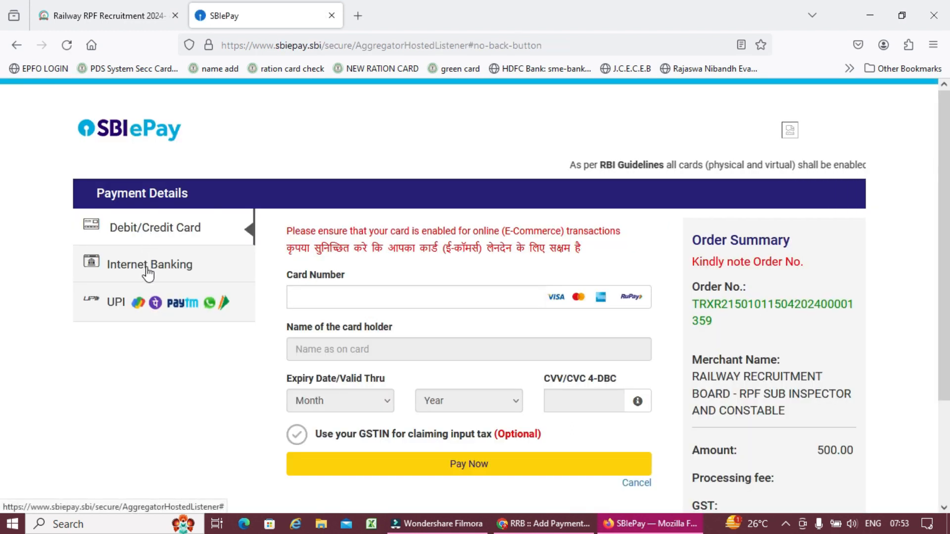
# Step: Choose UPI QR payment on SBIePay and generate the QR code for the ₹500 fee
pyautogui.click(116, 302)
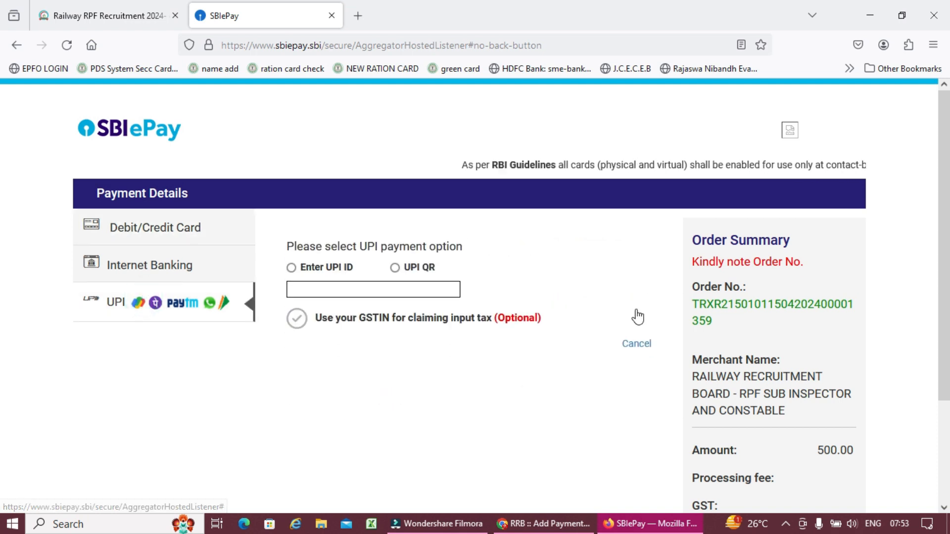
pyautogui.click(395, 265)
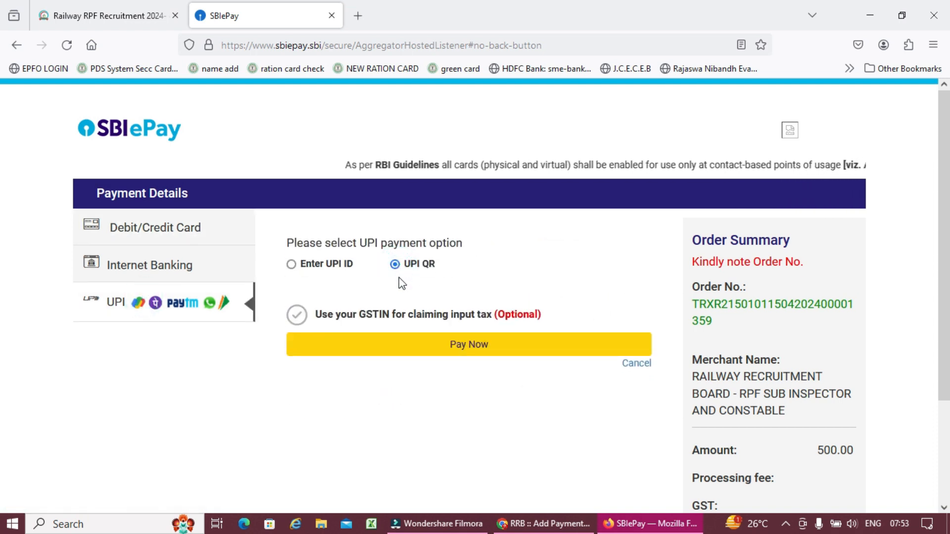
pyautogui.click(428, 344)
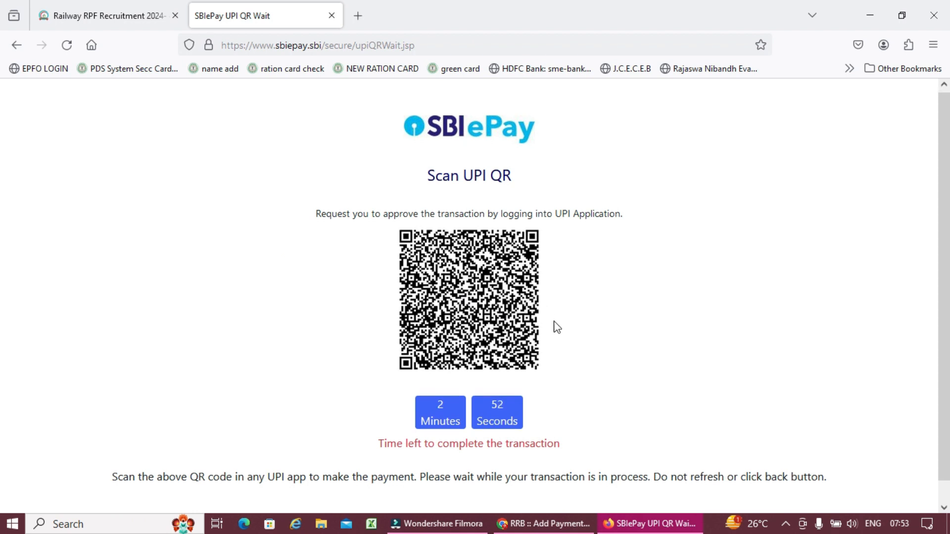
pyautogui.scroll(-1, 557, 326)
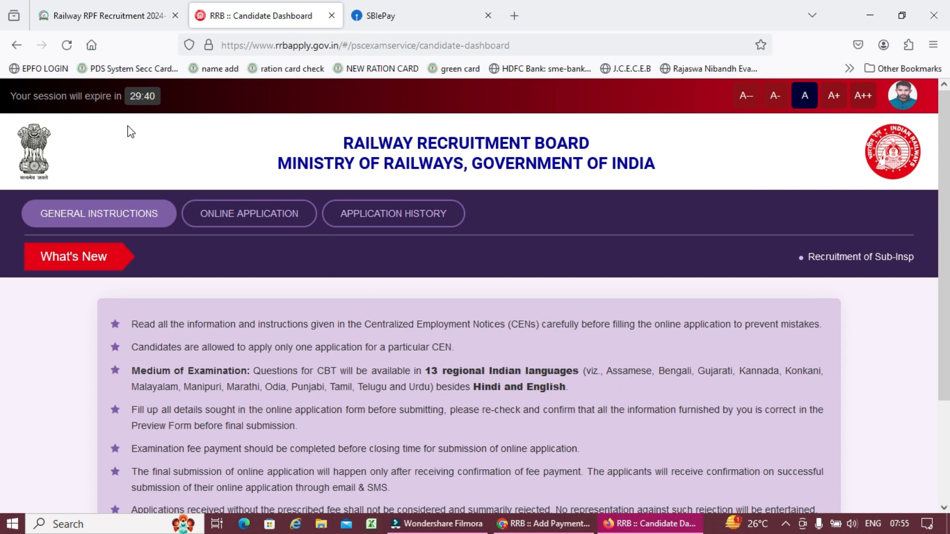
# Step: Try verifying the Constable payment, then begin the RPF 01/2024 Sub-Inspector application as not debarred
pyautogui.click(390, 222)
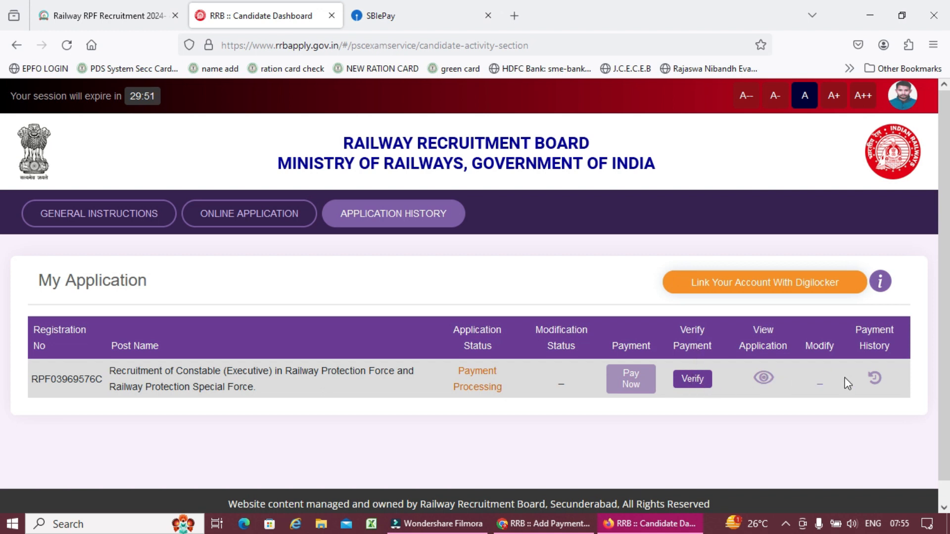
pyautogui.click(697, 379)
pyautogui.click(242, 218)
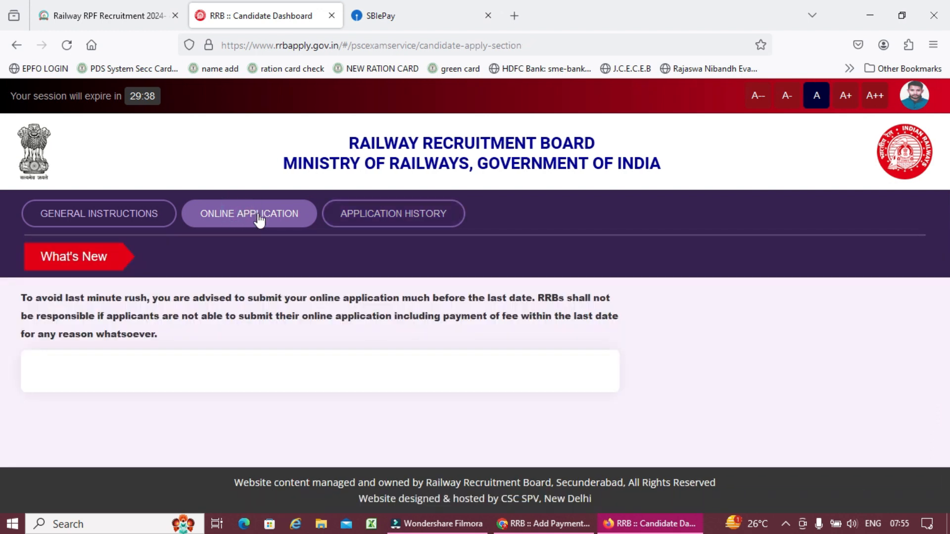
pyautogui.scroll(-5, 331, 357)
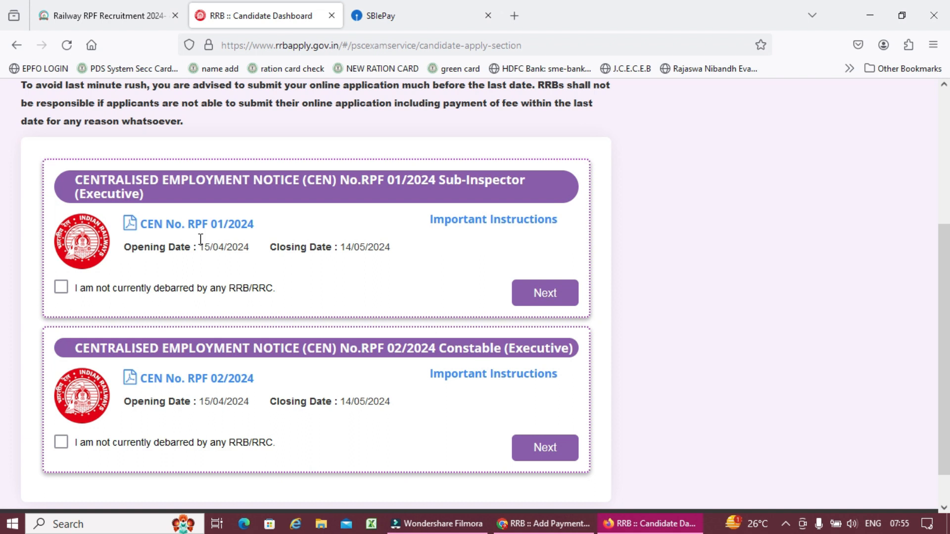
pyautogui.click(61, 288)
pyautogui.click(564, 302)
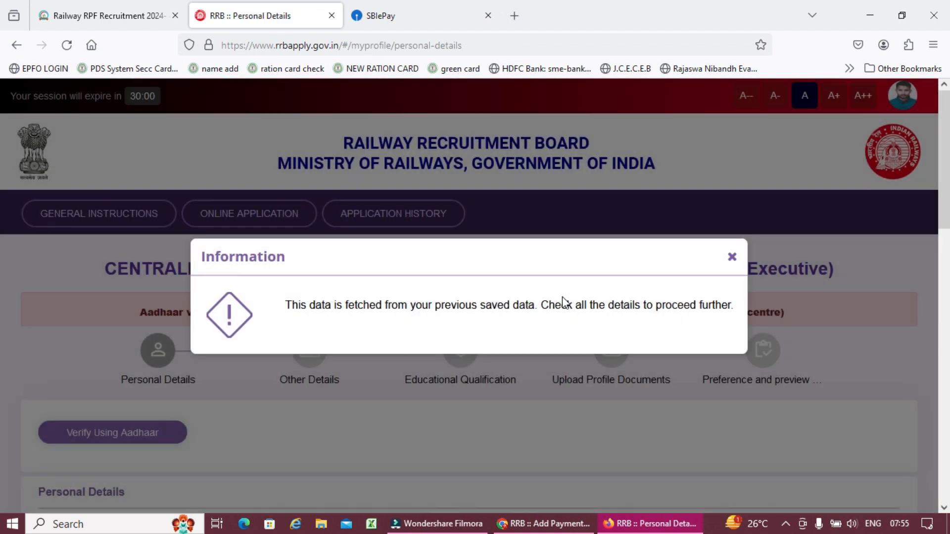
# Step: Save the prefilled Personal Details and Other Details to reach Educational Qualification
pyautogui.click(731, 257)
pyautogui.scroll(-5, 503, 411)
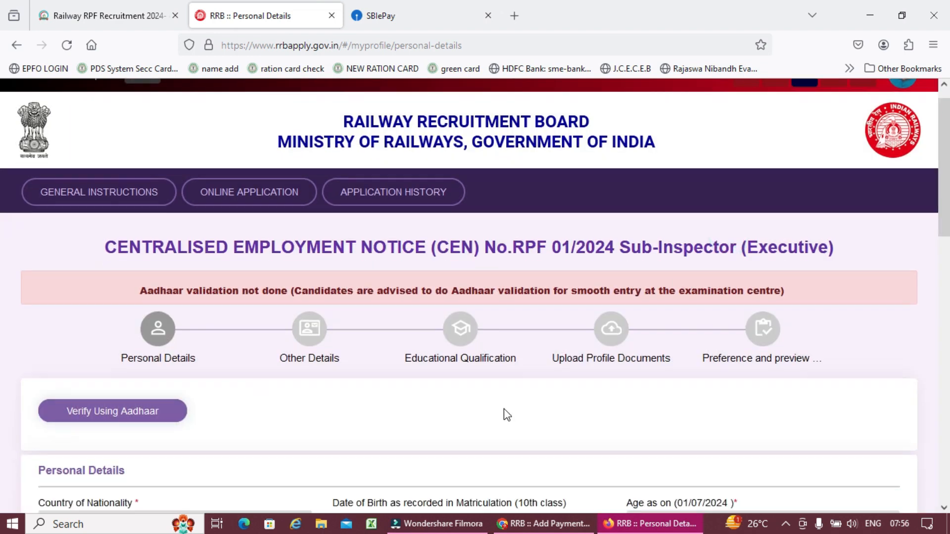
pyautogui.scroll(-9, 503, 414)
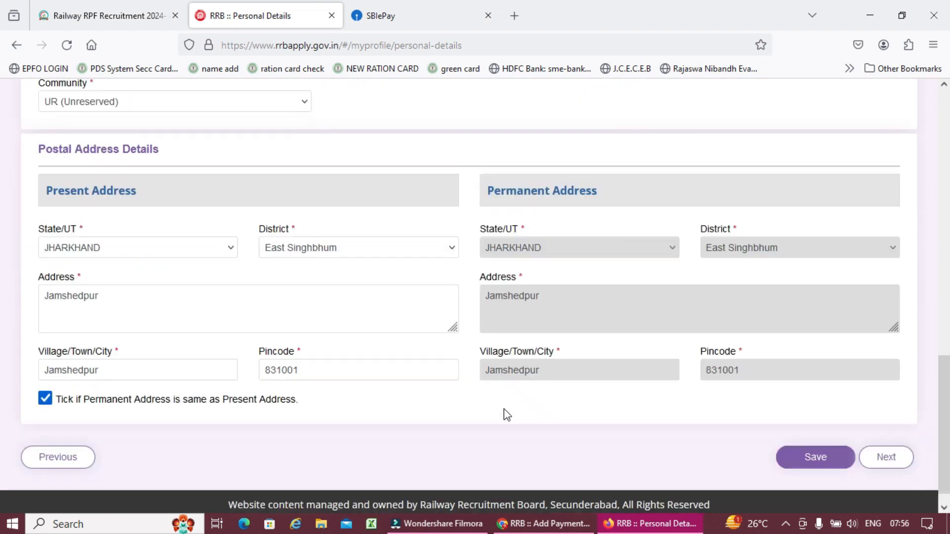
pyautogui.click(885, 446)
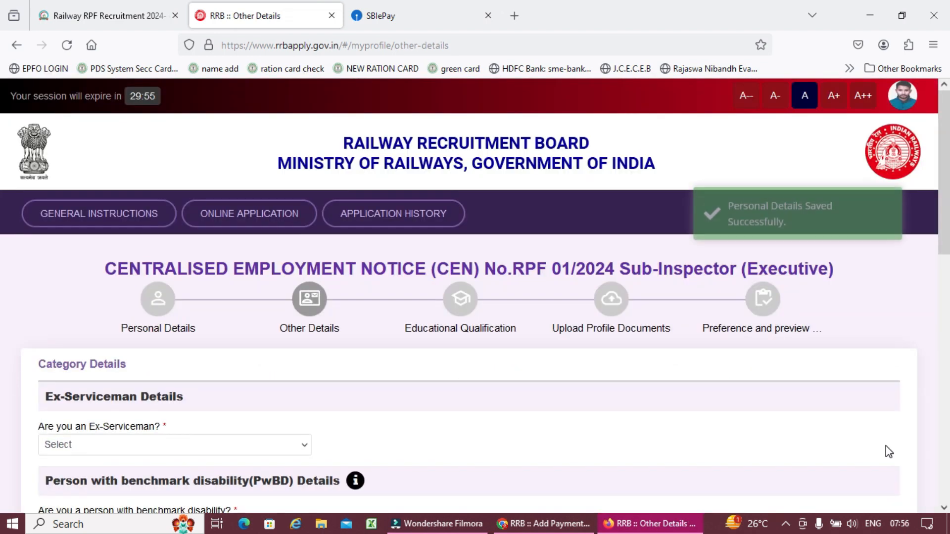
pyautogui.scroll(-4, 752, 385)
pyautogui.click(730, 261)
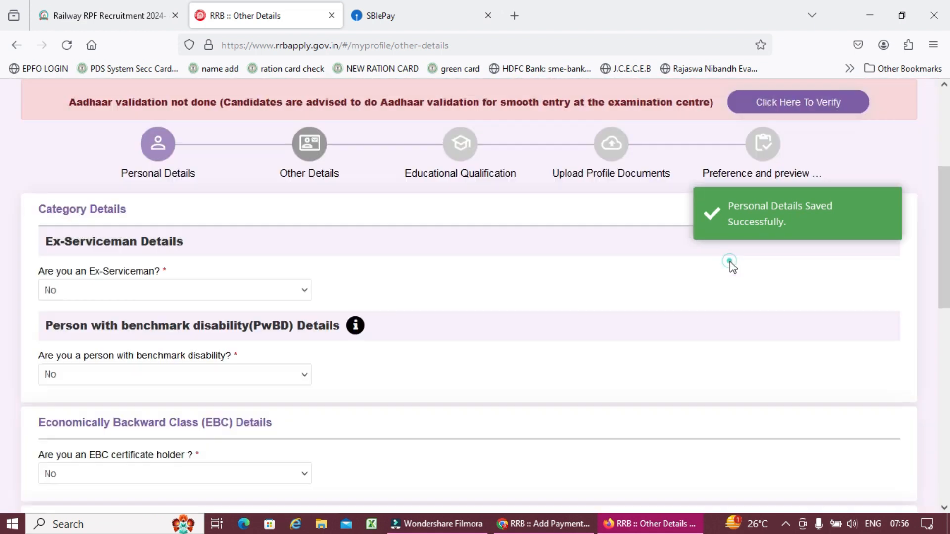
pyautogui.scroll(-10, 644, 345)
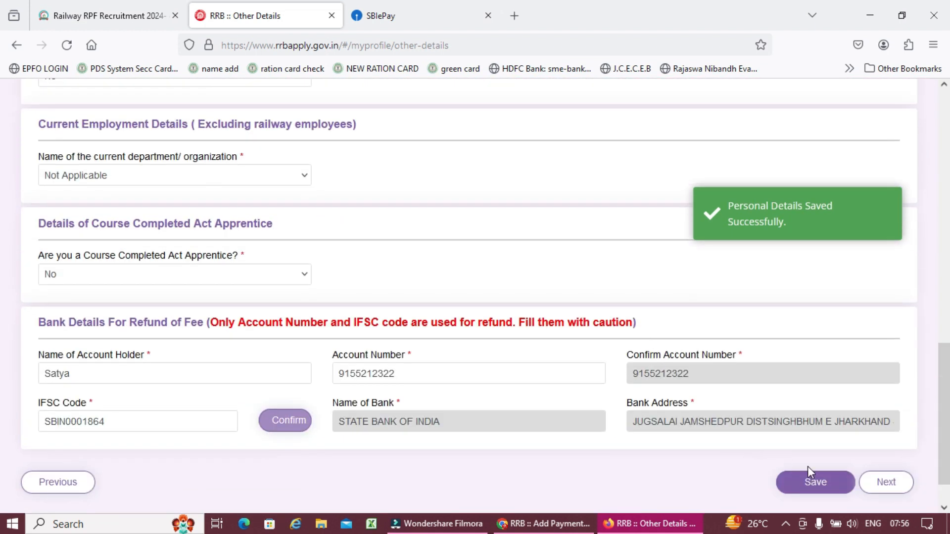
pyautogui.click(882, 482)
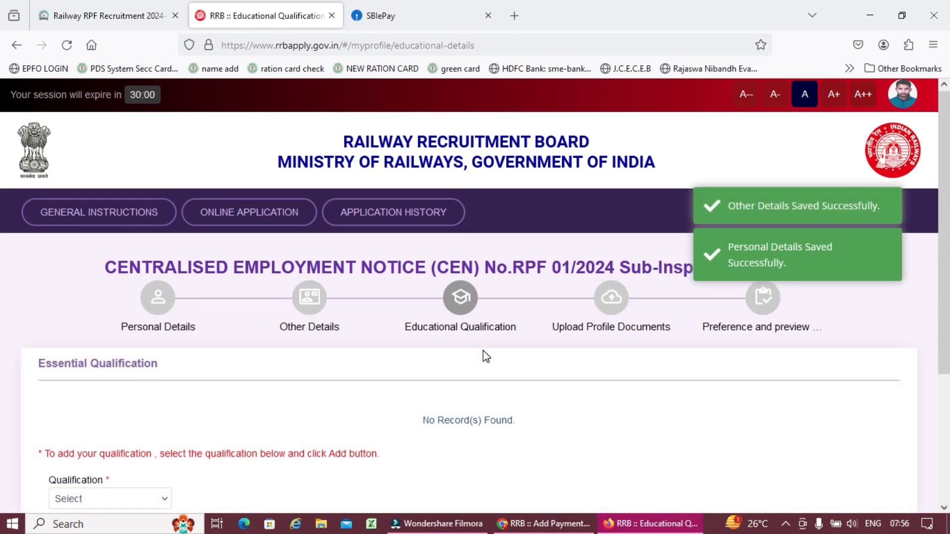
# Step: Choose 12th/Diploma/Open University as the qualification with discipline 12th
pyautogui.scroll(-3, 484, 352)
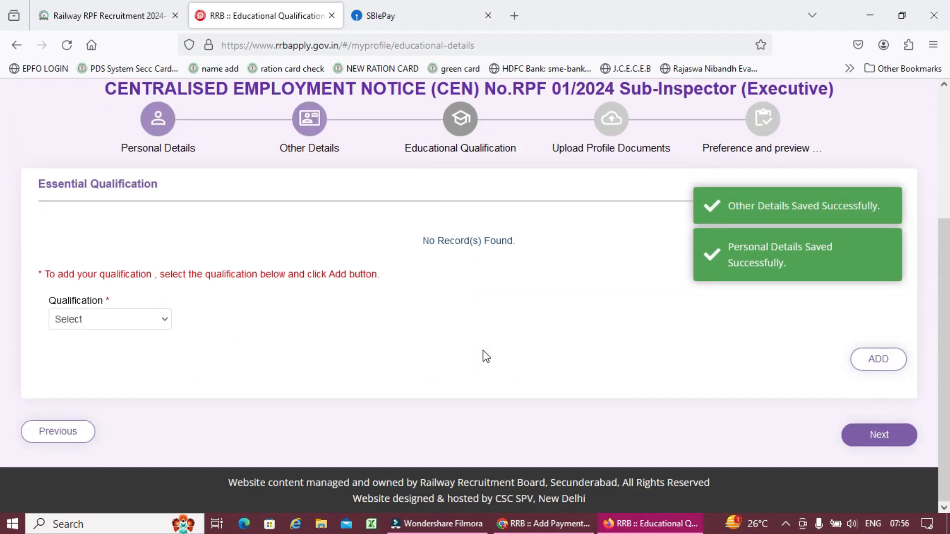
pyautogui.click(101, 326)
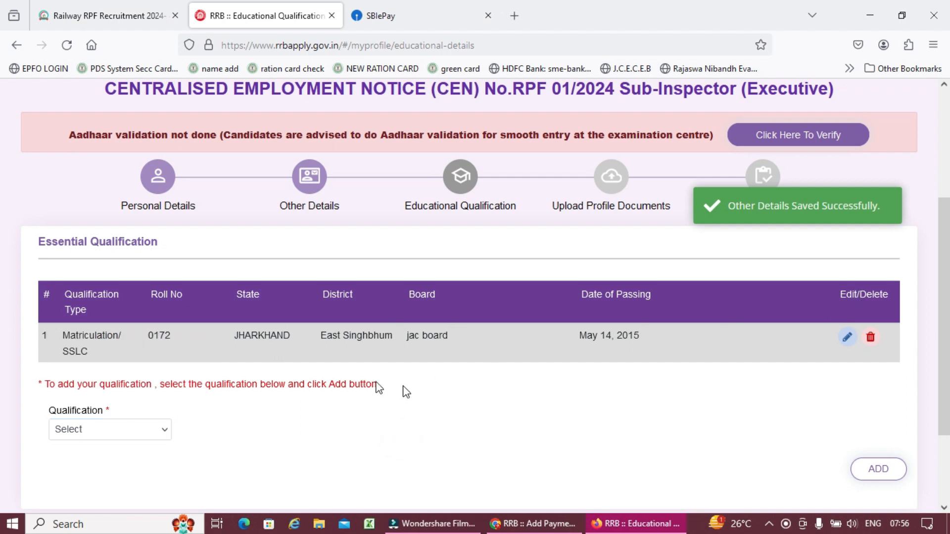
pyautogui.click(128, 431)
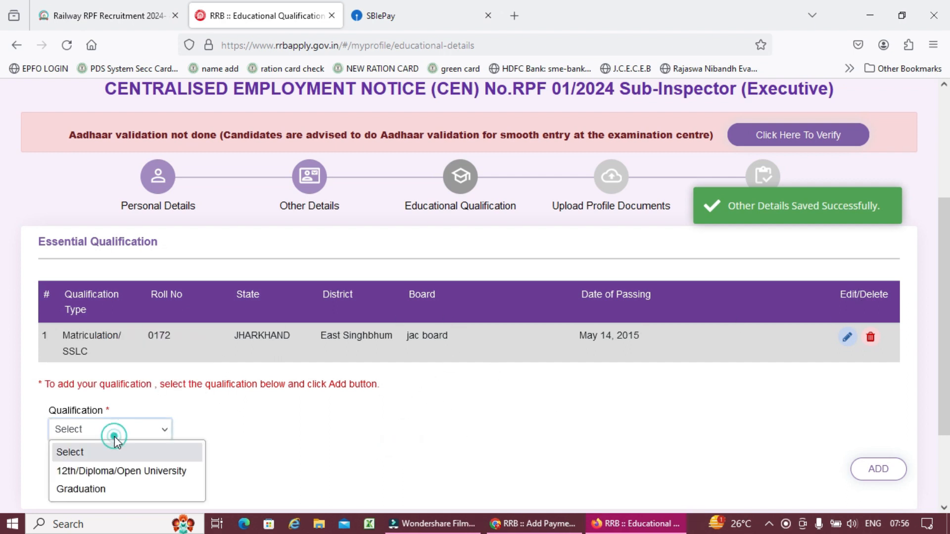
pyautogui.click(106, 471)
pyautogui.scroll(-3, 254, 435)
pyautogui.click(243, 319)
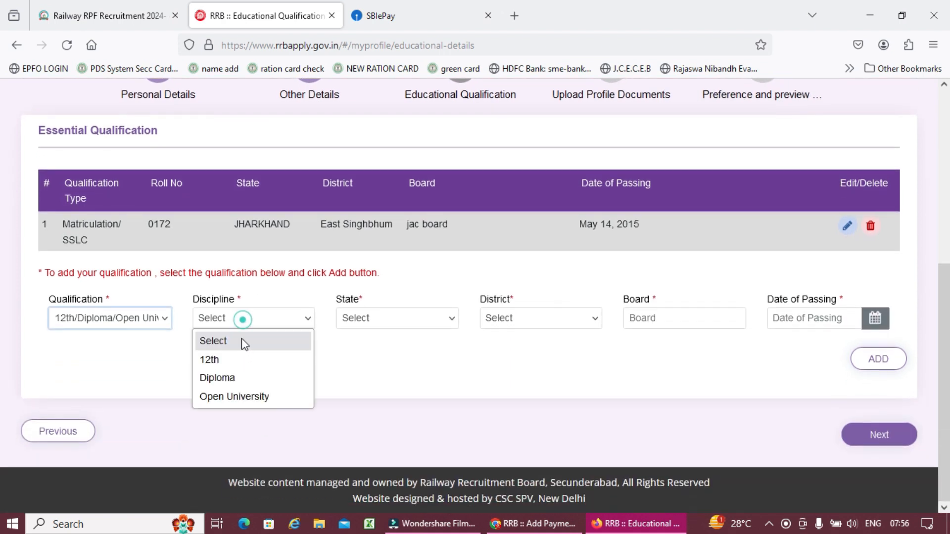
pyautogui.click(238, 358)
pyautogui.click(234, 324)
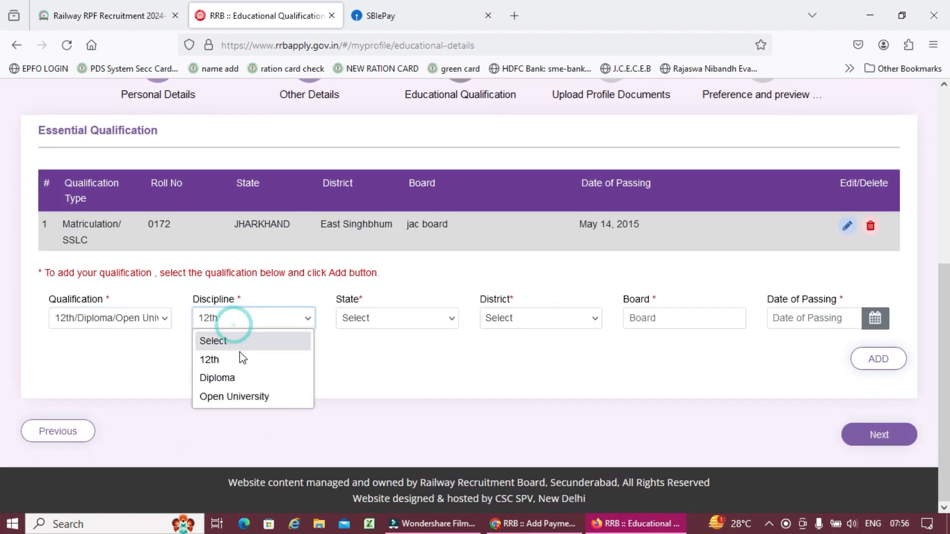
pyautogui.click(368, 323)
# Step: Set state JHARKHAND, district East Singhbhum, and board 'jac ranchi'
pyautogui.click(375, 316)
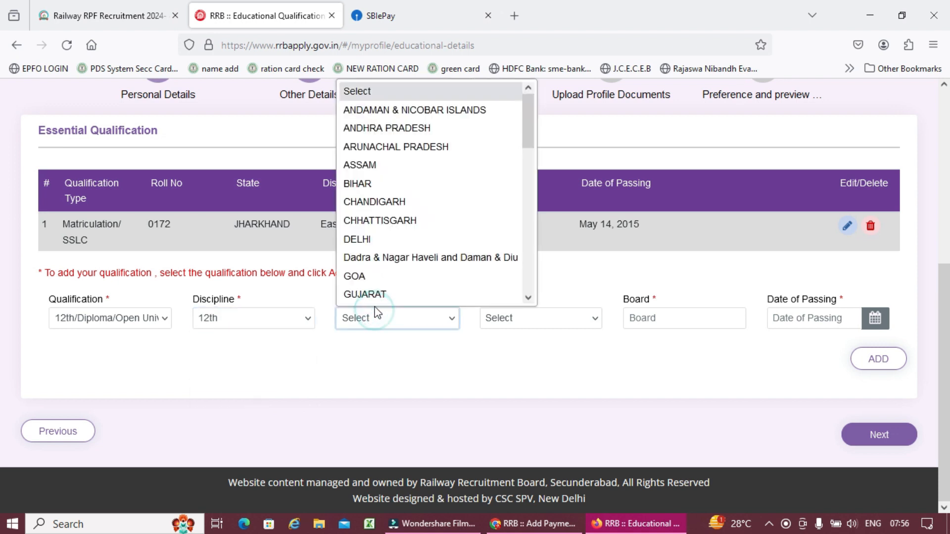
pyautogui.scroll(-6, 374, 228)
pyautogui.scroll(3, 376, 238)
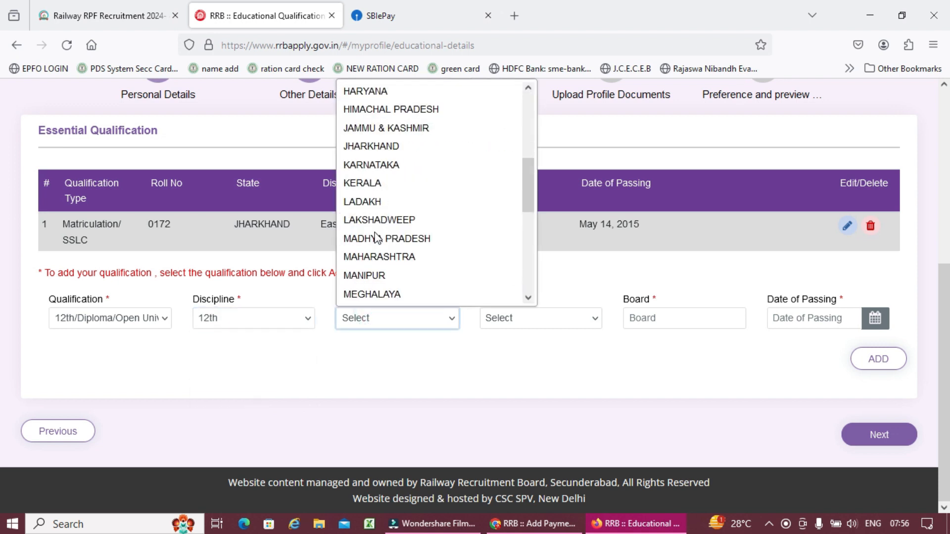
pyautogui.click(366, 148)
pyautogui.click(494, 317)
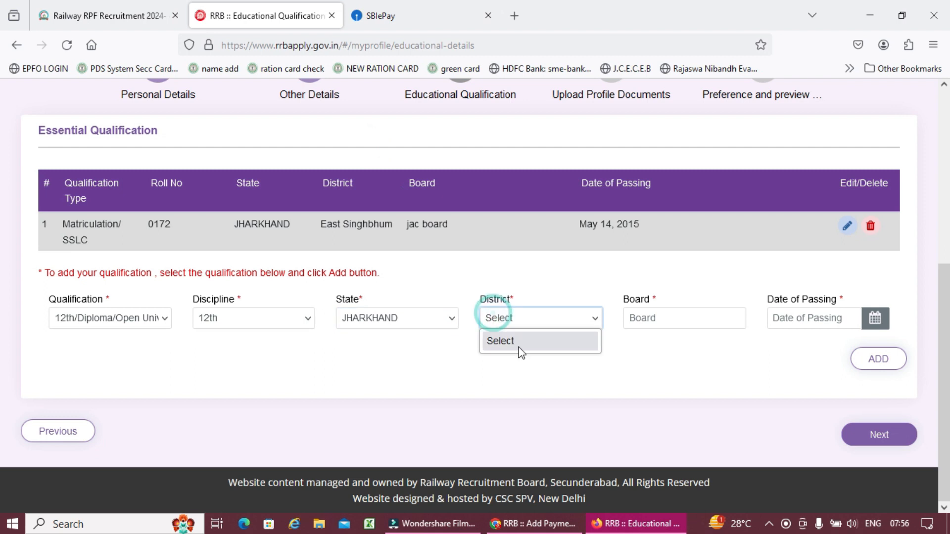
pyautogui.click(532, 314)
pyautogui.click(533, 203)
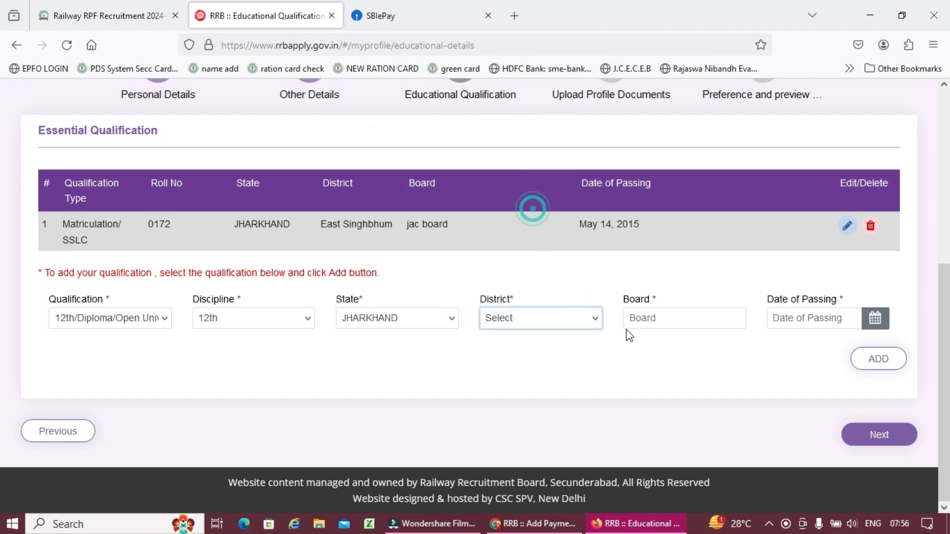
pyautogui.click(643, 317)
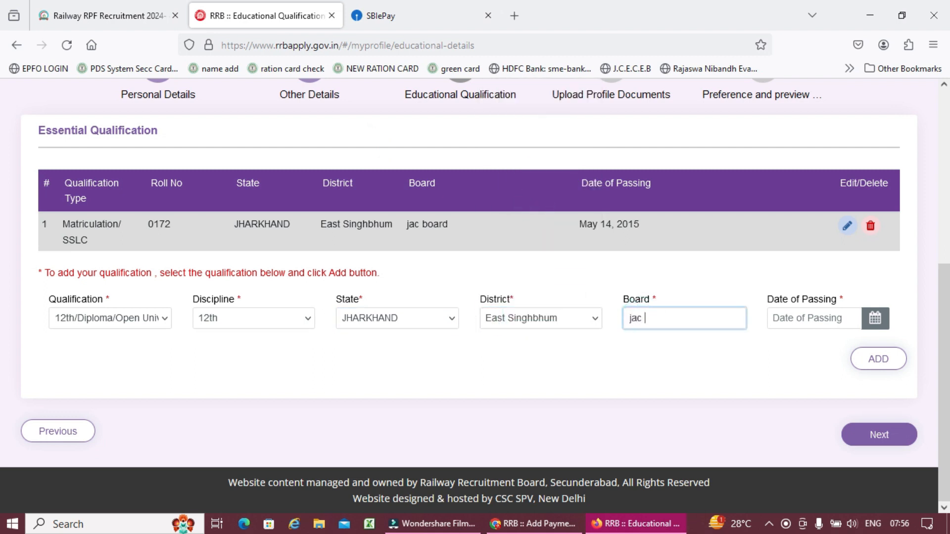
pyautogui.write('jac ranchi')
# Step: Set the passing date to May 19, 2017 and add the 12th record
pyautogui.click(874, 318)
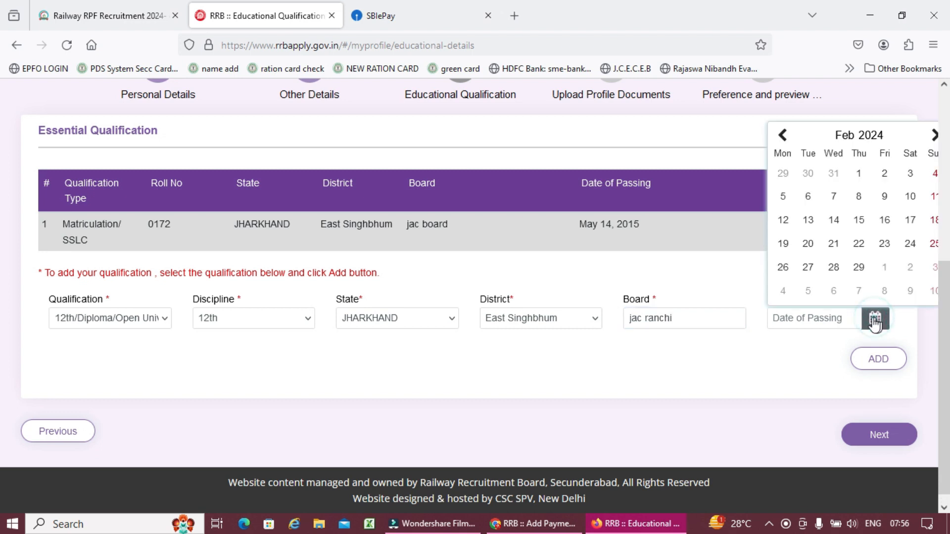
pyautogui.click(864, 138)
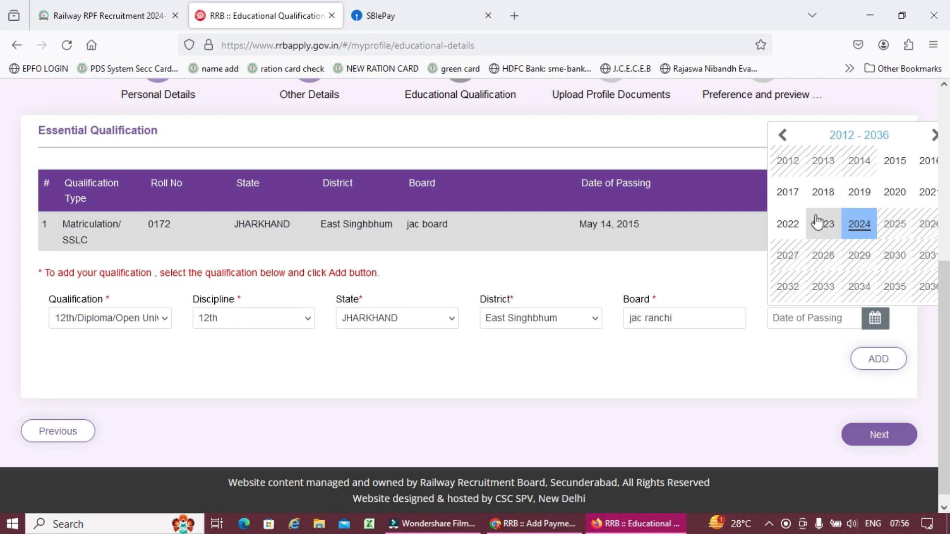
pyautogui.click(787, 193)
pyautogui.click(932, 136)
pyautogui.click(933, 137)
pyautogui.click(933, 136)
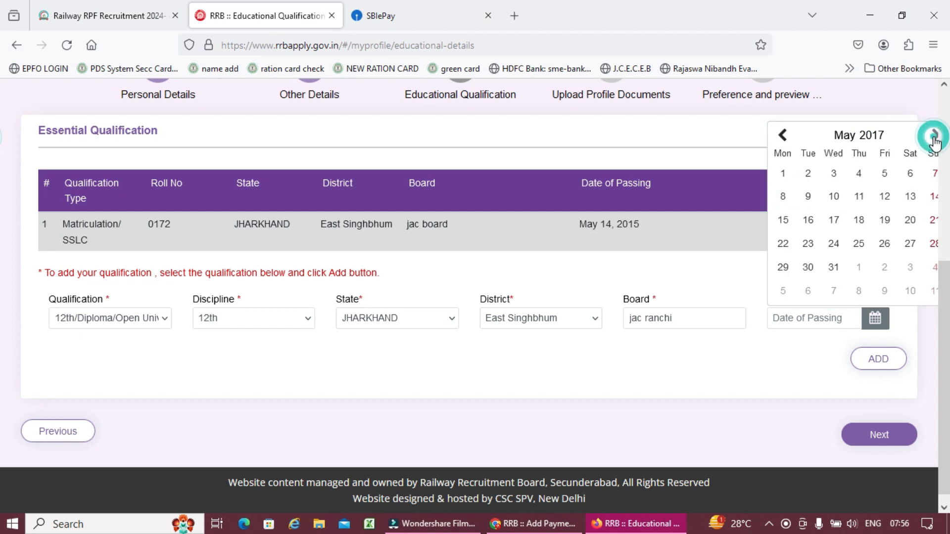
pyautogui.click(883, 219)
pyautogui.click(878, 358)
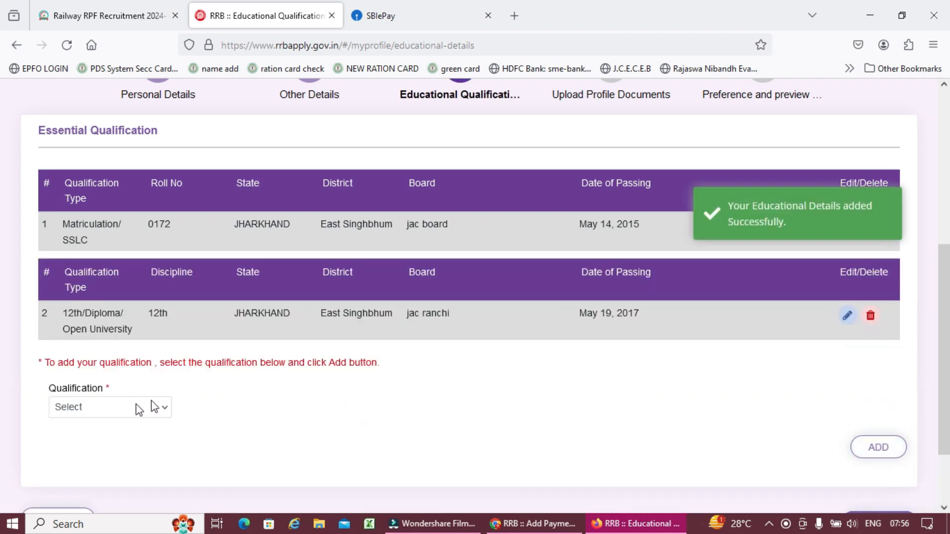
# Step: Choose Graduation with discipline BTech, state JHARKHAND, and district East Singhbhum
pyautogui.click(98, 407)
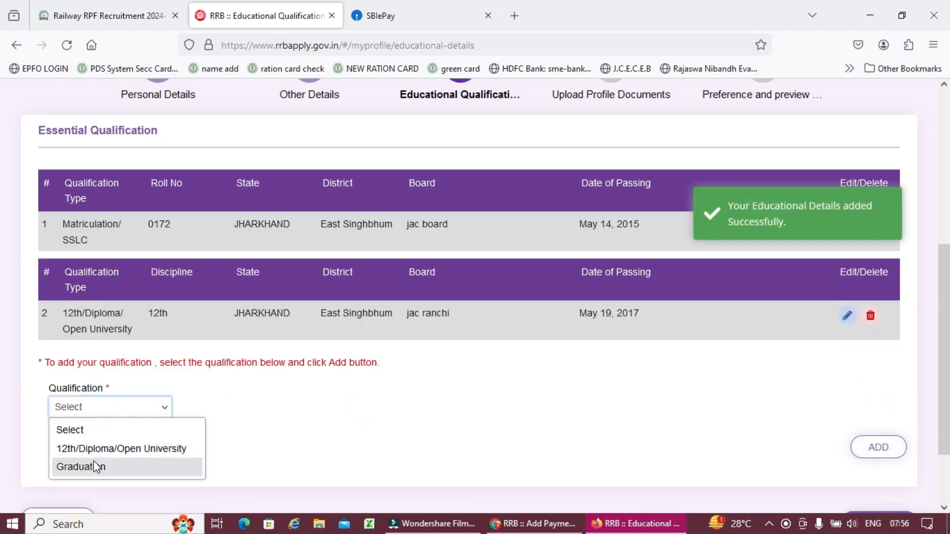
pyautogui.click(93, 461)
pyautogui.click(247, 409)
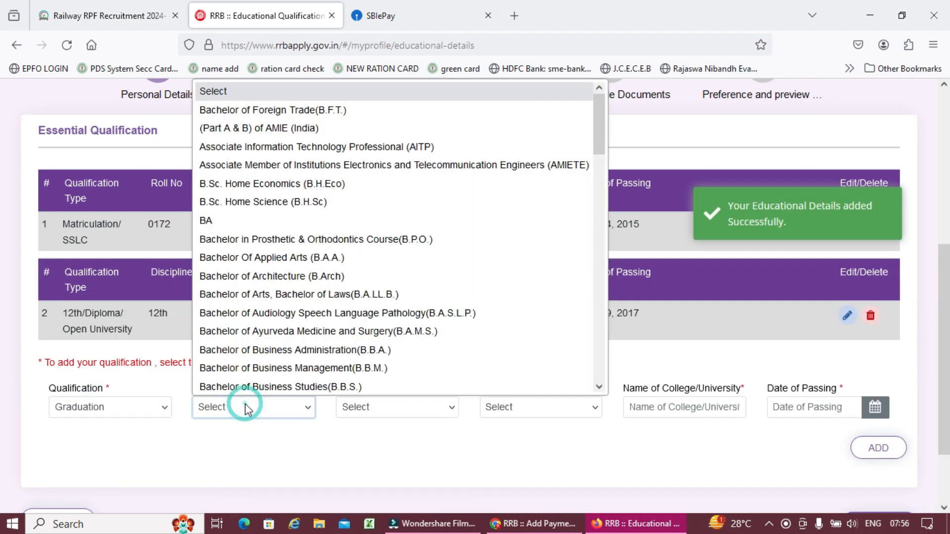
pyautogui.scroll(-15, 292, 222)
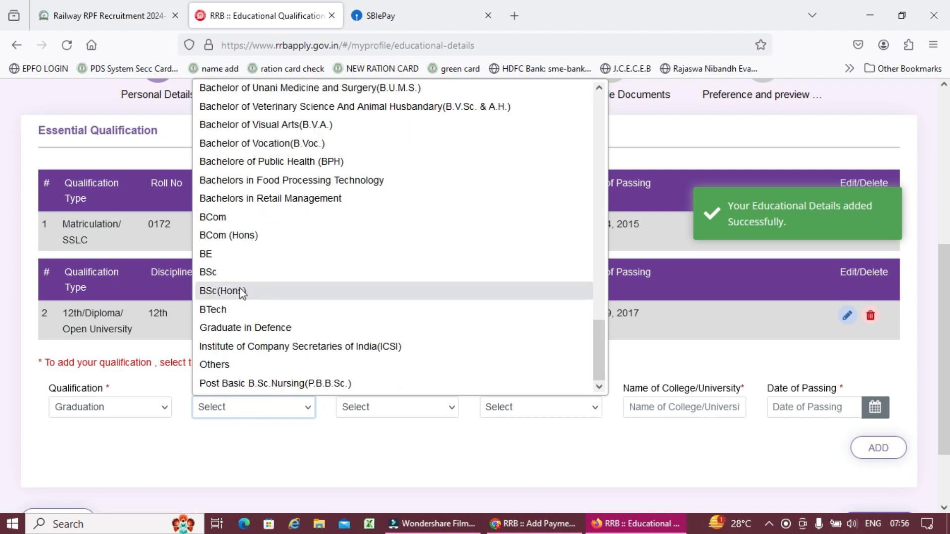
pyautogui.click(252, 313)
pyautogui.click(350, 409)
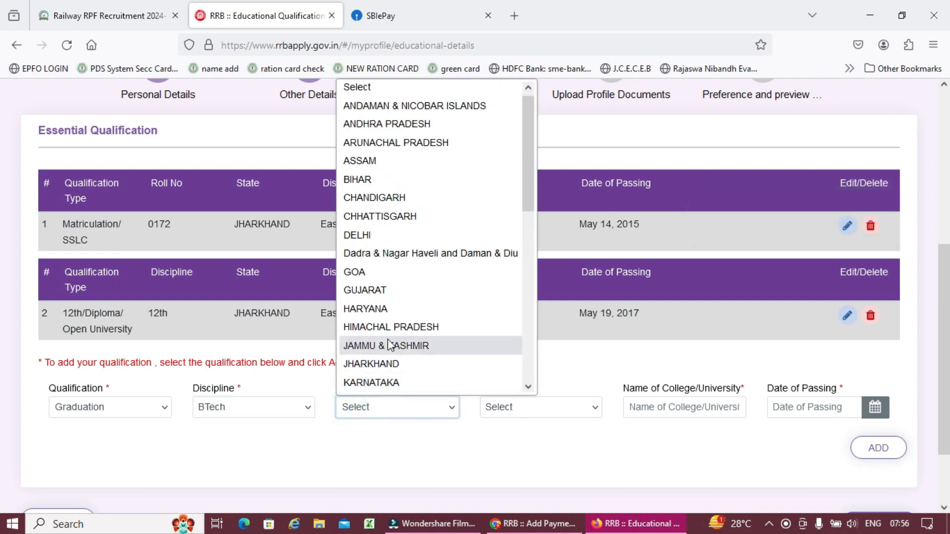
pyautogui.click(391, 364)
pyautogui.click(519, 407)
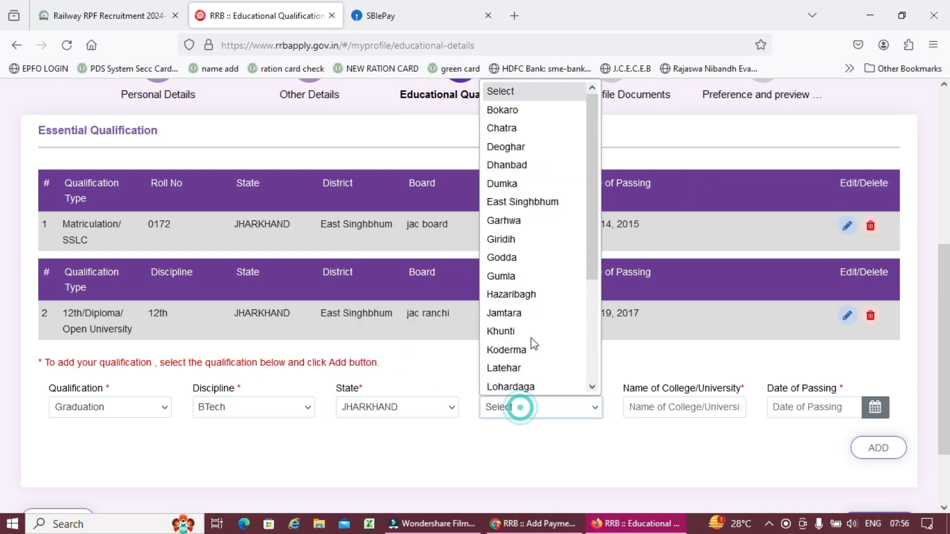
pyautogui.click(532, 195)
# Step: Enter jnu as the university, set passing date Aug 26, 2021, and add the record
pyautogui.click(658, 407)
pyautogui.write('jnu')
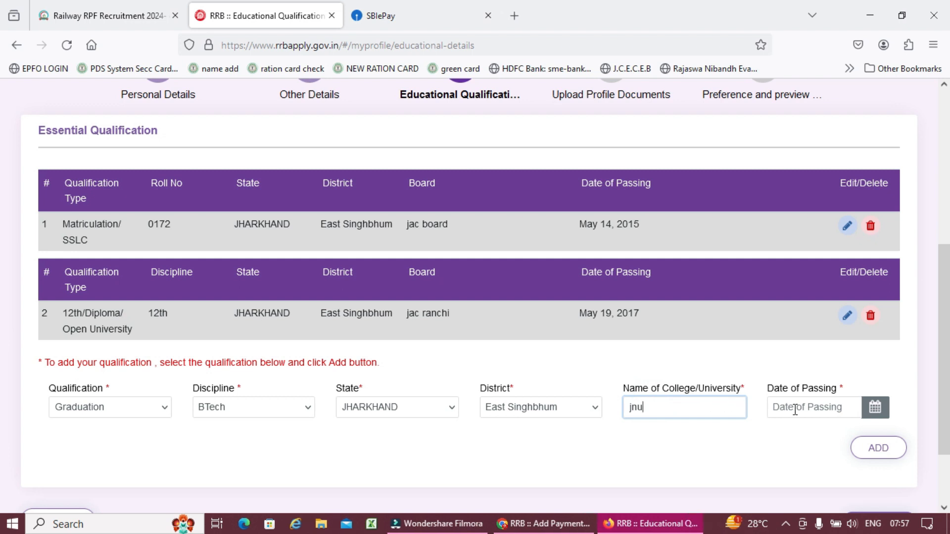
pyautogui.click(875, 408)
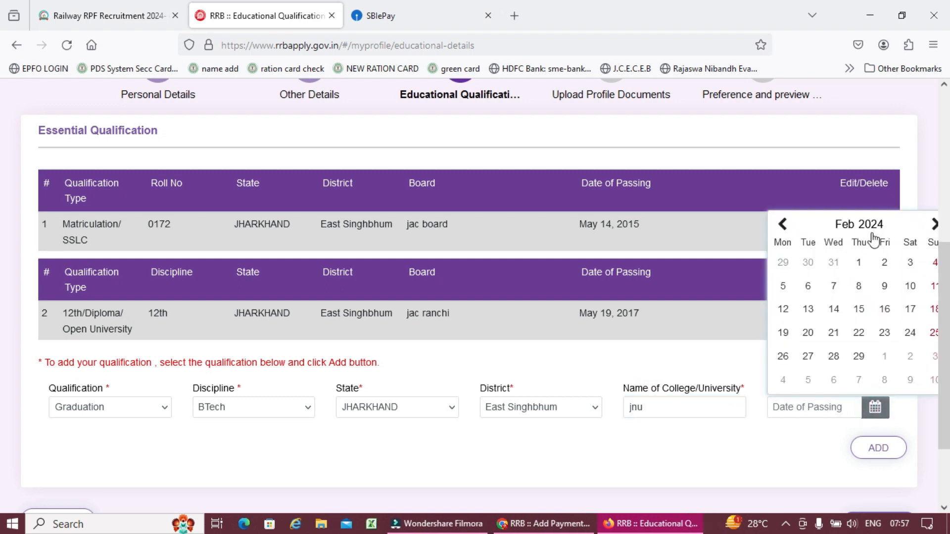
pyautogui.click(872, 227)
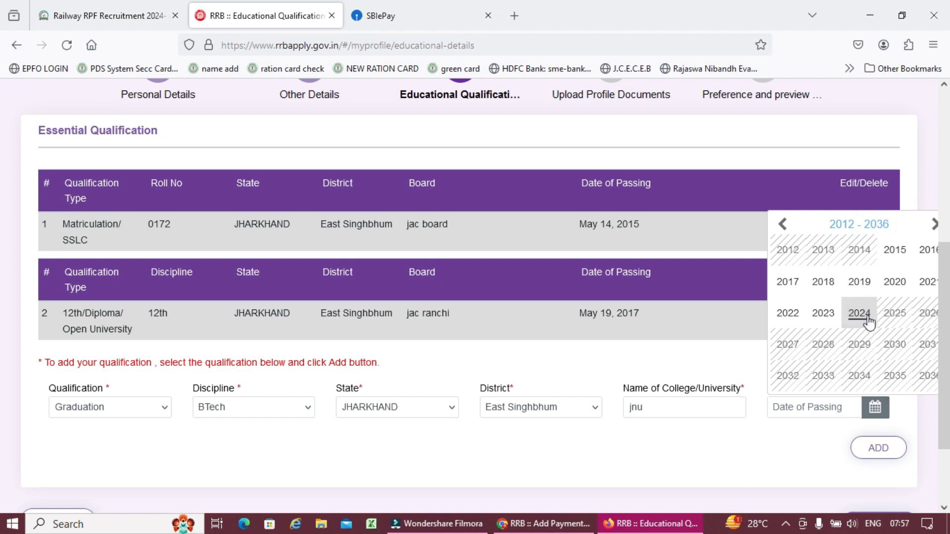
pyautogui.click(787, 285)
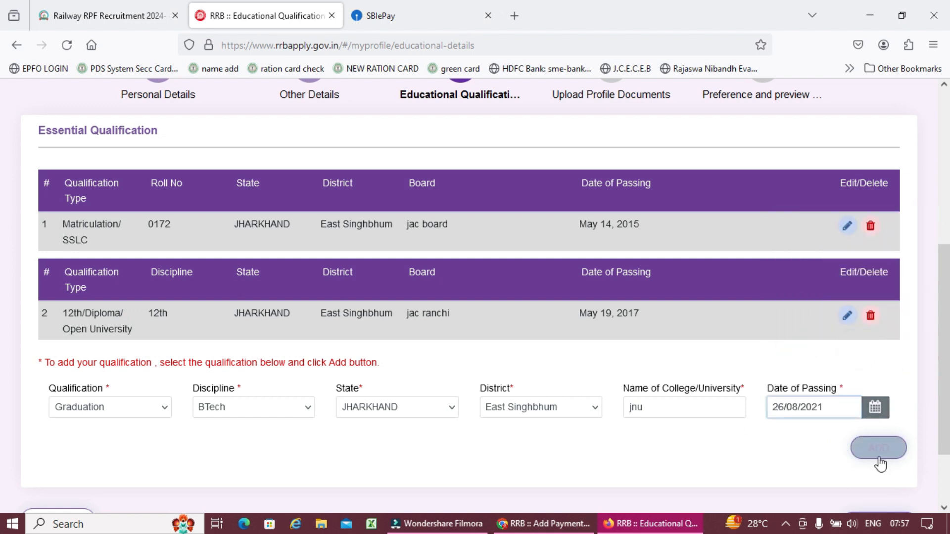
pyautogui.click(878, 449)
# Step: Continue from qualifications to the photo and signature step
pyautogui.scroll(-2, 415, 316)
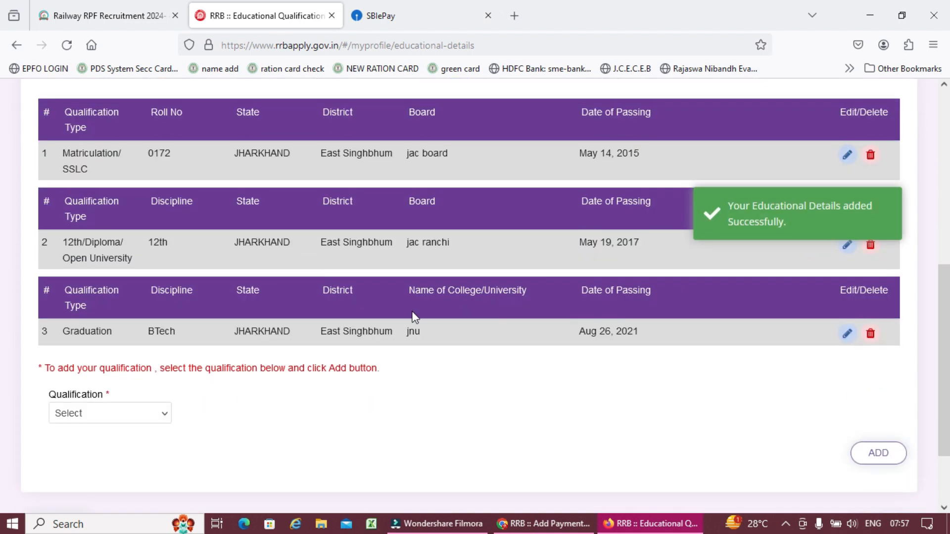
pyautogui.scroll(-4, 846, 409)
pyautogui.click(865, 435)
# Step: Close the existing photo and signature notice, check the fetched images, and continue to Preference
pyautogui.scroll(-1, 543, 343)
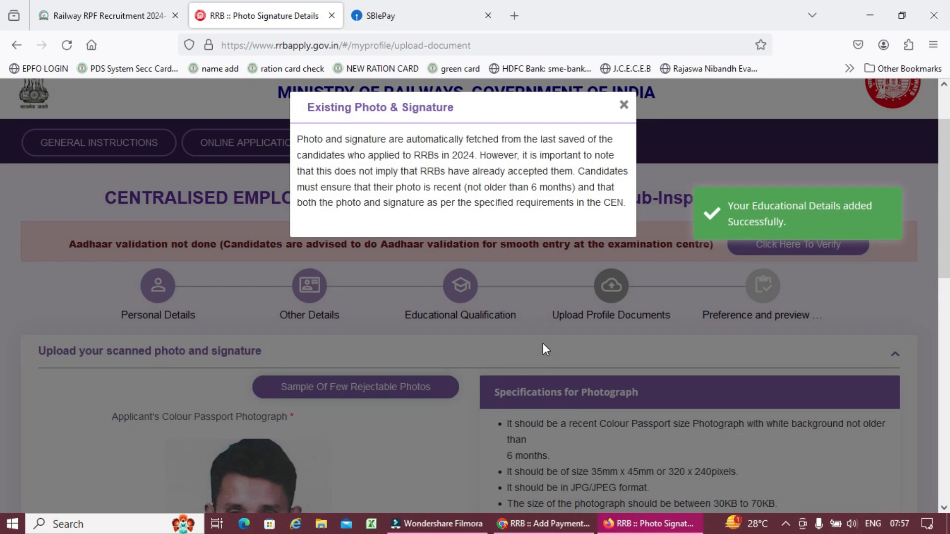
pyautogui.click(624, 105)
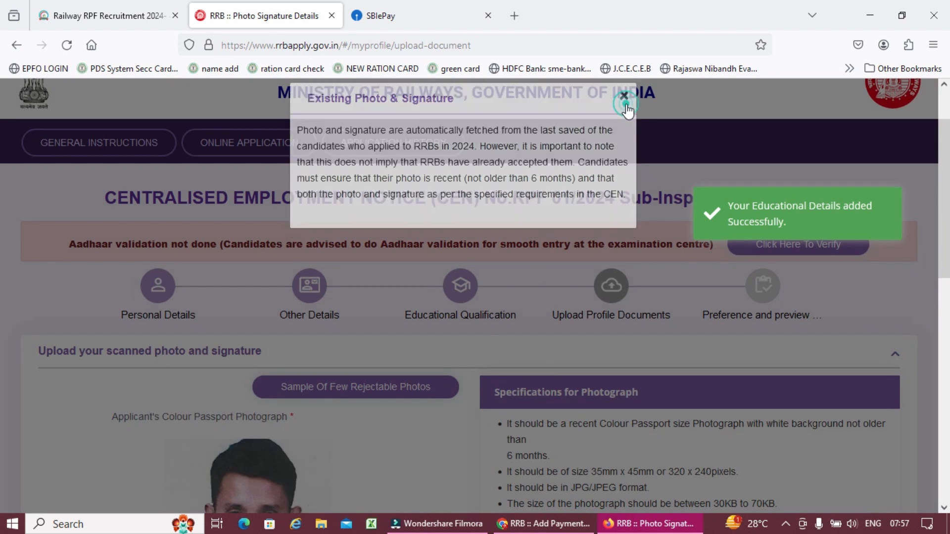
pyautogui.scroll(-4, 579, 375)
pyautogui.scroll(-3, 293, 370)
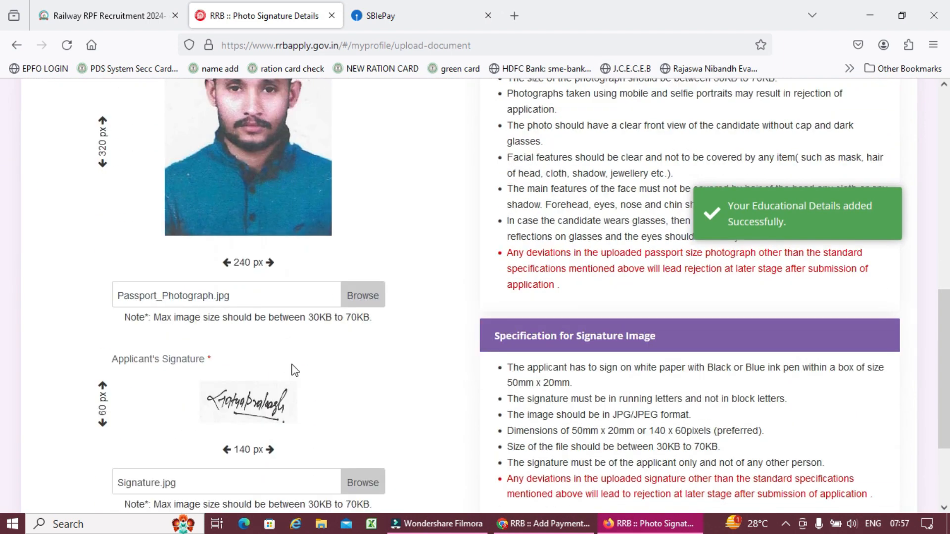
pyautogui.scroll(2, 294, 369)
pyautogui.scroll(-1, 293, 370)
pyautogui.scroll(-1, 293, 371)
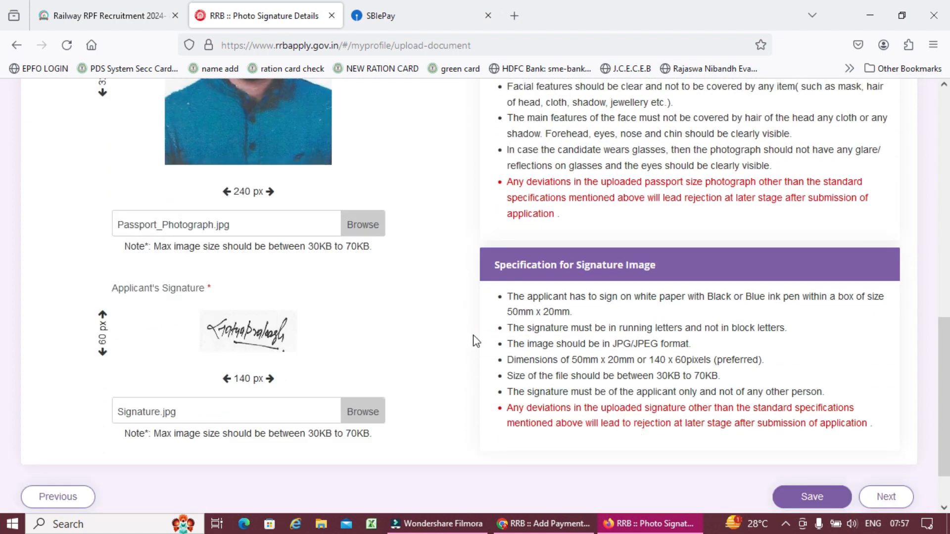
pyautogui.scroll(-1, 476, 341)
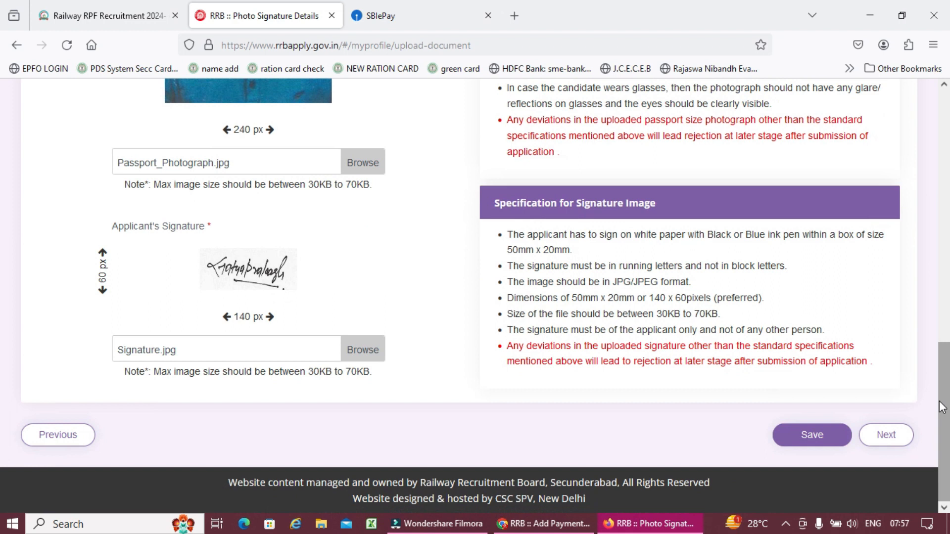
pyautogui.click(878, 442)
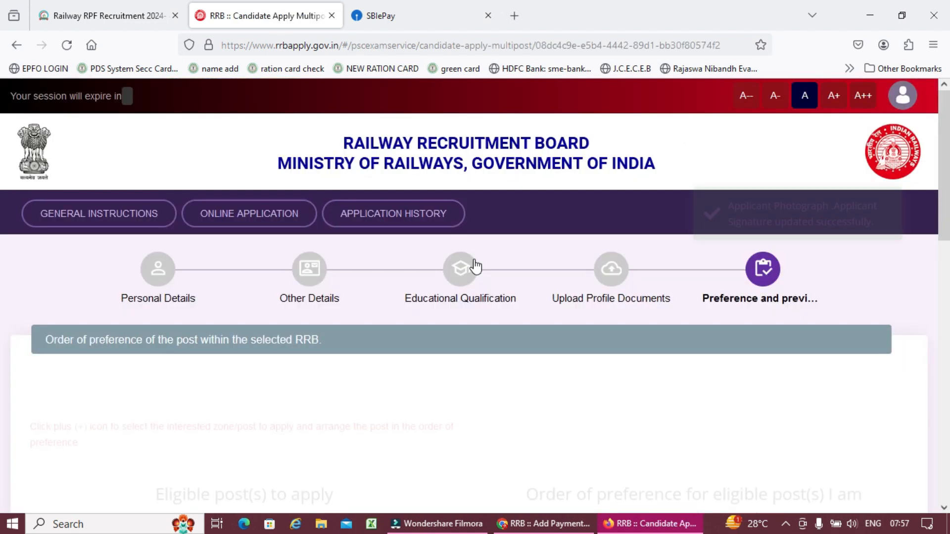
# Step: Tick the eligibility declaration, enter Jamshedpur as the place, and open the preview
pyautogui.scroll(-1, 475, 265)
pyautogui.scroll(-2, 476, 267)
pyautogui.click(31, 324)
pyautogui.click(106, 384)
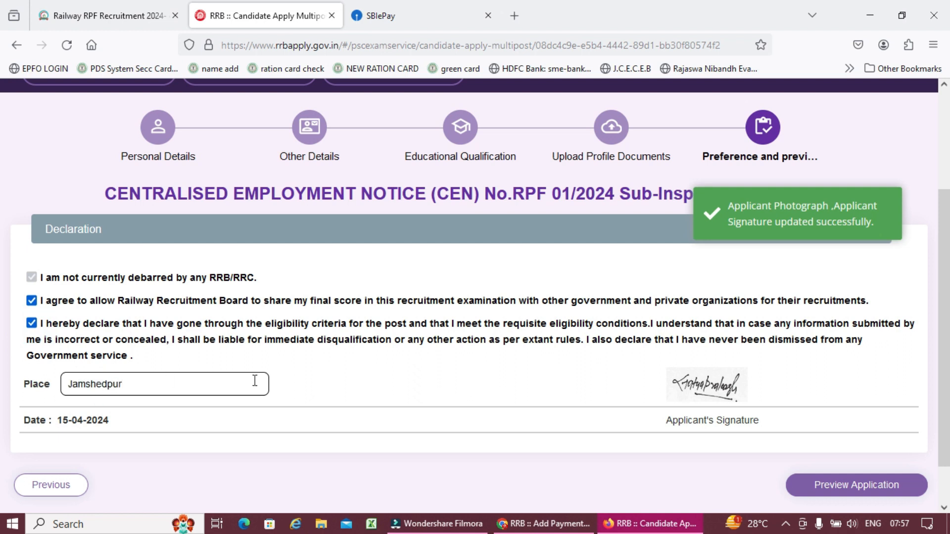
pyautogui.write('Jamshedpur')
pyautogui.click(832, 483)
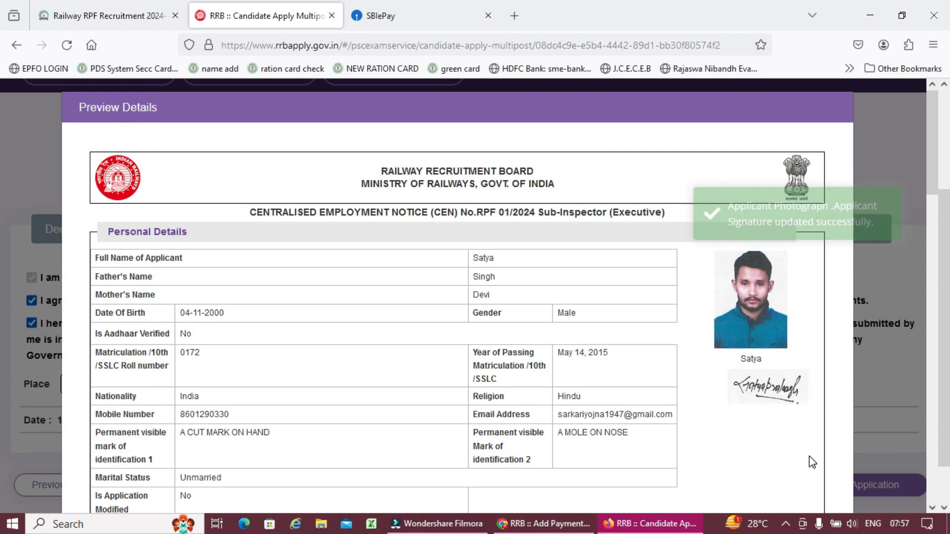
# Step: Review the Sub-Inspector preview, confirm details re-checked, and submit it finally
pyautogui.scroll(-2, 811, 462)
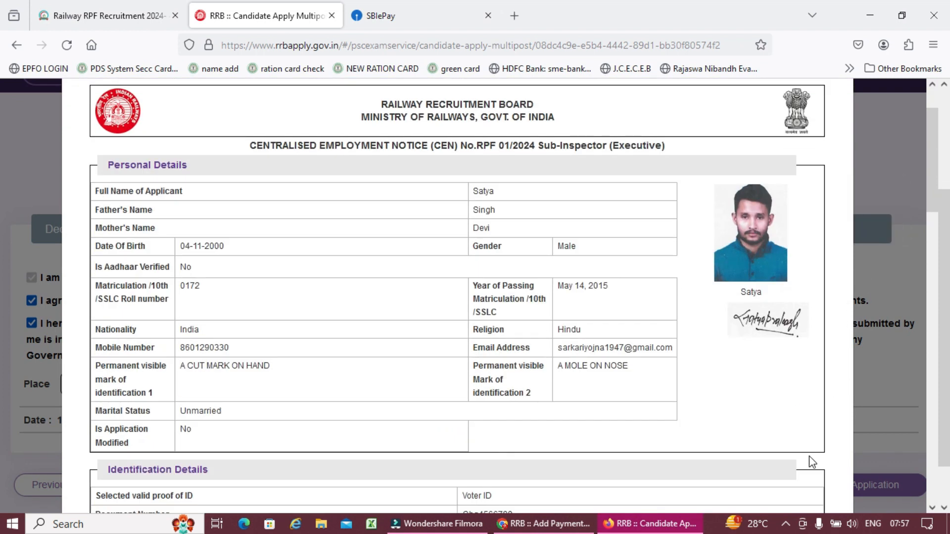
pyautogui.scroll(-8, 812, 461)
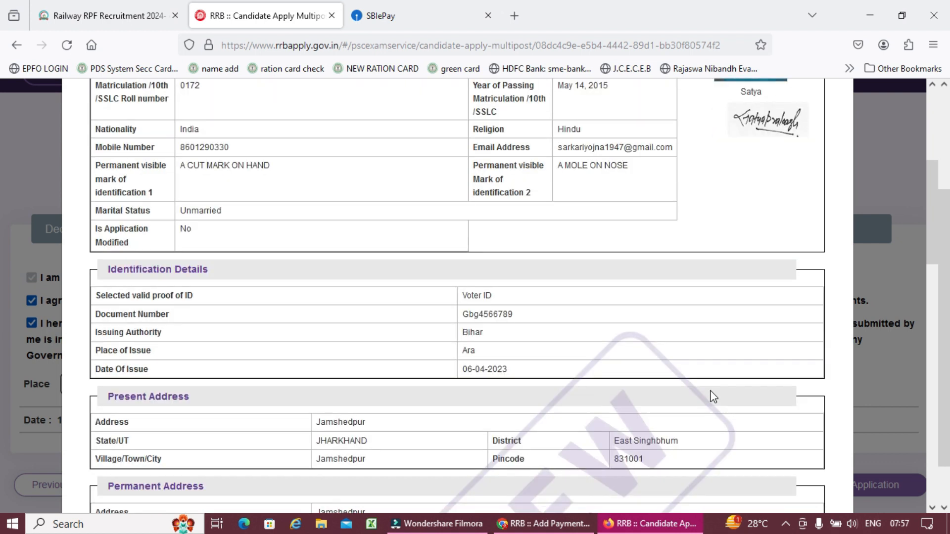
pyautogui.scroll(-15, 710, 392)
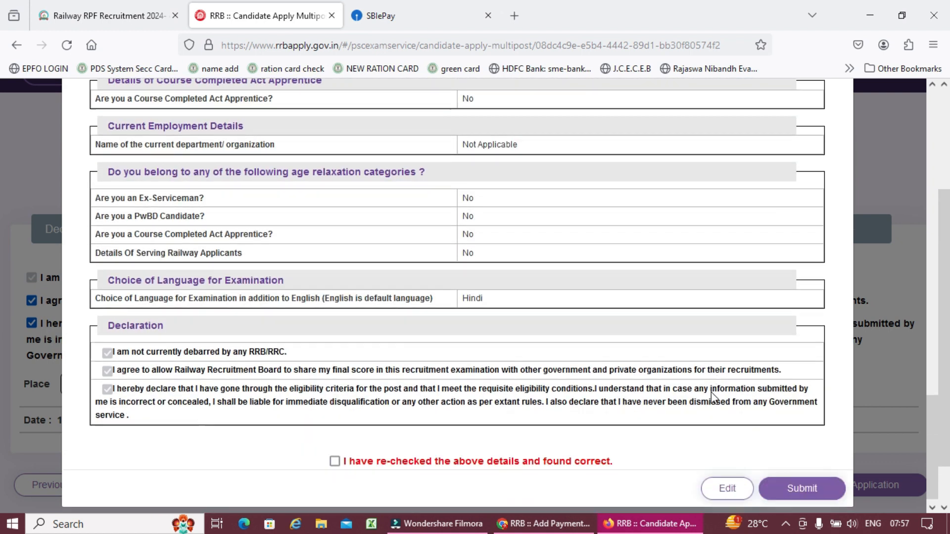
pyautogui.click(335, 454)
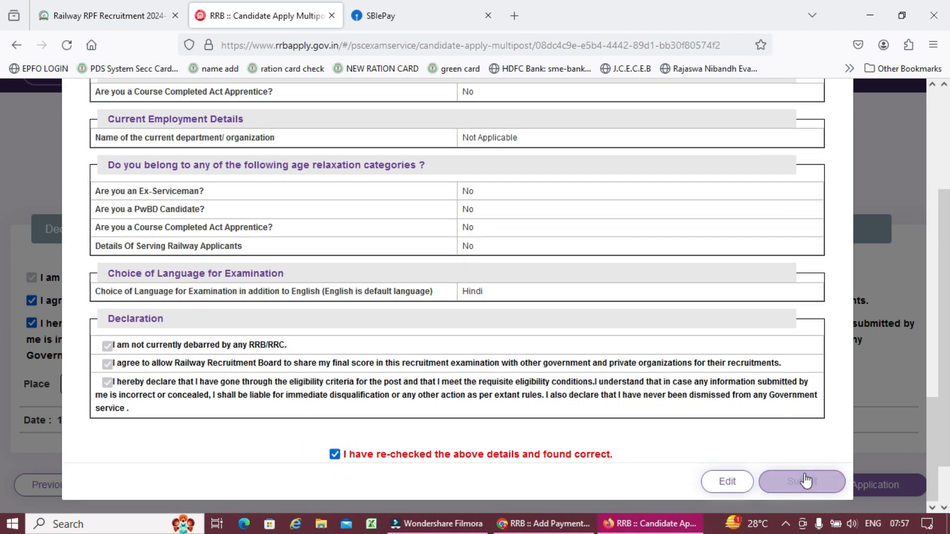
pyautogui.click(797, 482)
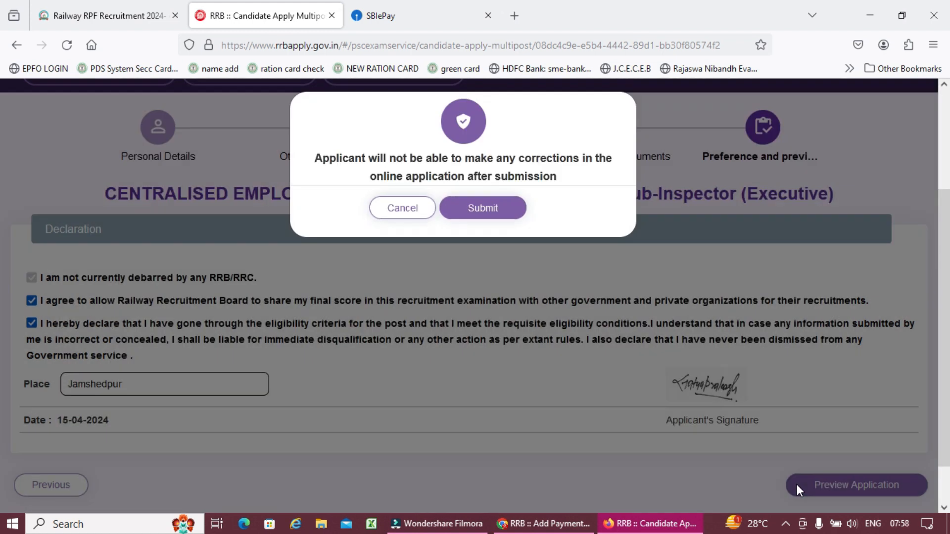
pyautogui.click(500, 217)
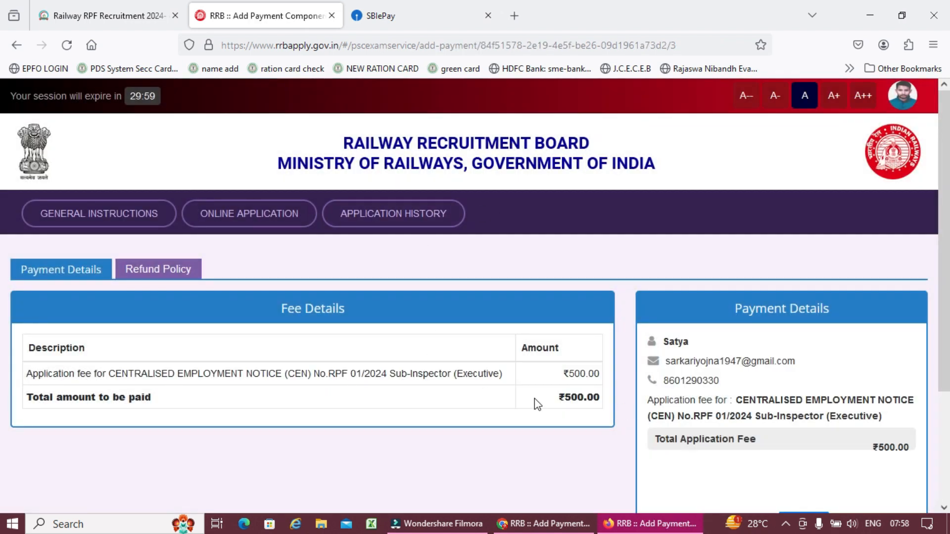
# Step: Look over the ₹500.00 Sub-Inspector fee, then go back to the dashboard's General Instructions
pyautogui.scroll(-1, 868, 402)
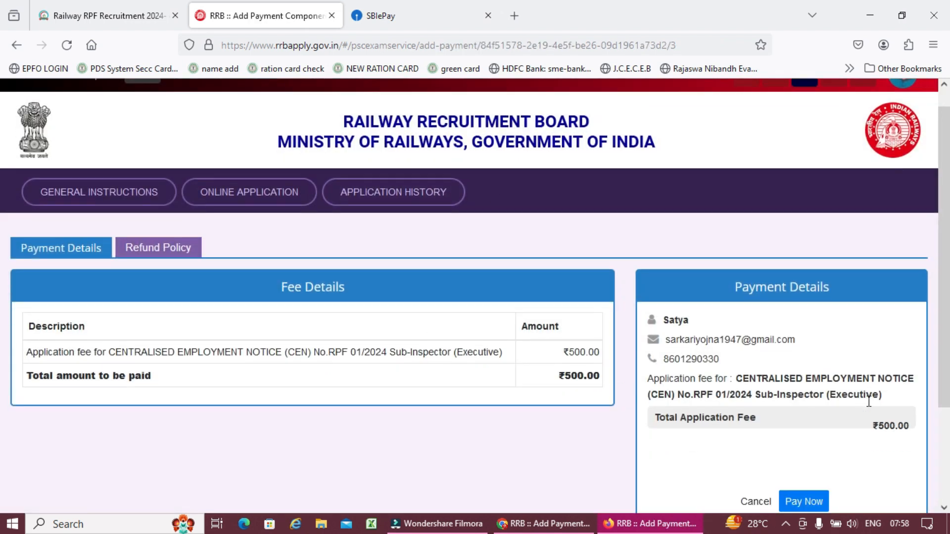
pyautogui.scroll(-3, 869, 401)
pyautogui.scroll(4, 375, 373)
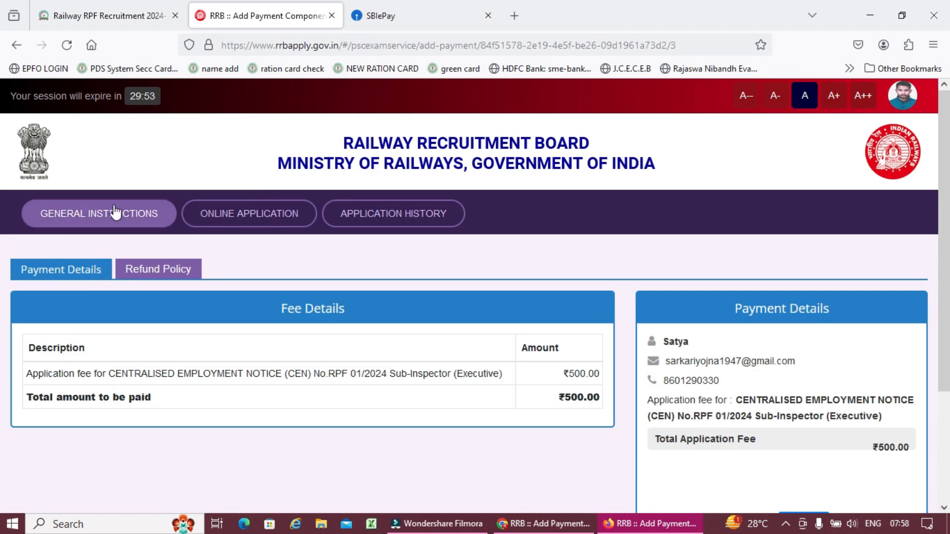
pyautogui.click(114, 230)
pyautogui.scroll(-3, 564, 341)
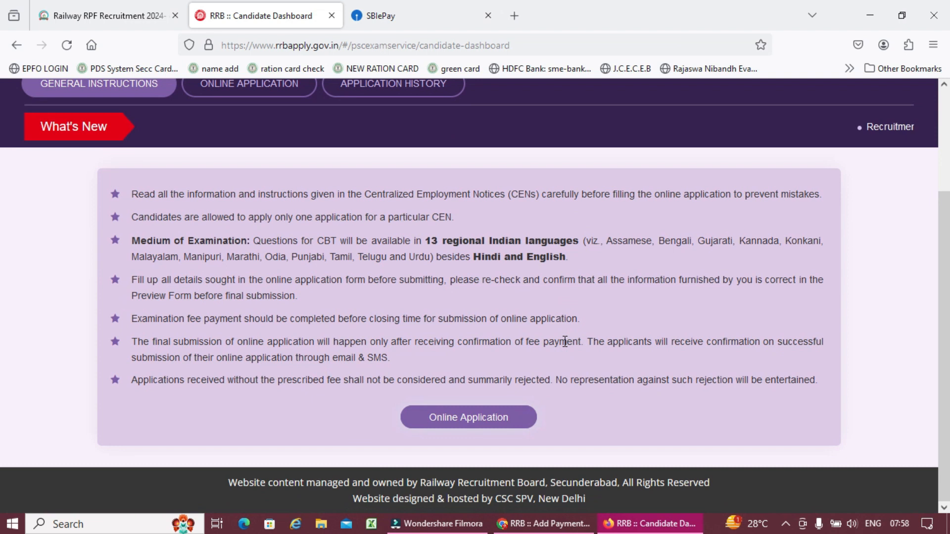
pyautogui.scroll(3, 564, 341)
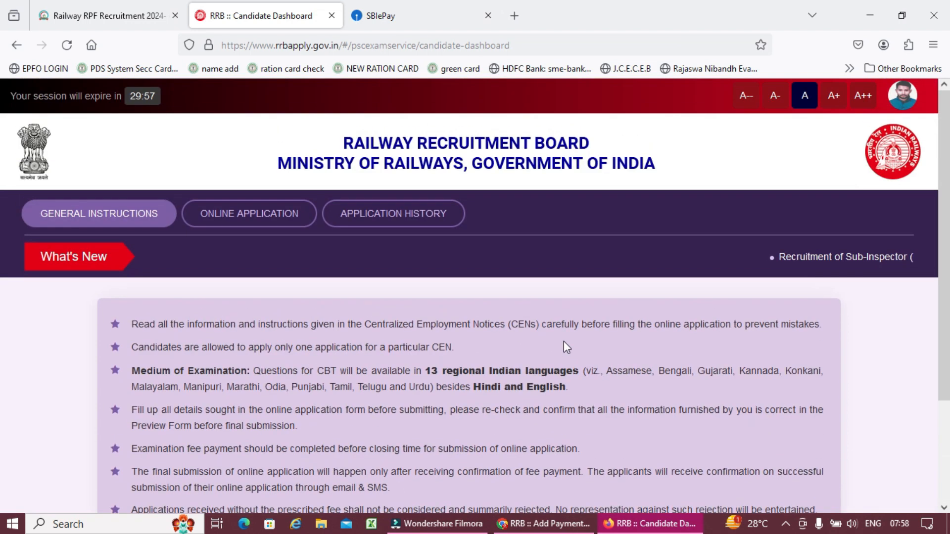